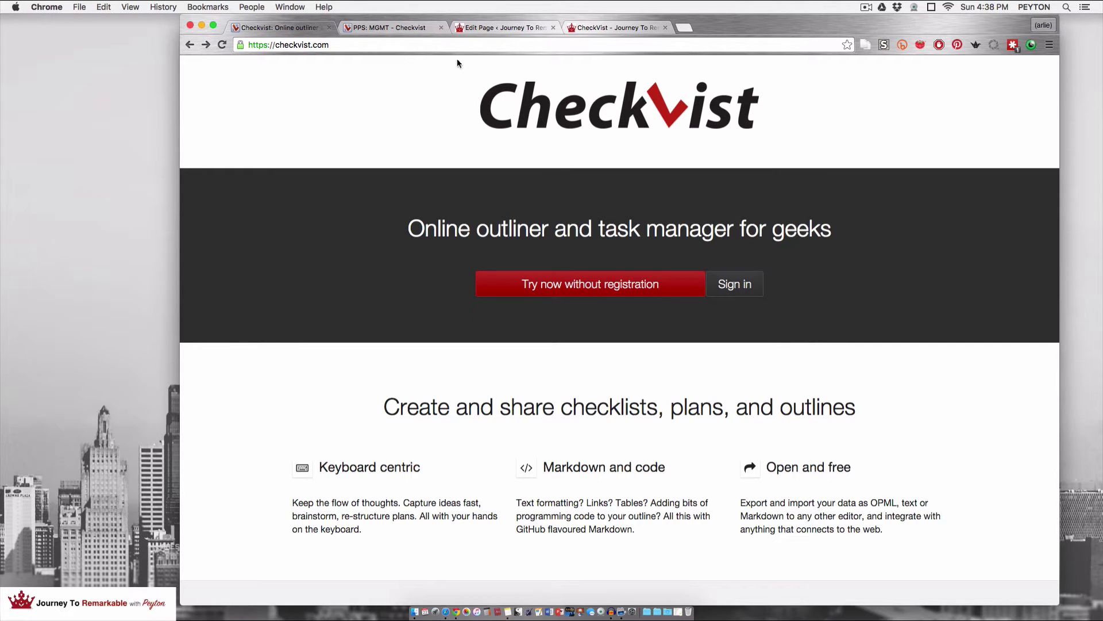
click(400, 30)
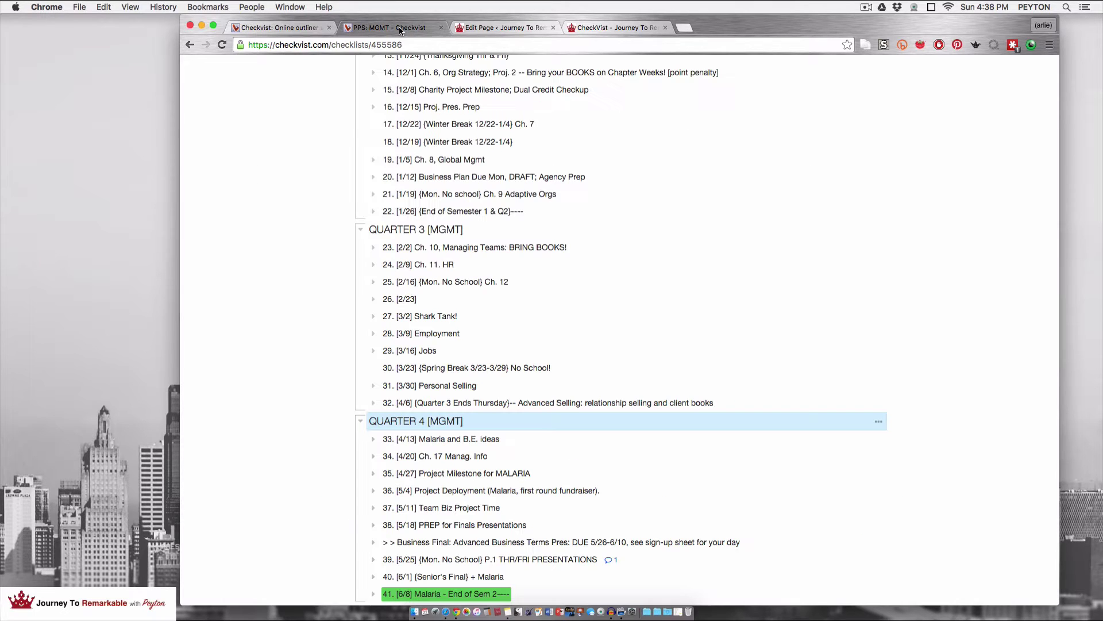
click(495, 31)
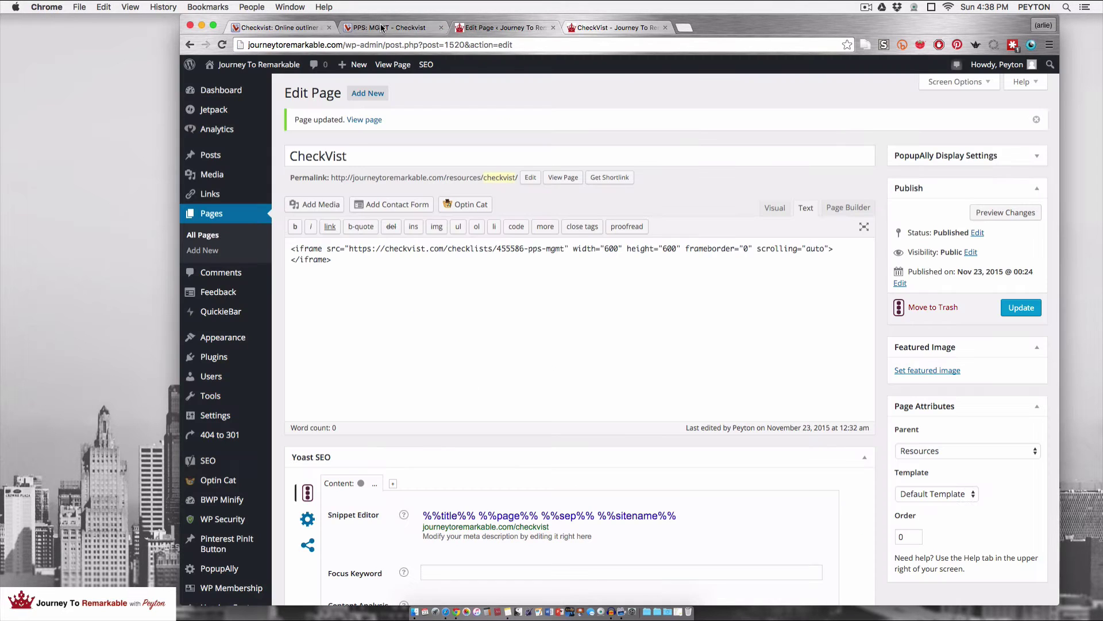
click(280, 28)
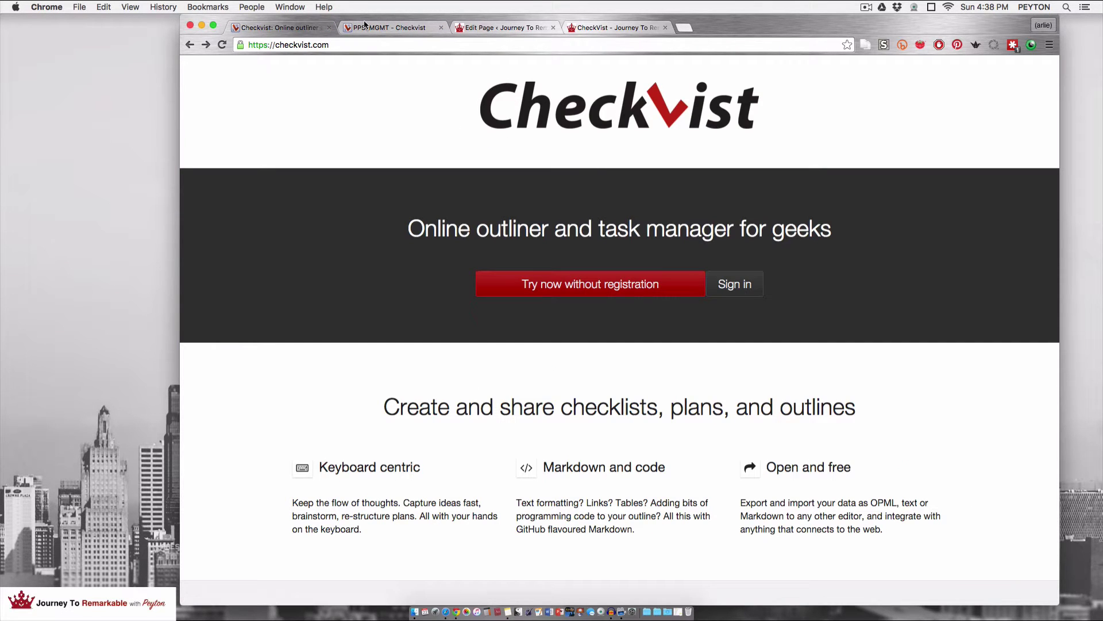
Create a new, empty checklist from the open PPS: MGMT list page.
click(381, 30)
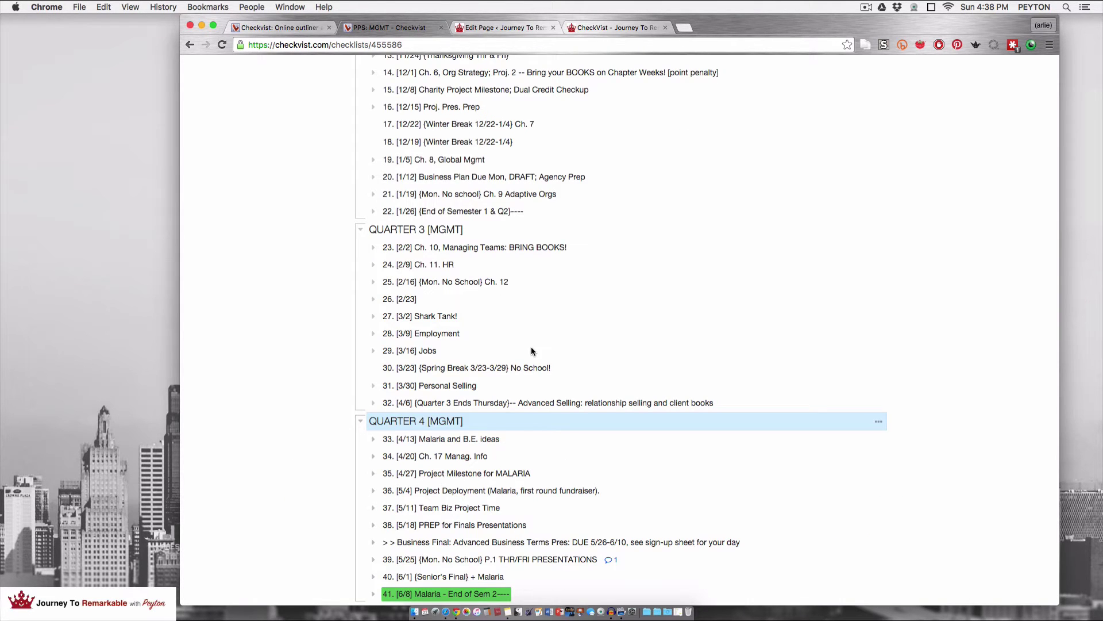
scroll(526, 345, up, 10)
click(628, 72)
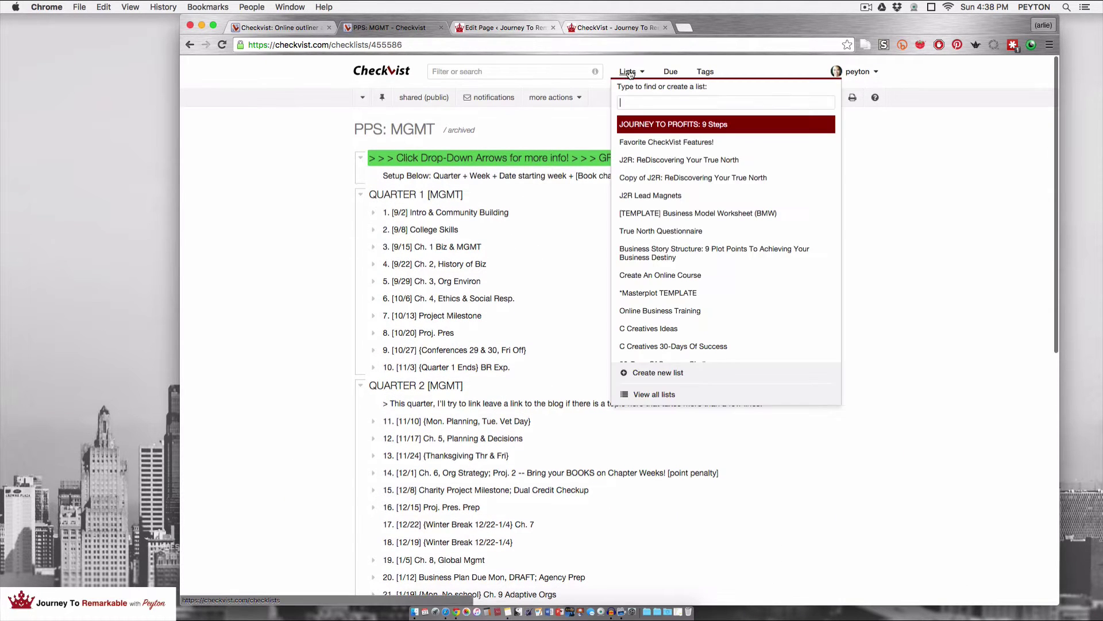
click(668, 374)
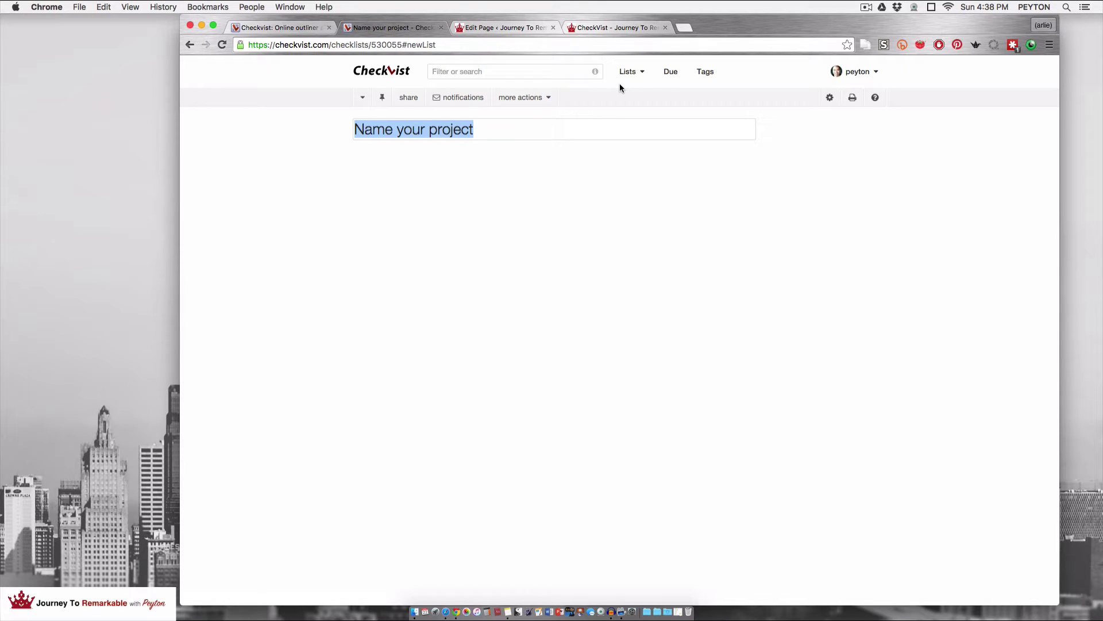
Look over the keyboard shortcuts in the hints sidebar and close the sidebar.
click(882, 99)
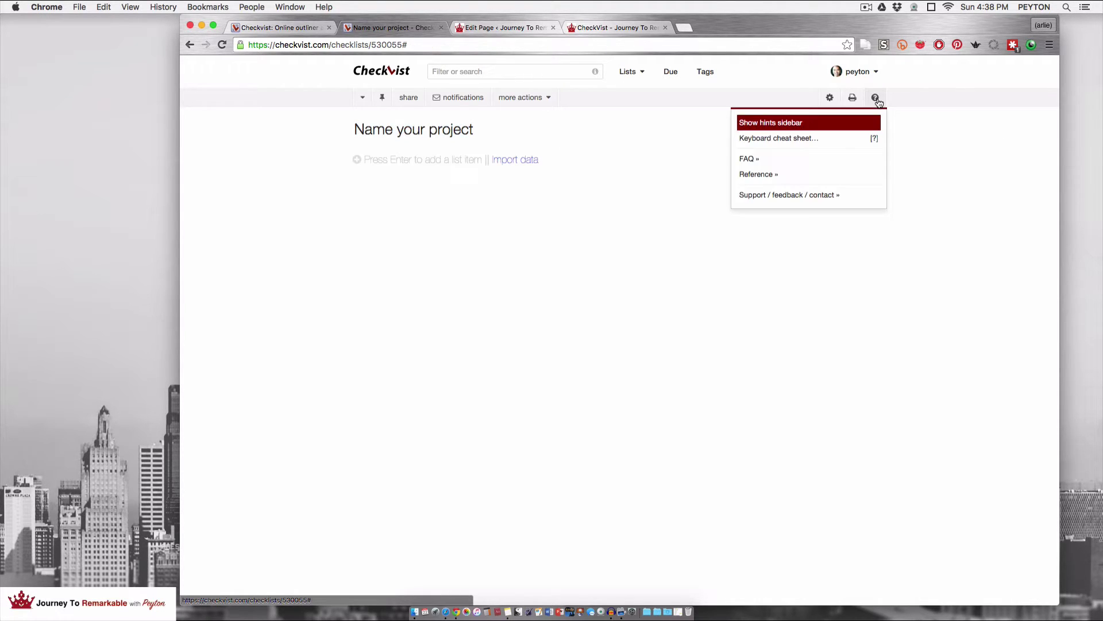
click(776, 124)
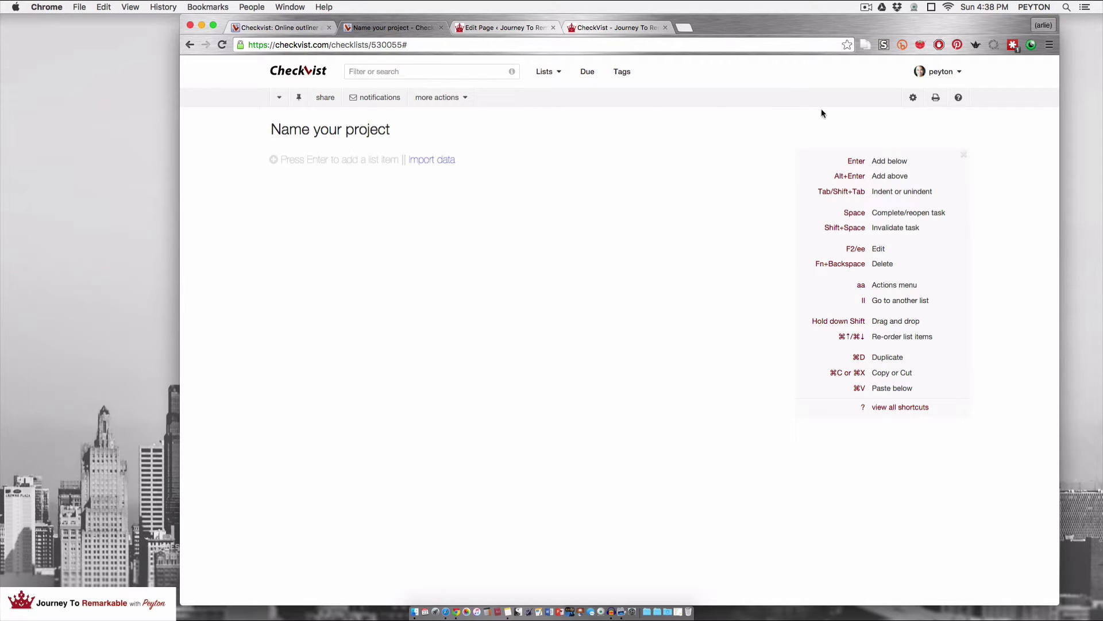
click(963, 154)
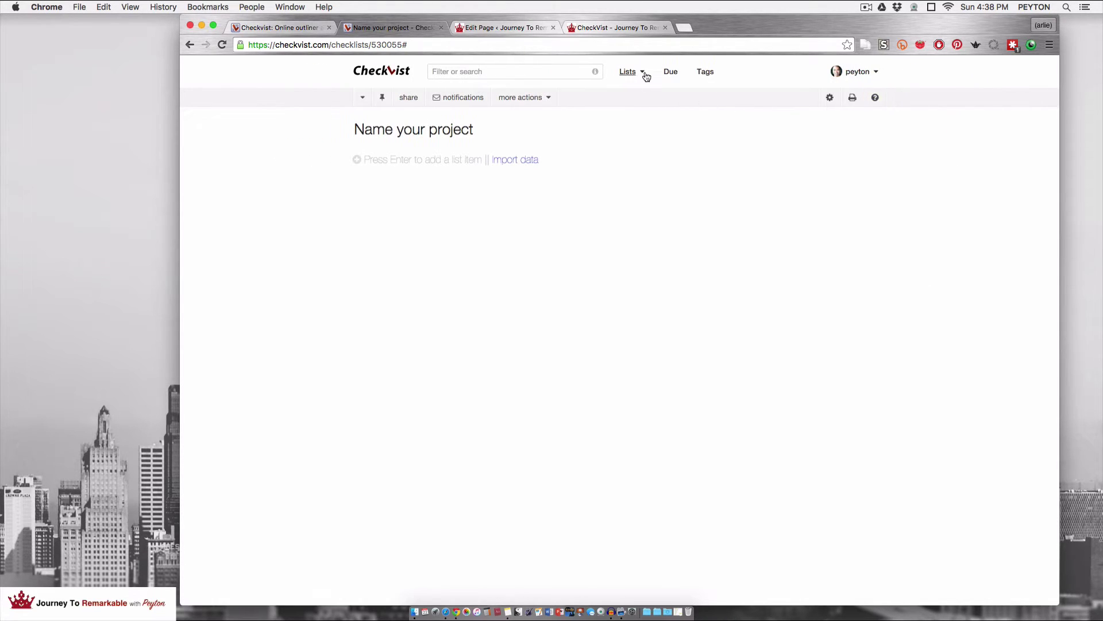
Open the existing list "Favorite CheckVist Features!".
click(643, 73)
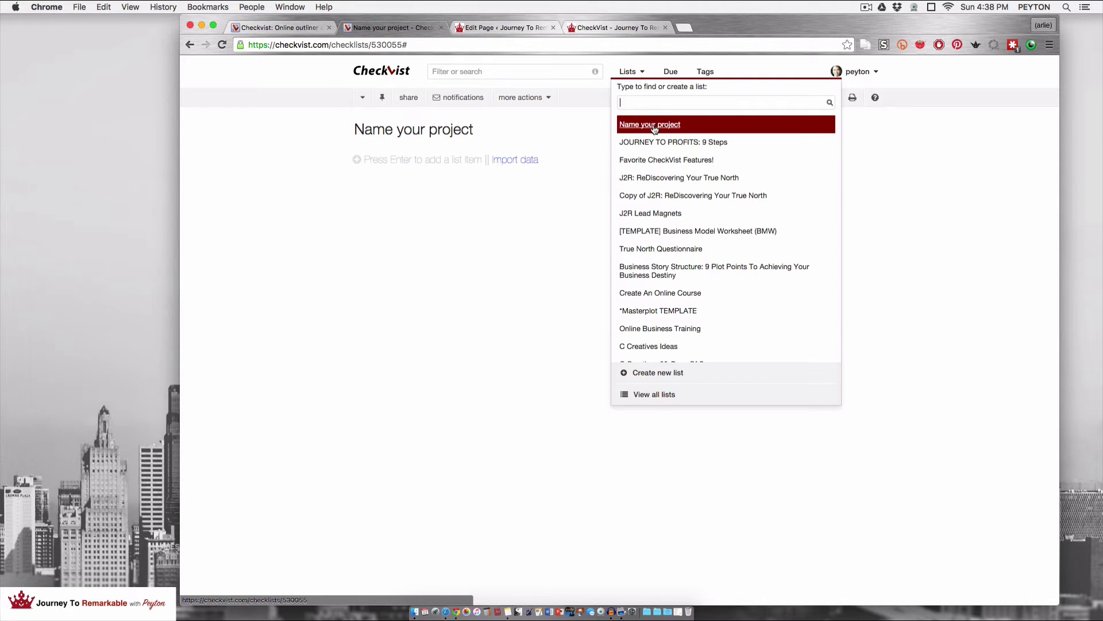
click(648, 159)
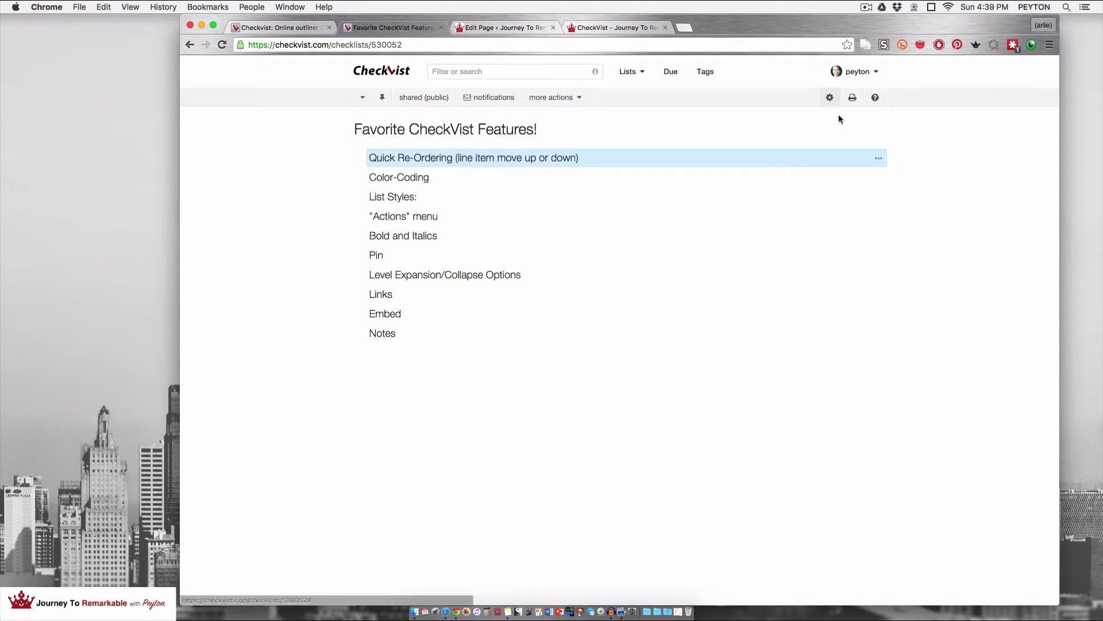
drag(770, 25, 794, 23)
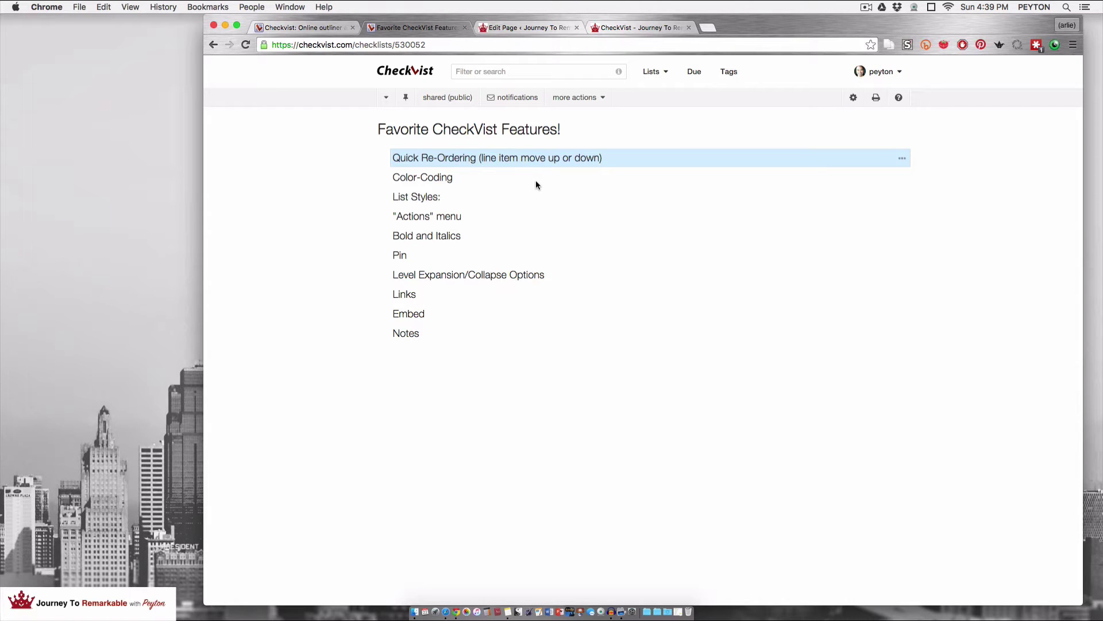
Reorder the "Quick Re-Ordering (line item move up or down)" item so it ends up last in the list, below "Notes".
key(ctrl+Down)
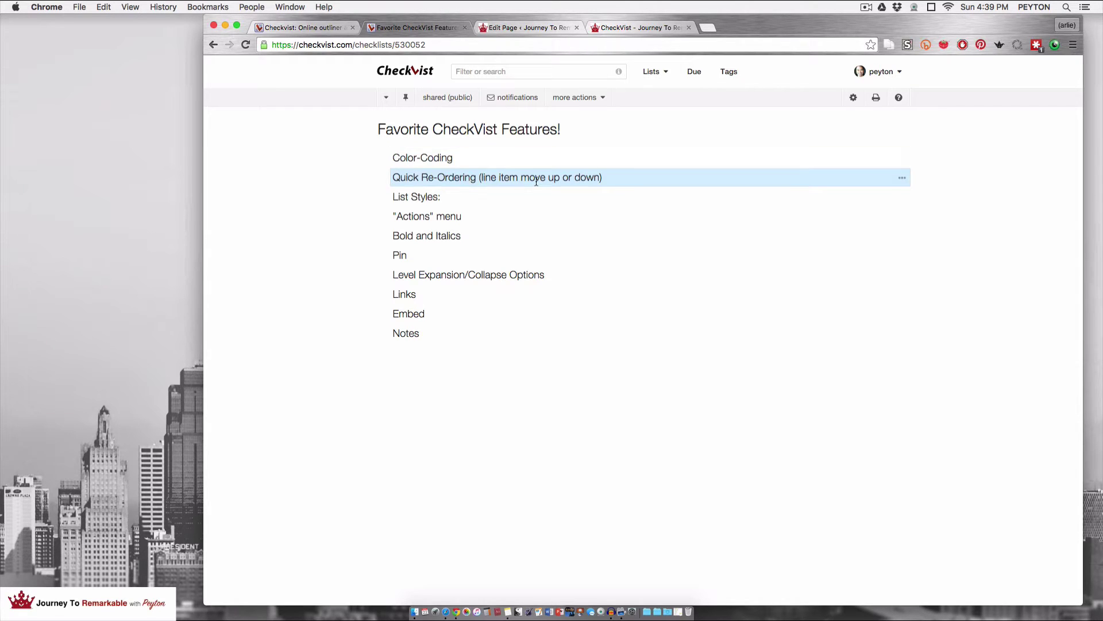
key(ctrl+Down)
key(ctrl+Up)
key(ctrl+Up)
key(ctrl+Down)
key(ctrl+Down)
key(ctrl+Down)
key(ctrl+Down)
key(ctrl+Down)
key(ctrl+Down)
key(ctrl+Down)
key(ctrl+Down)
key(ctrl+Down)
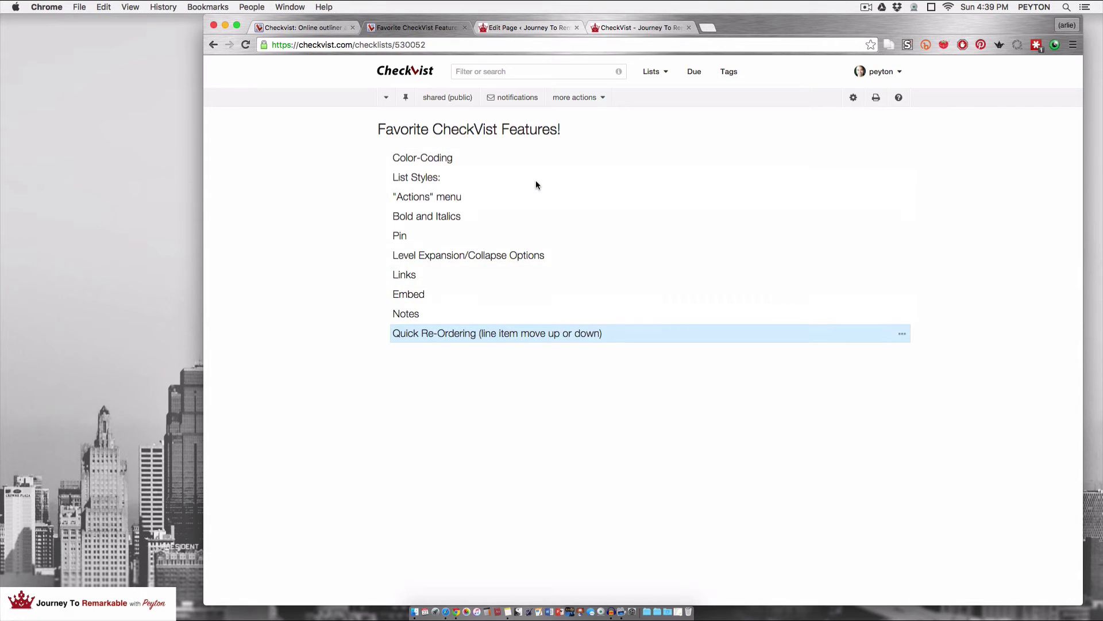
Move the "Quick Re-Ordering (line item move up or down)" item back to the first place in the list.
key(ctrl+Up)
key(ctrl+Up)
key(ctrl+Up)
key(ctrl+Up)
key(ctrl+Up)
key(ctrl+Up)
key(ctrl+Up)
key(ctrl+Up)
key(ctrl+Up)
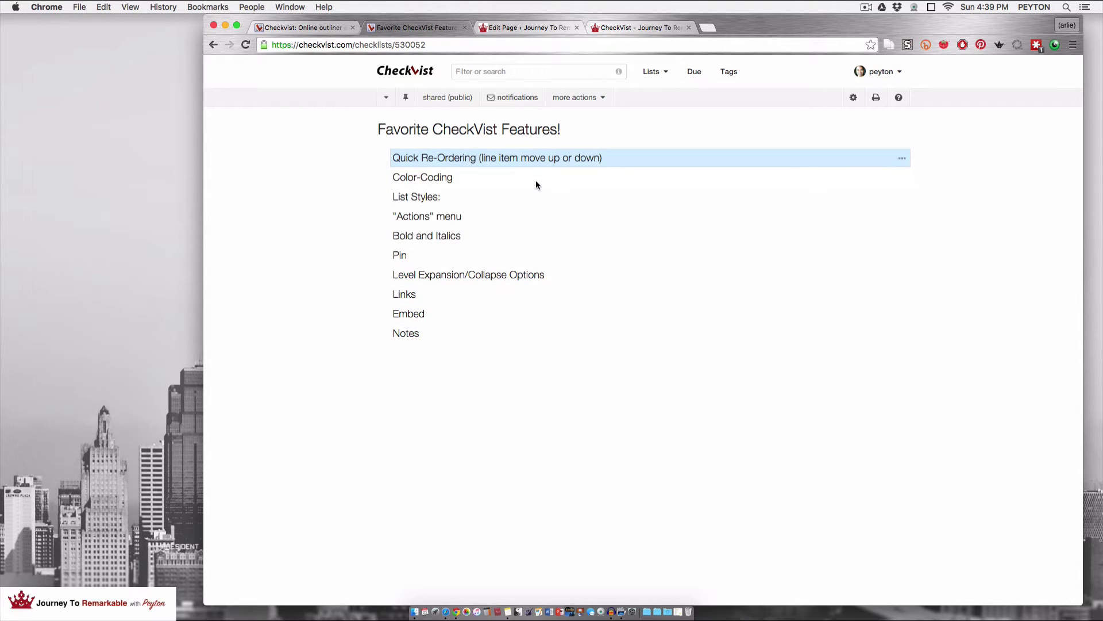
Show the hints sidebar with the keyboard shortcuts beside the Favorite CheckVist Features! list.
click(898, 98)
click(781, 123)
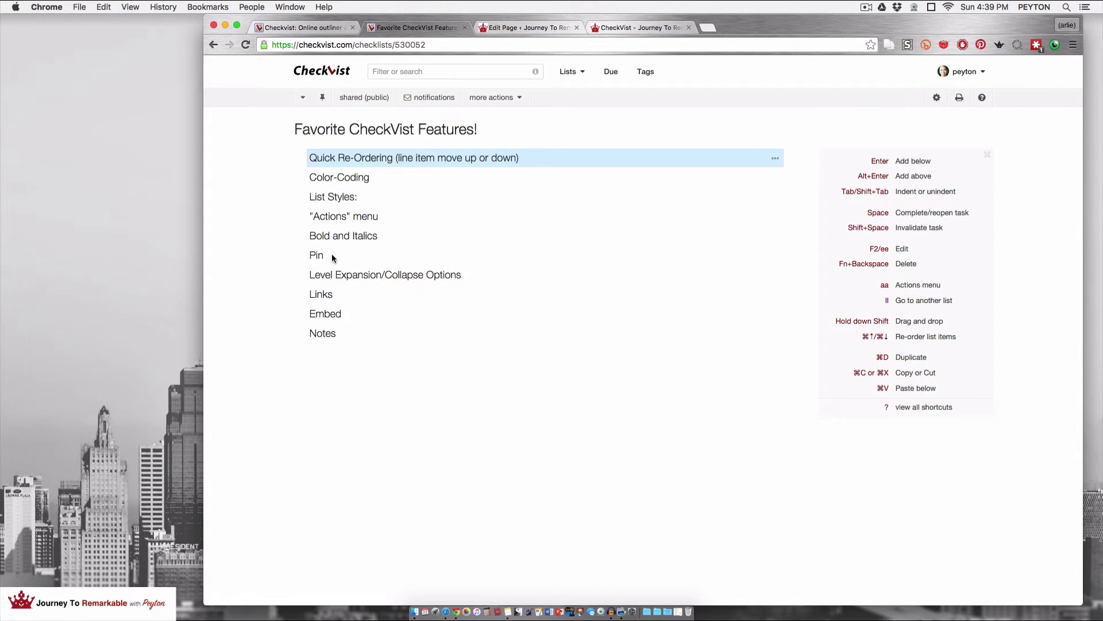
Try several color marks on the "Color-Coding" item, including red, blue and green highlights, and clear its color.
click(370, 177)
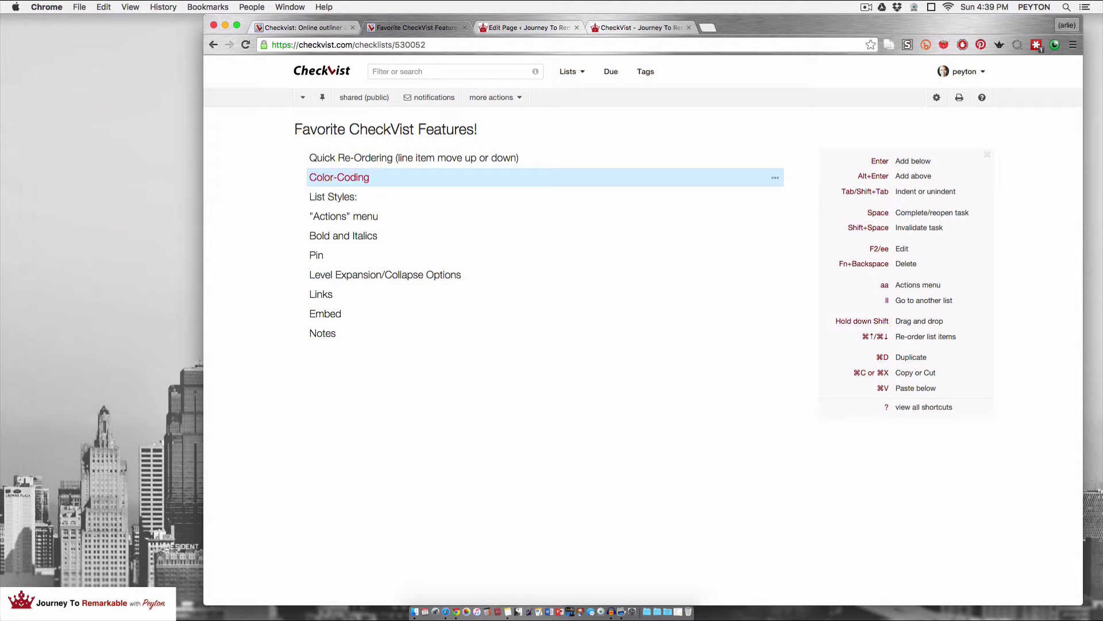
key(2)
key(3)
key(4)
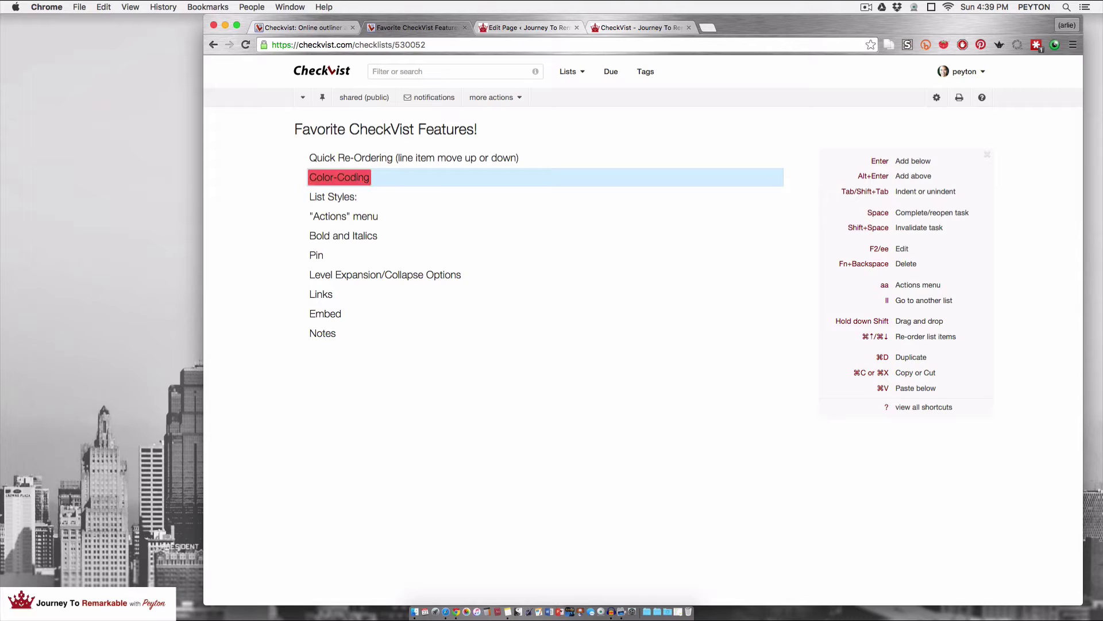
key(5)
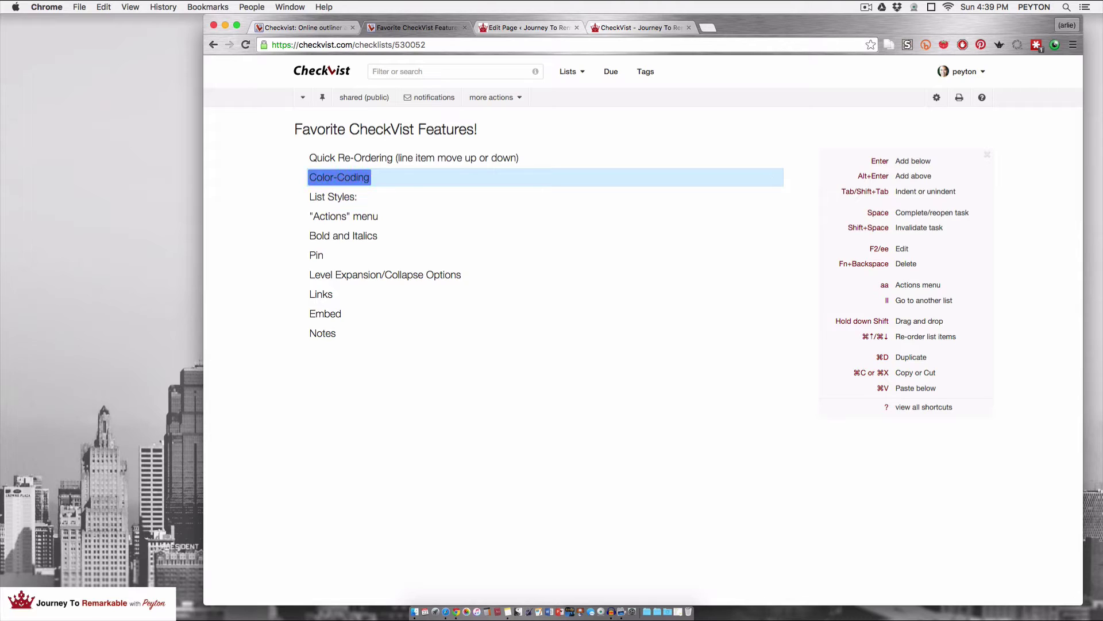
key(6)
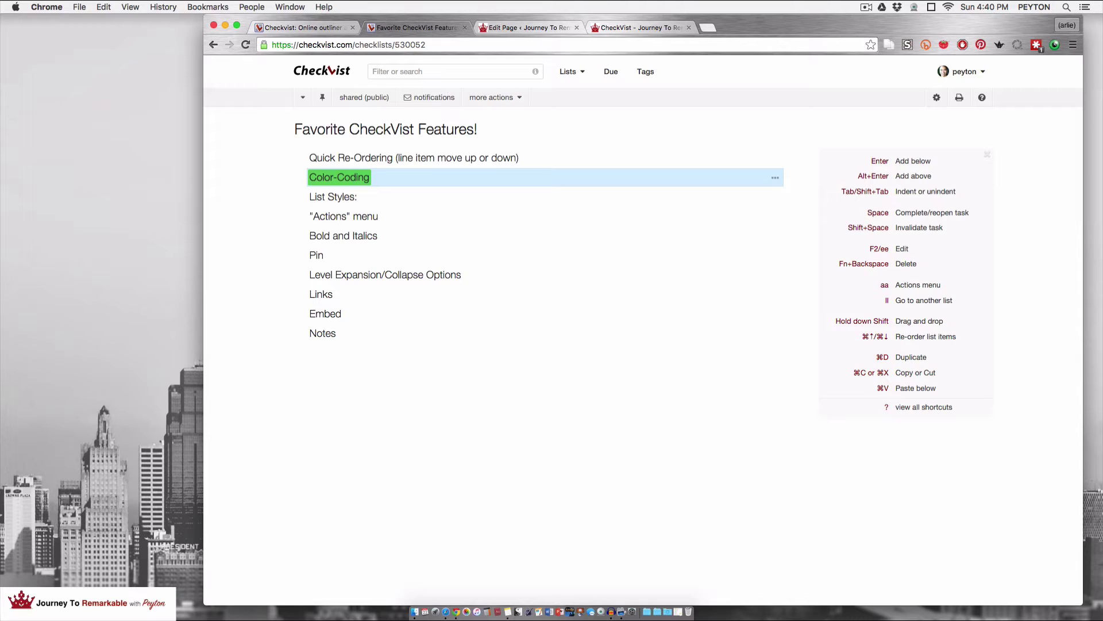
key(0)
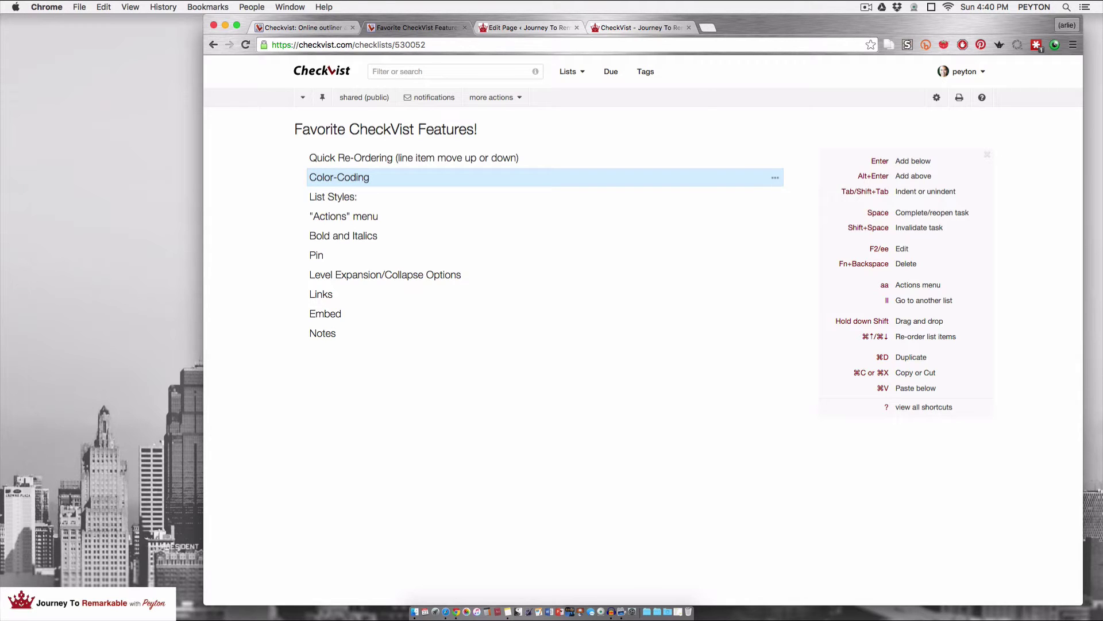
Remove the colon from the "List Styles:" item so it reads "List Styles".
key(Down)
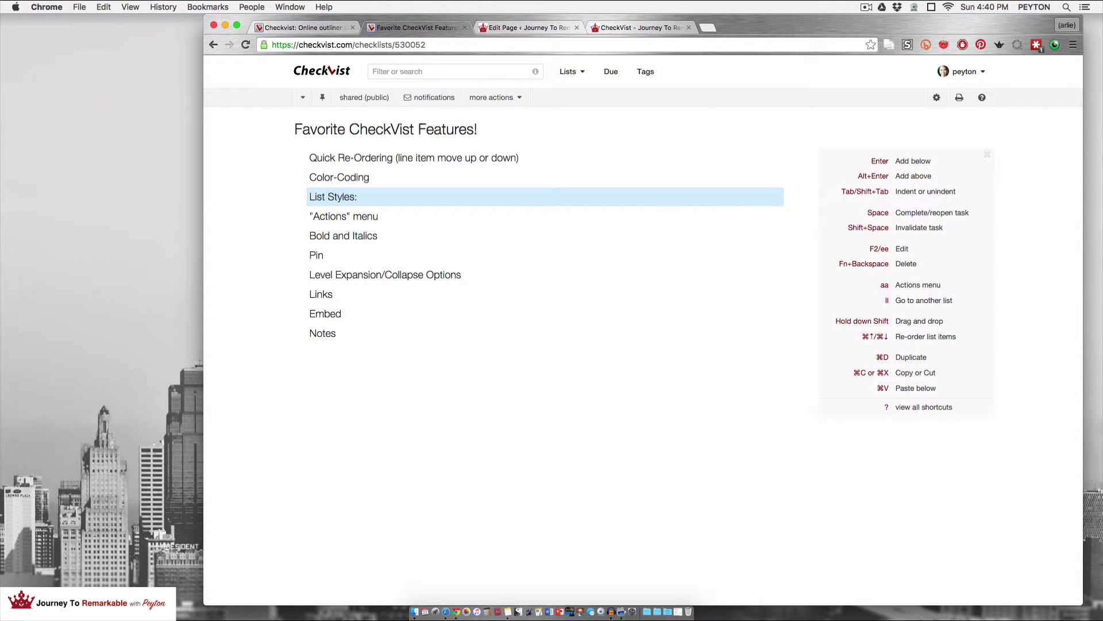
click(355, 200)
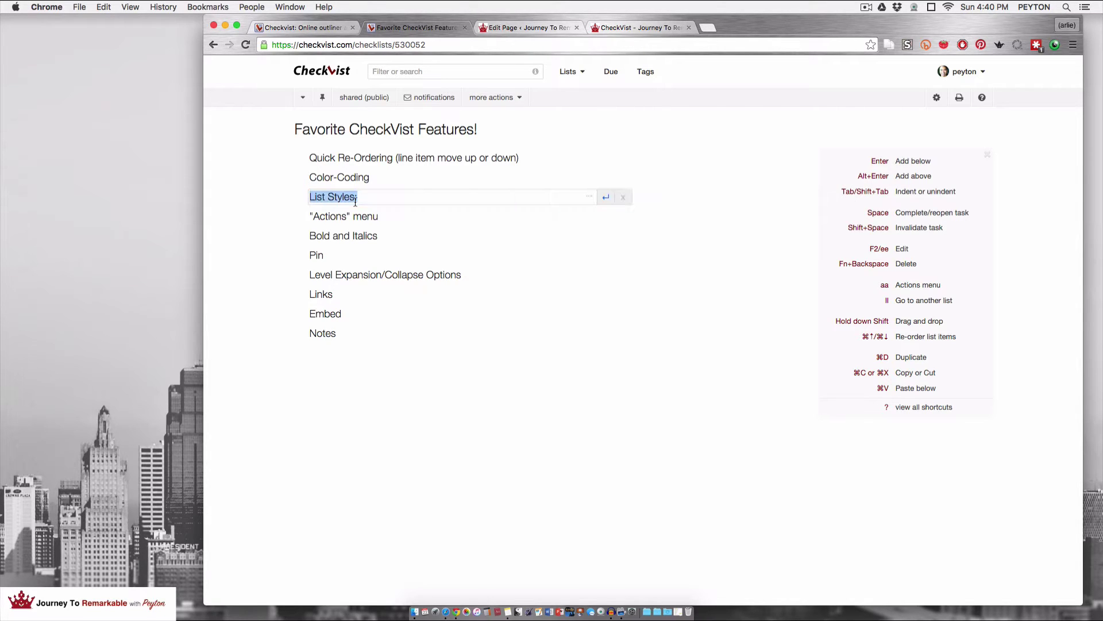
key(Right)
key(Return)
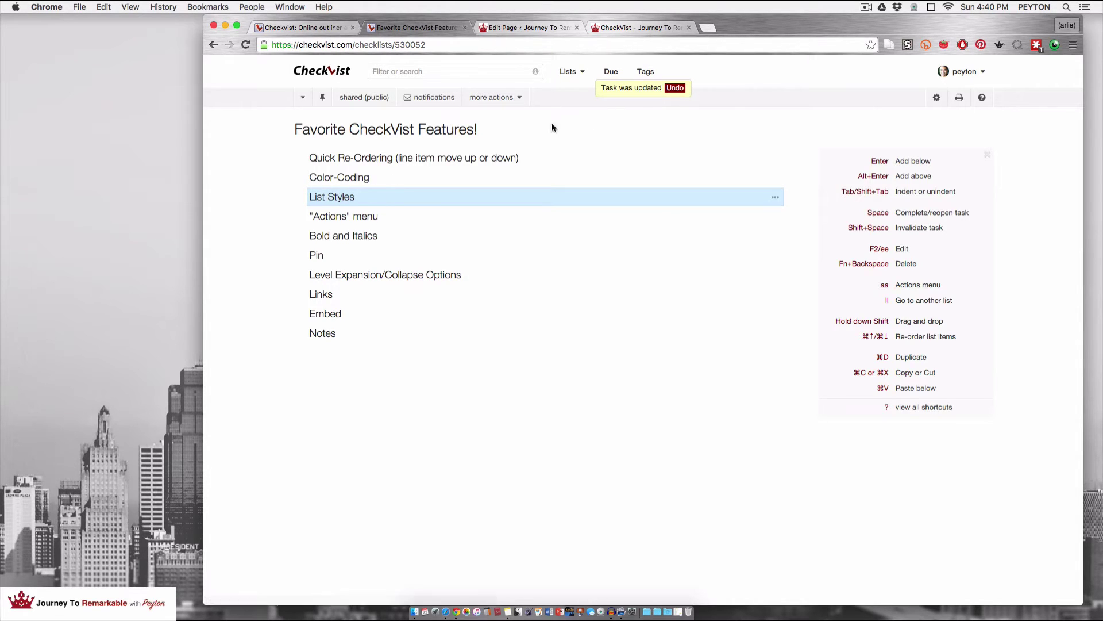
Set the list style of the Favorite CheckVist Features! list to 1.1 Numbers.
click(516, 101)
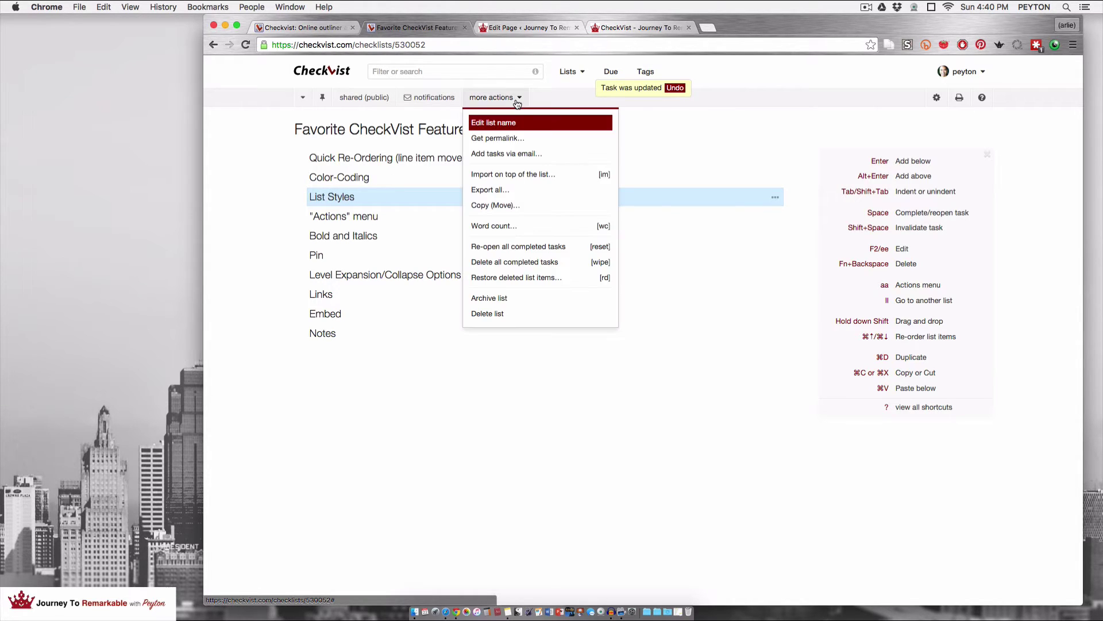
click(681, 127)
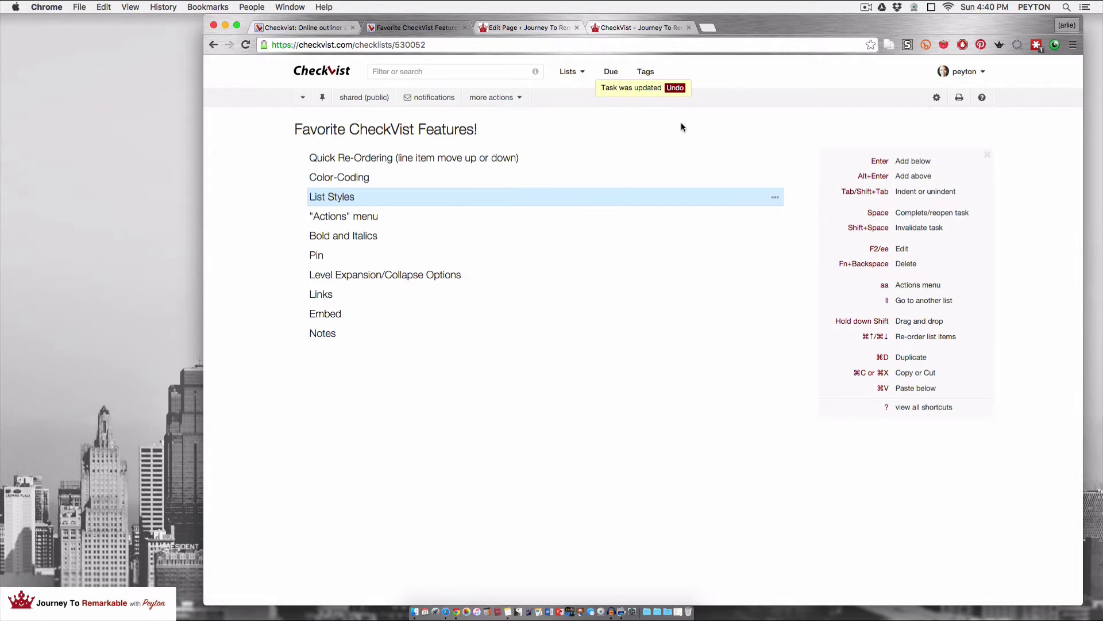
click(937, 97)
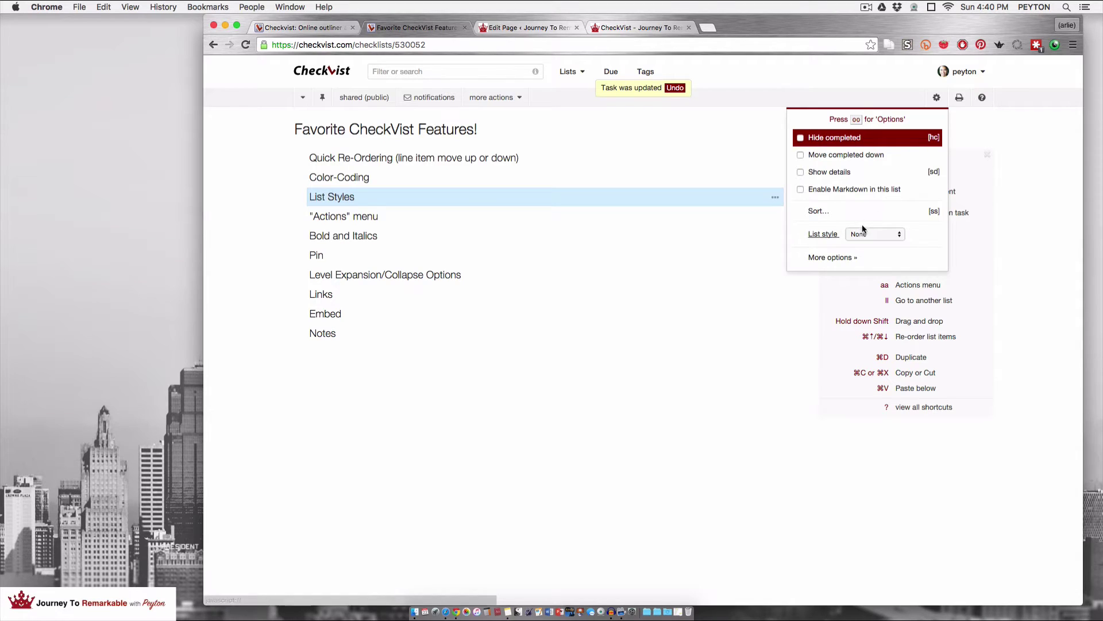
click(894, 233)
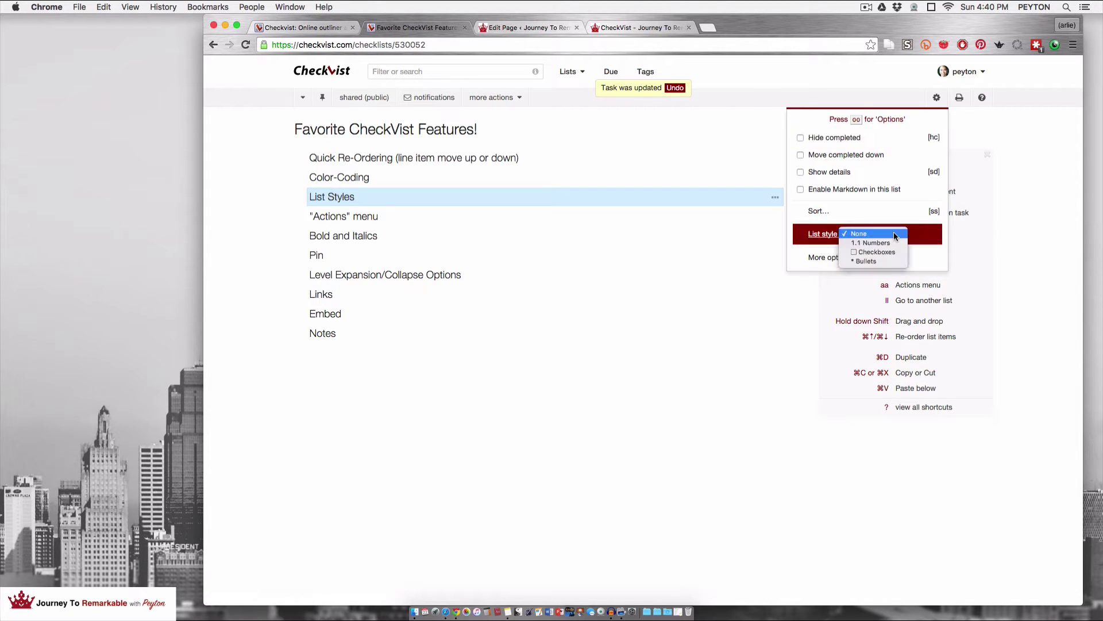
click(874, 241)
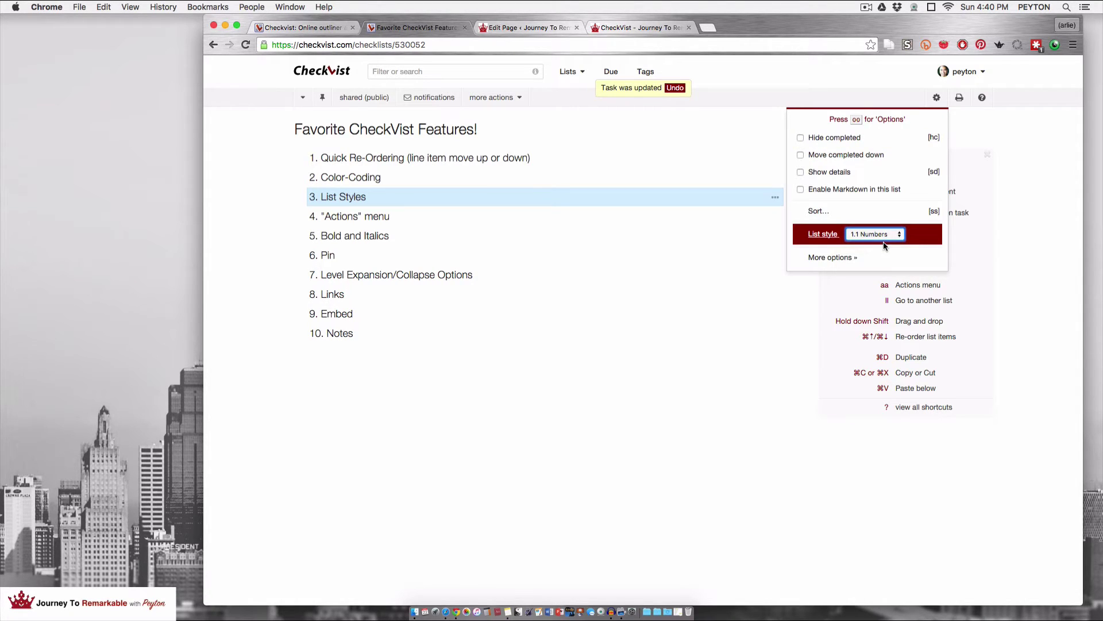
Try the Checkboxes list style and switch the list back to 1.1 Numbers.
click(886, 236)
click(881, 243)
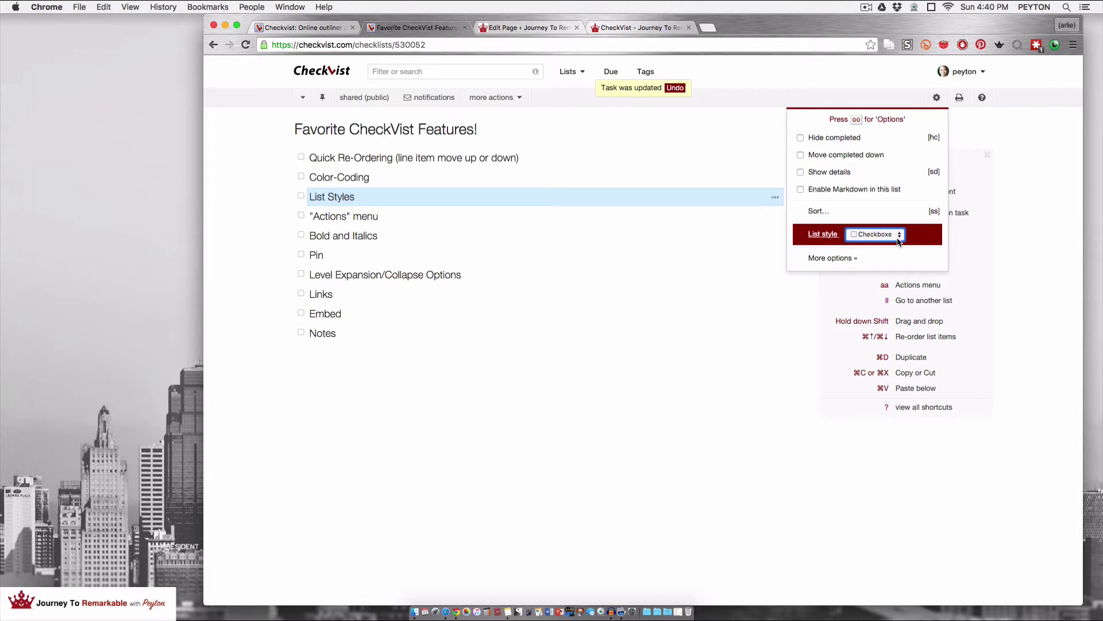
click(898, 237)
click(887, 225)
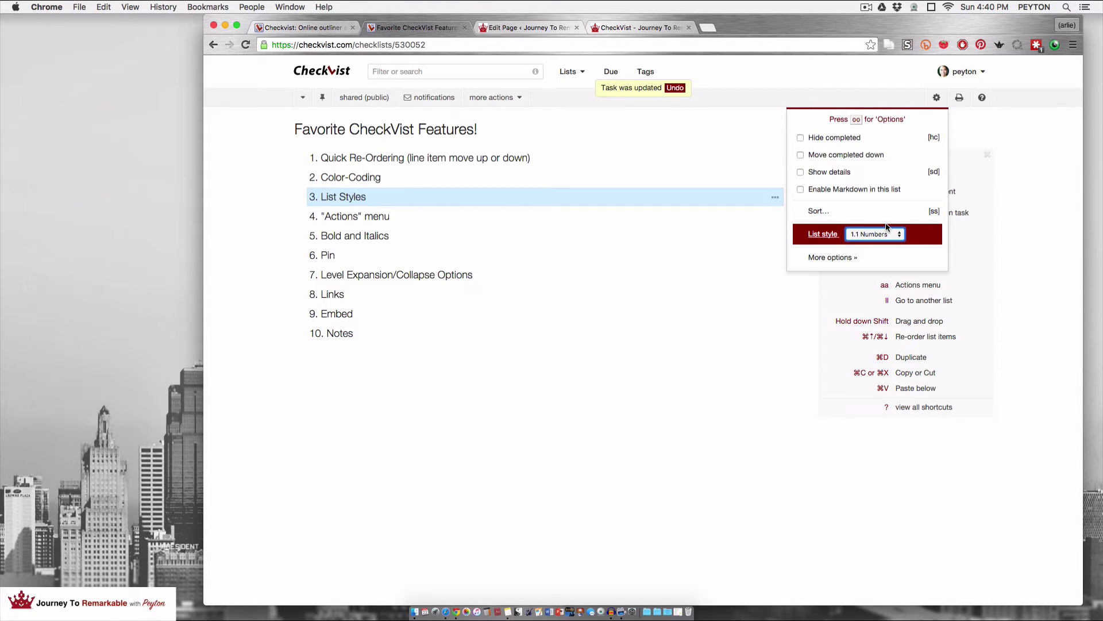
Add an indented sub-item "keys" under the "Quick Re-Ordering (line item move up or down)" item.
click(420, 156)
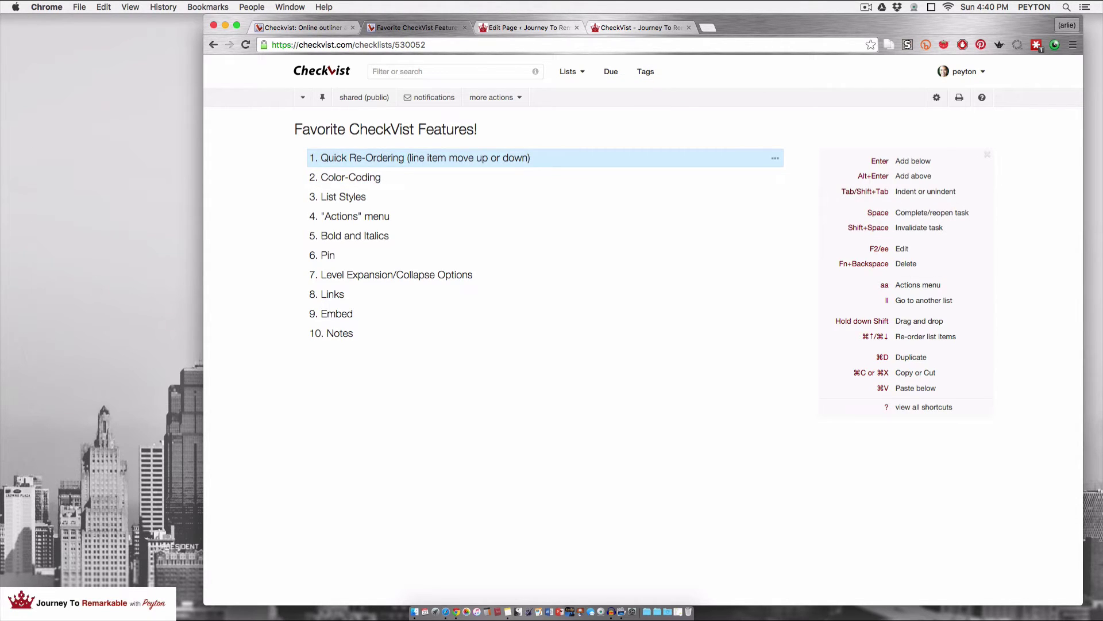
key(Return)
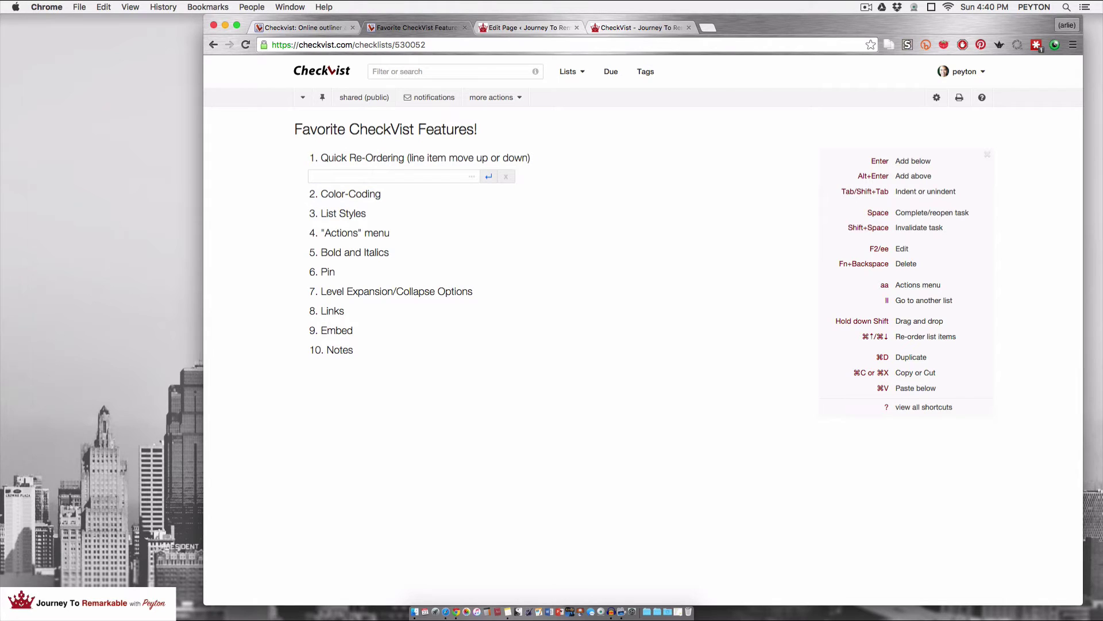
key(Tab)
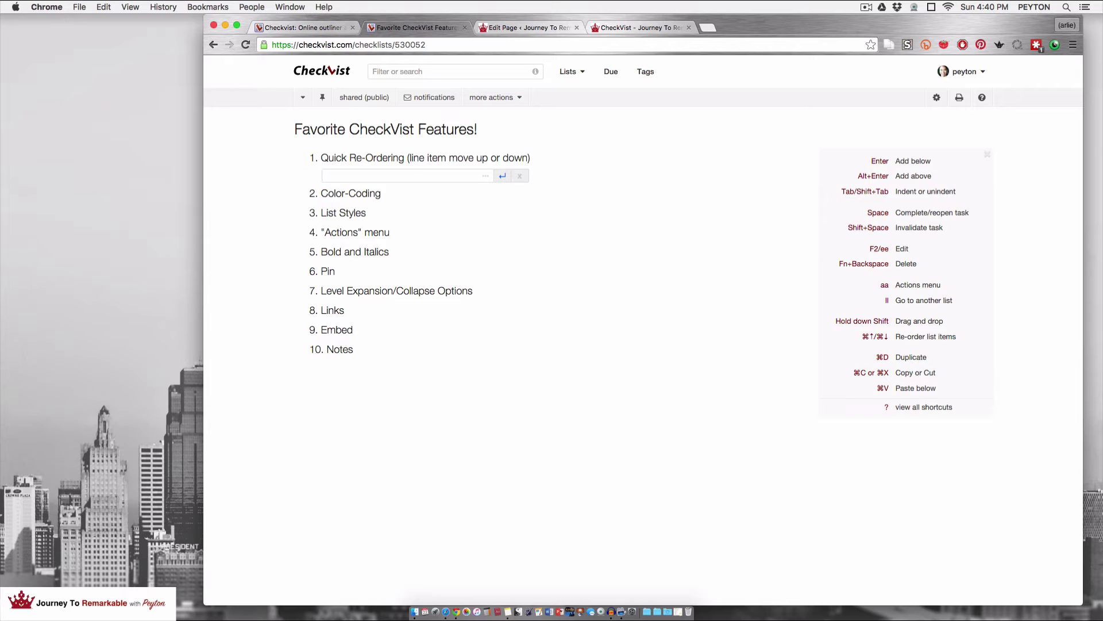
text(keys)
key(Return)
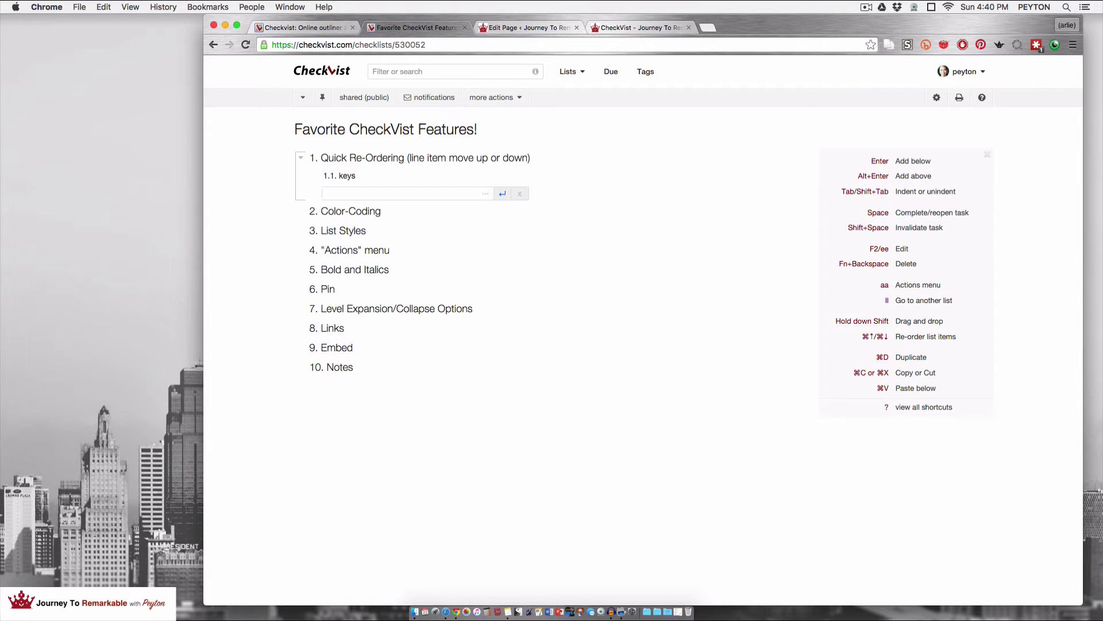
Add a nested item "actions" beneath the "keys" sub-item.
key(Escape)
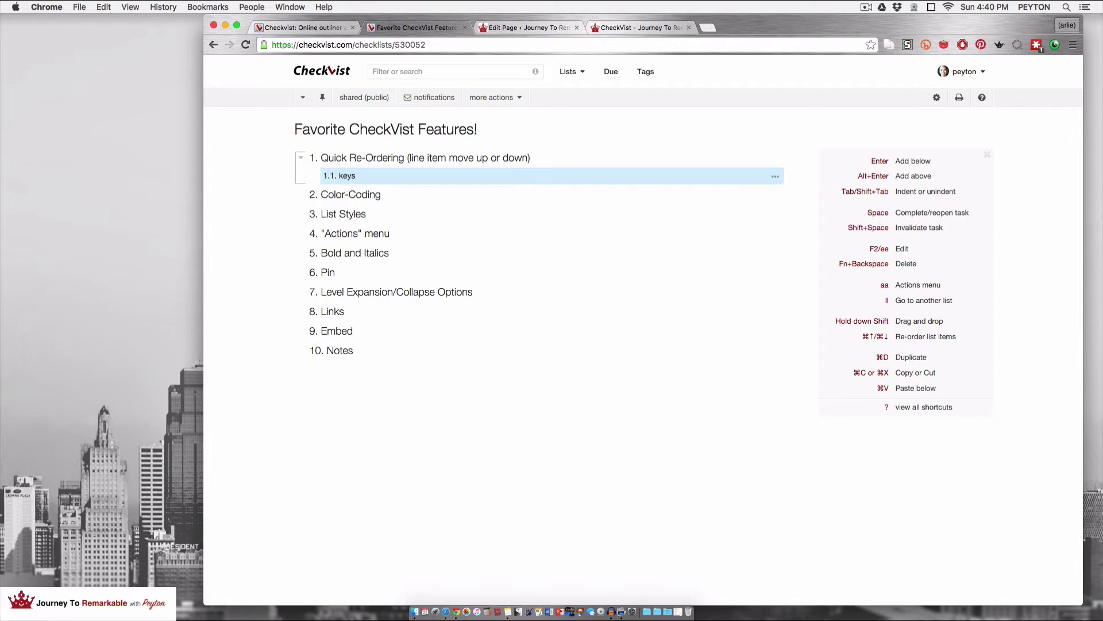
key(Return)
key(Tab)
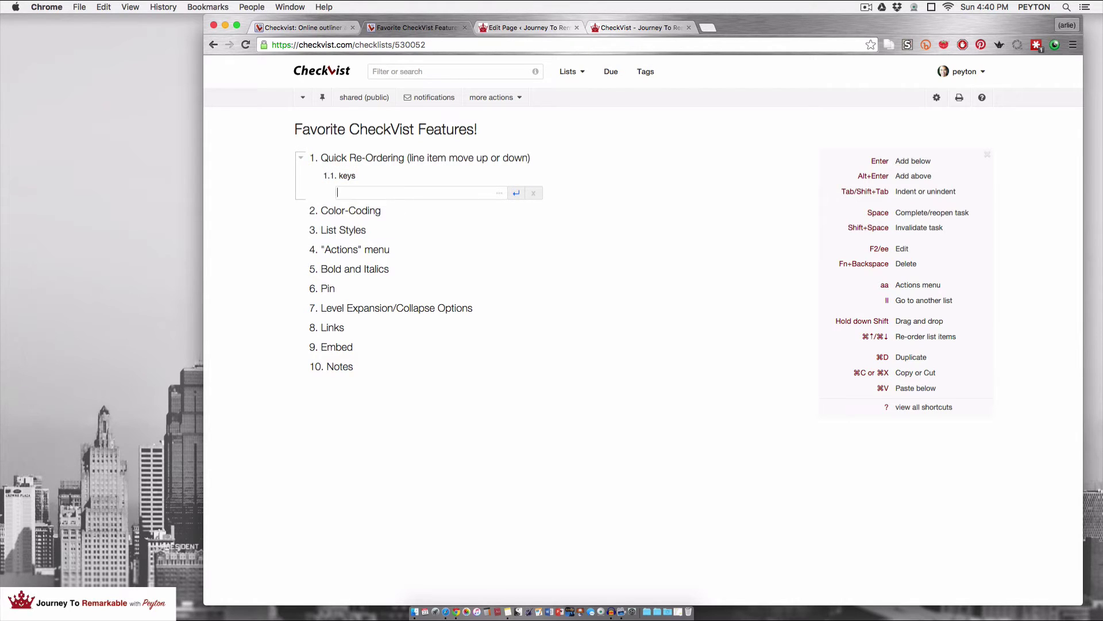
text(actions)
key(Return)
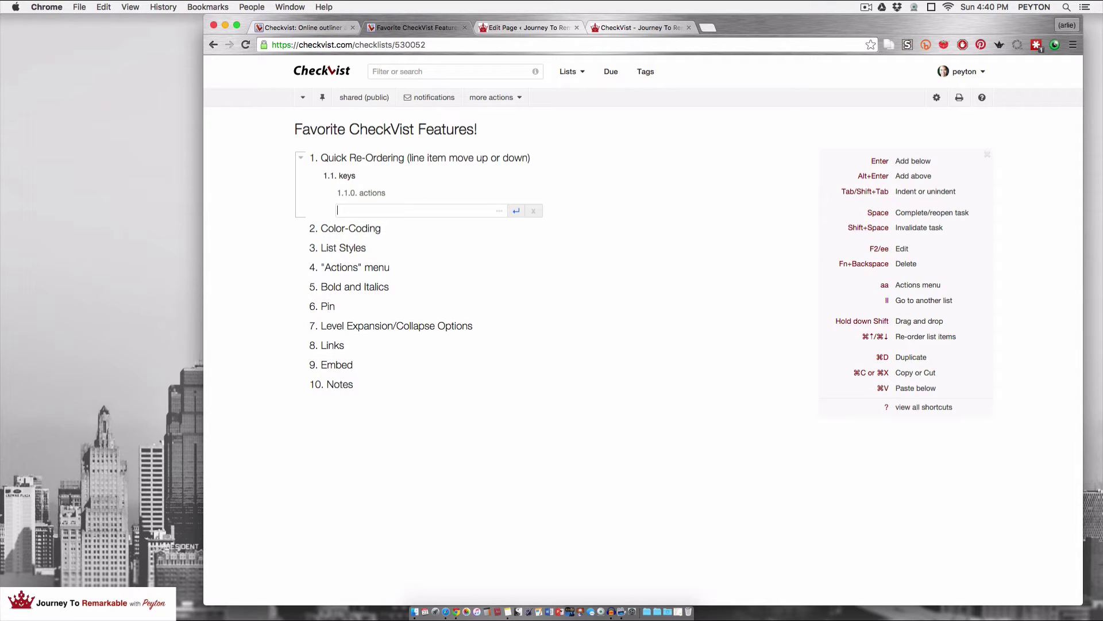
key(Escape)
Delete the "keys" sub-item together with its nested "actions" item.
key(Up)
key(Down)
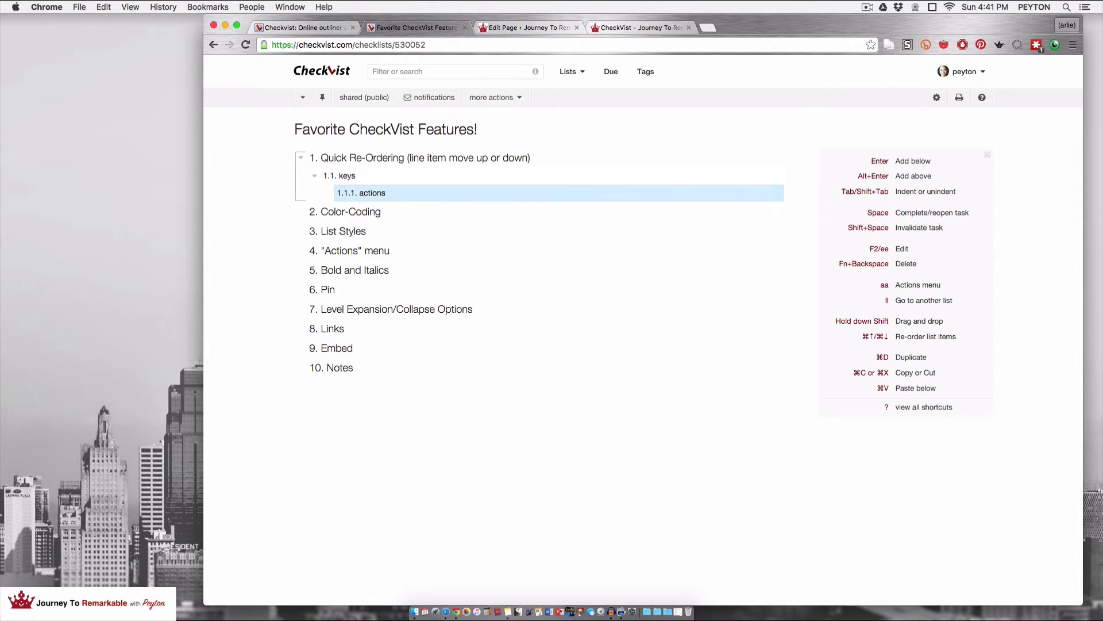
key(Up)
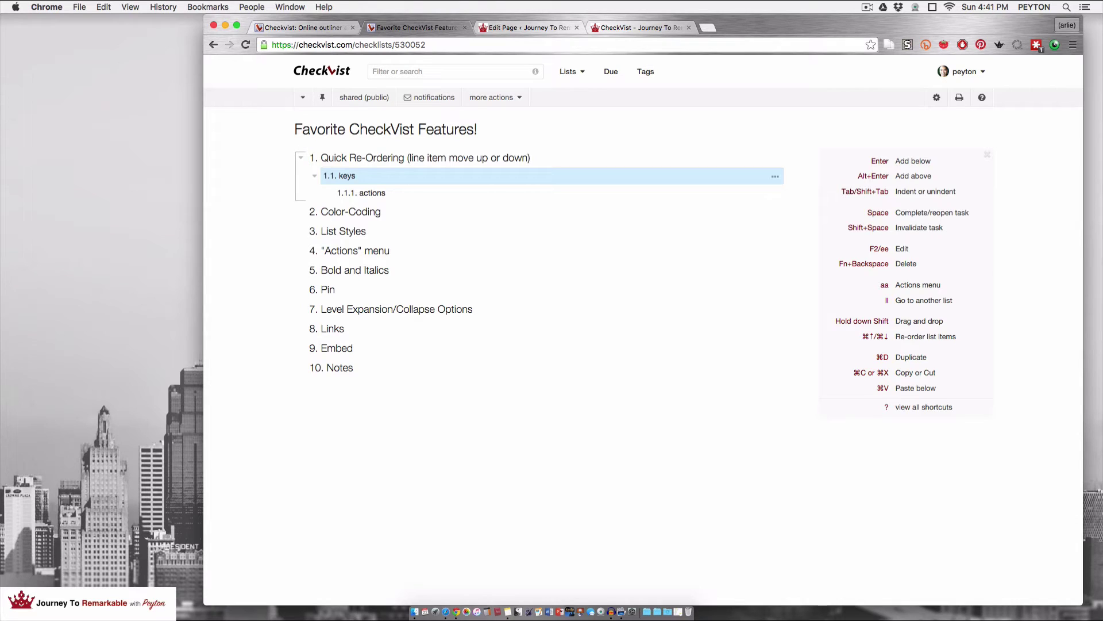
key(Delete)
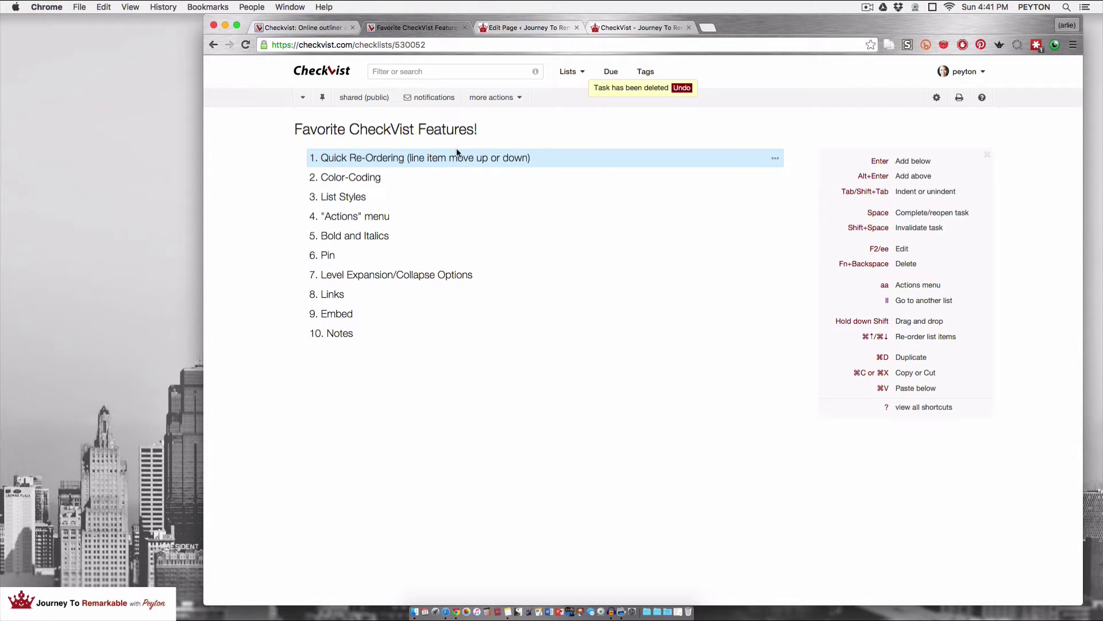
Examine the actions available for the ""Actions" menu" item, bringing them up in both possible ways.
click(370, 198)
click(363, 218)
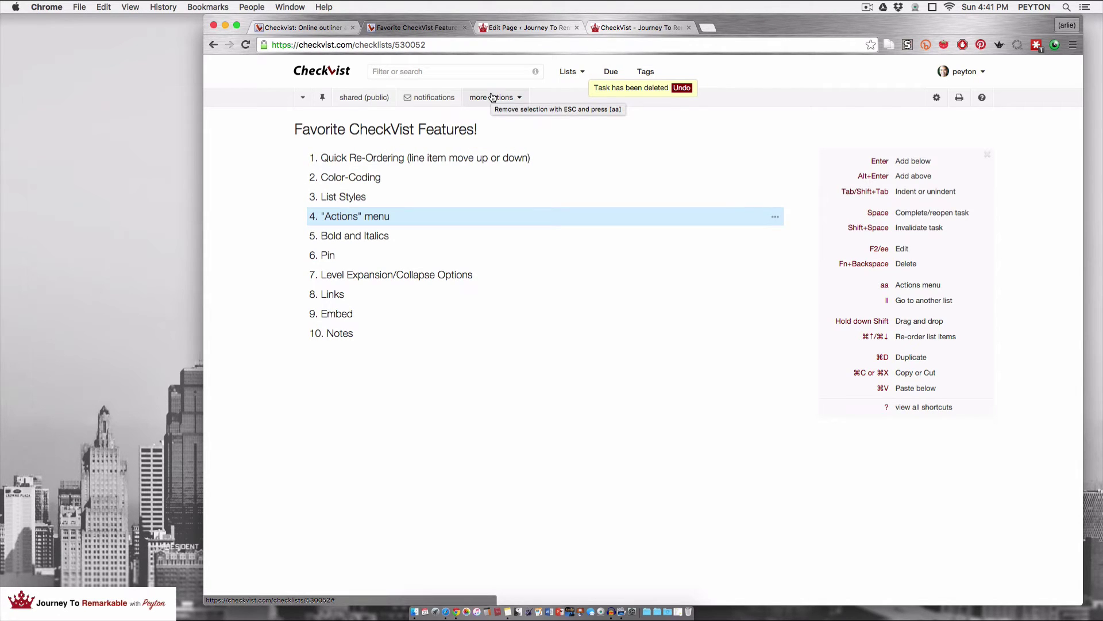
key(a)
key(a)
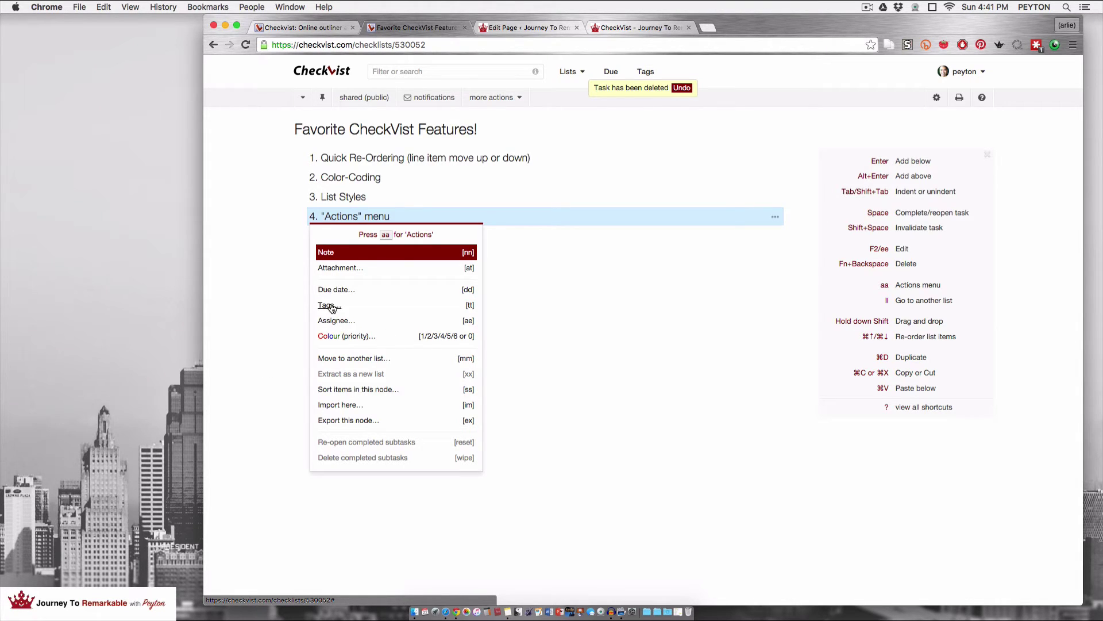
click(615, 328)
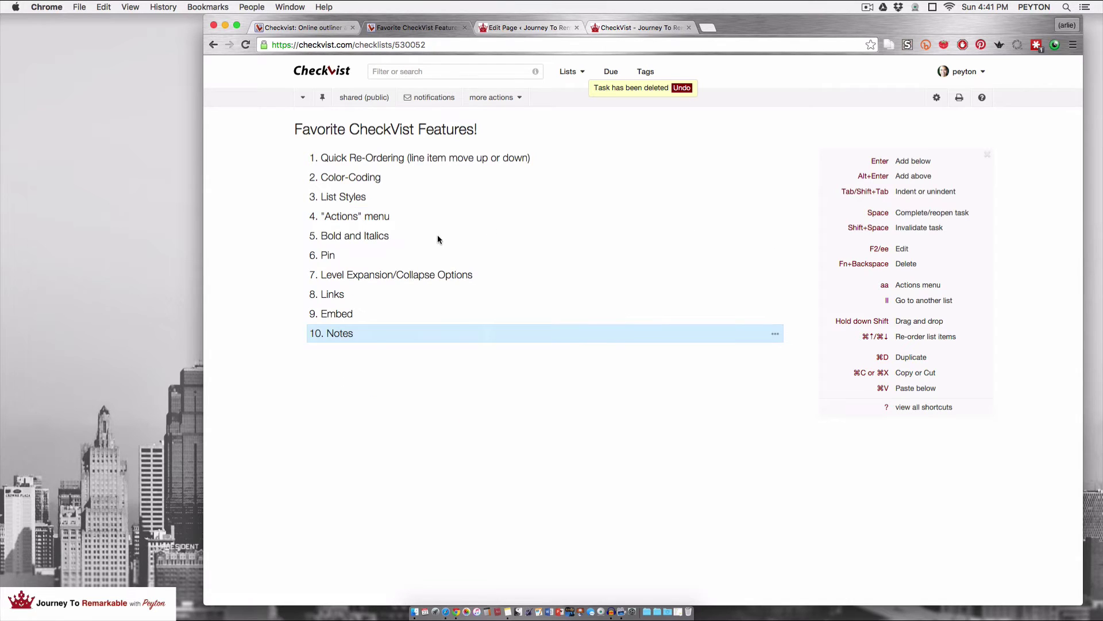
click(482, 216)
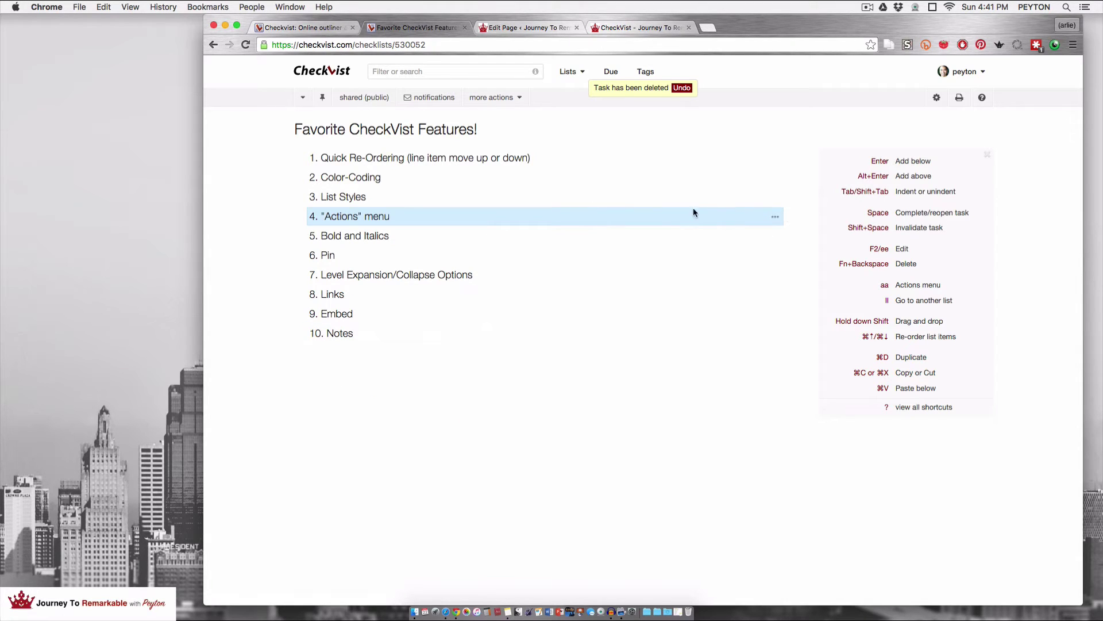
click(776, 219)
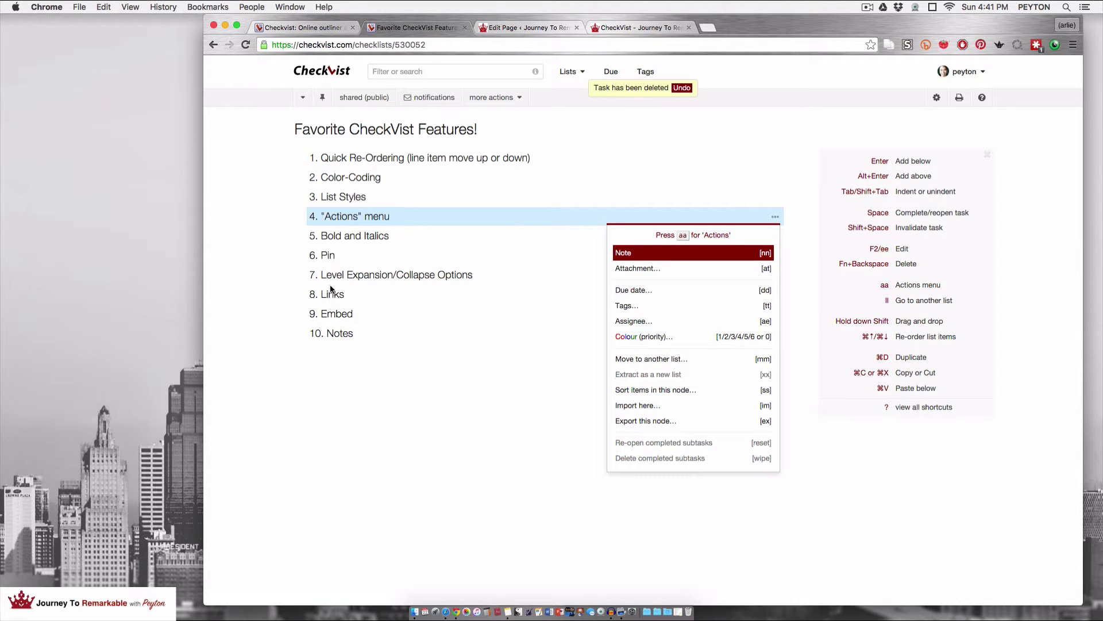
Try bold and italic formatting on the "Bold and Italics" item, removing each one again.
click(356, 239)
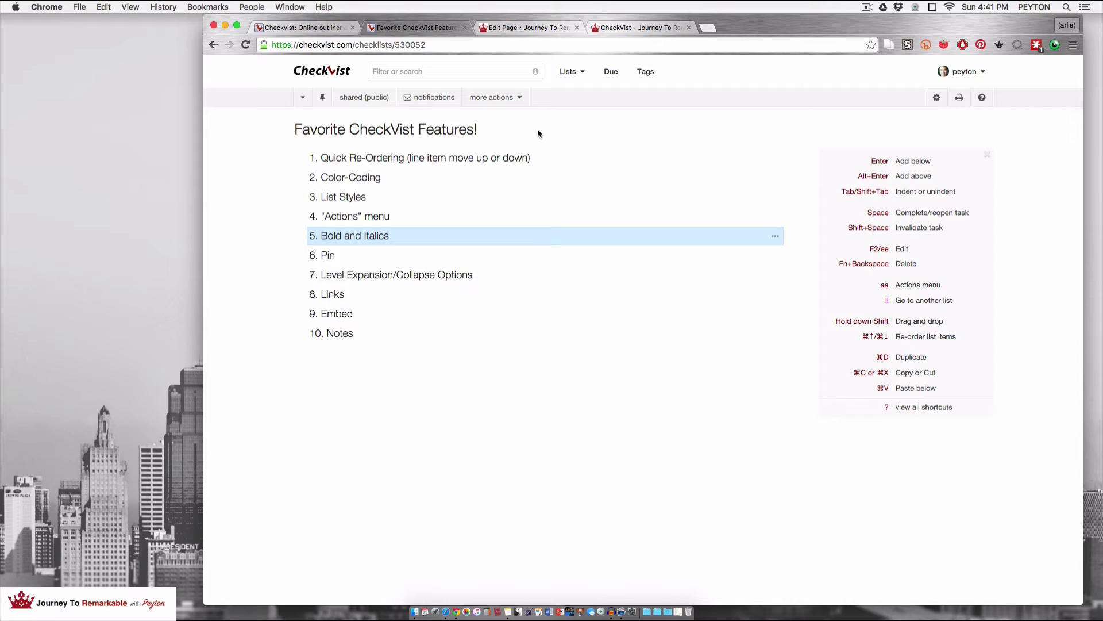
key(b)
key(b)
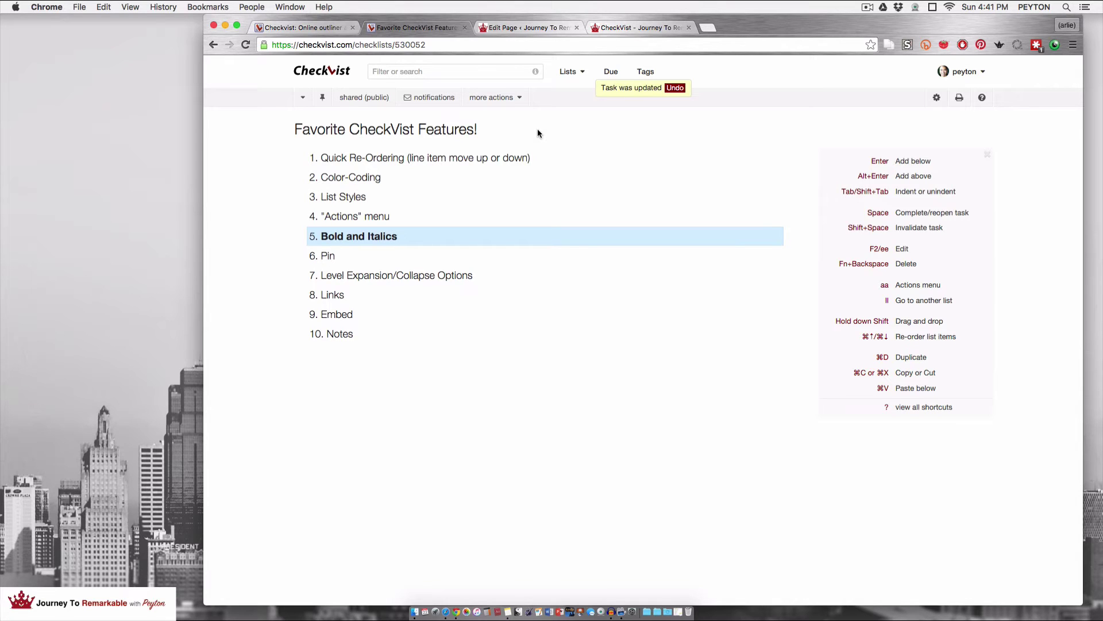
key(b)
key(b)
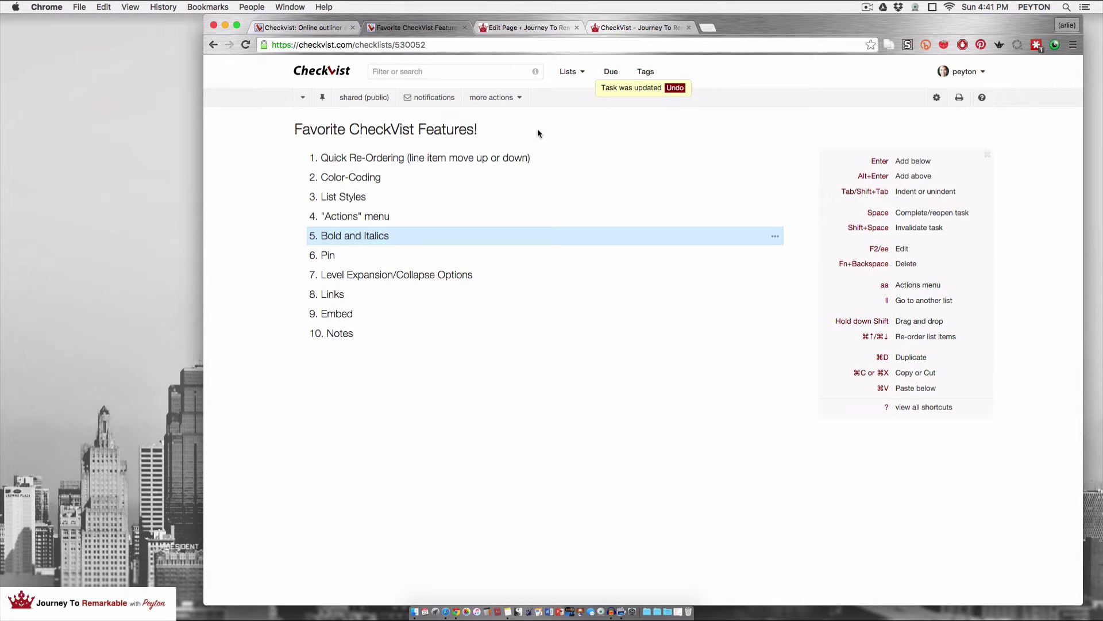
key(i)
key(i)
key(i)
key(i)
View the overview of all lists and open the archived list "PPS: MGMT".
key(Down)
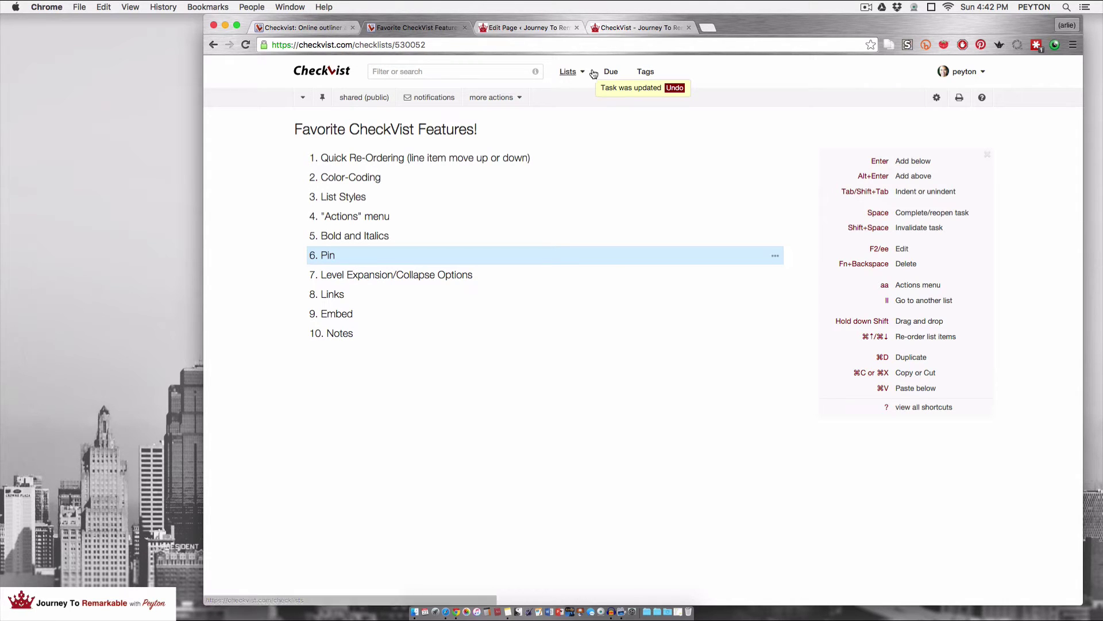
click(570, 72)
scroll(612, 350, down, 15)
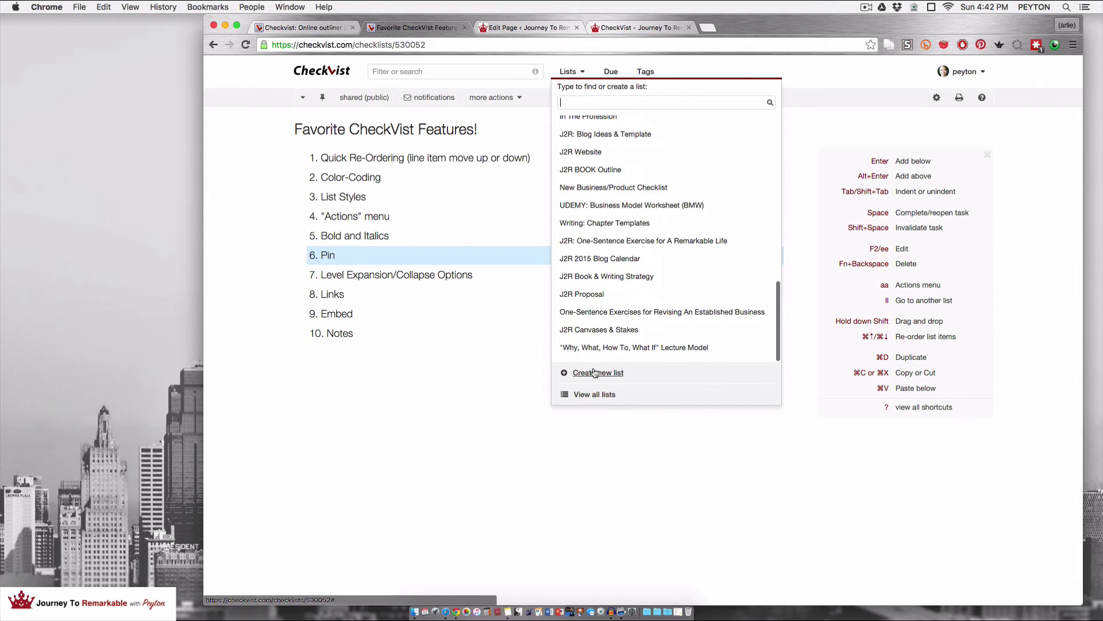
click(586, 396)
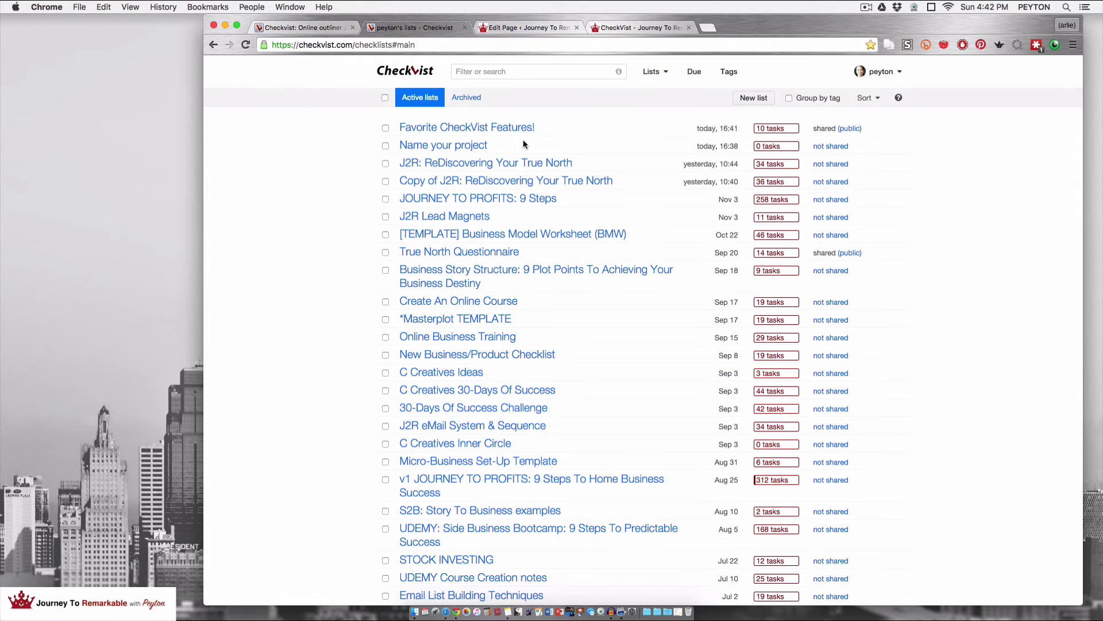
click(474, 99)
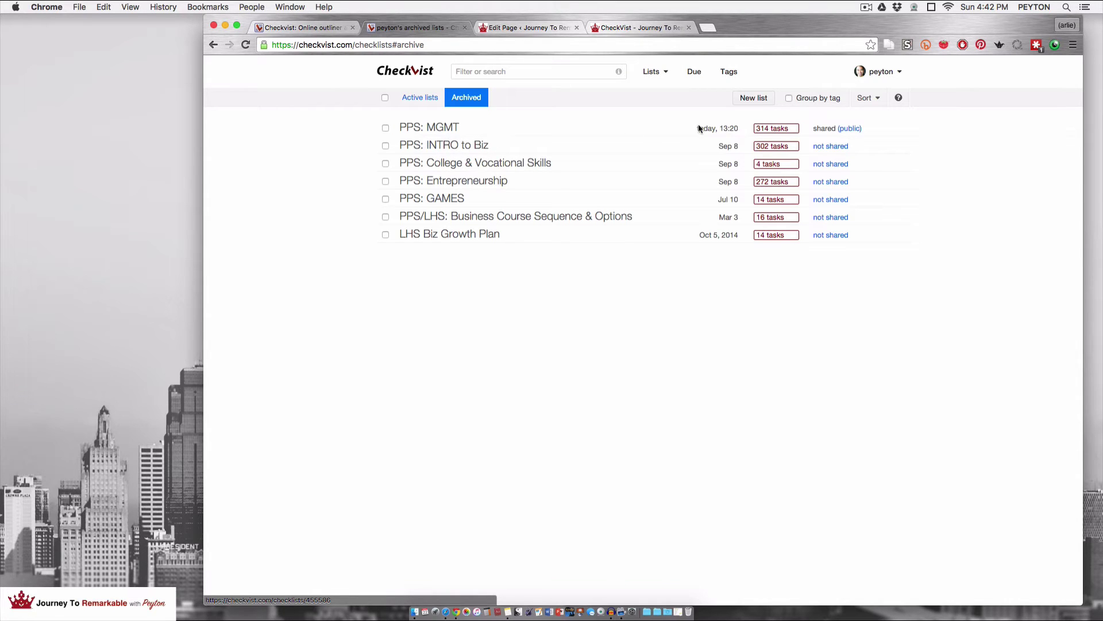
double_click(766, 128)
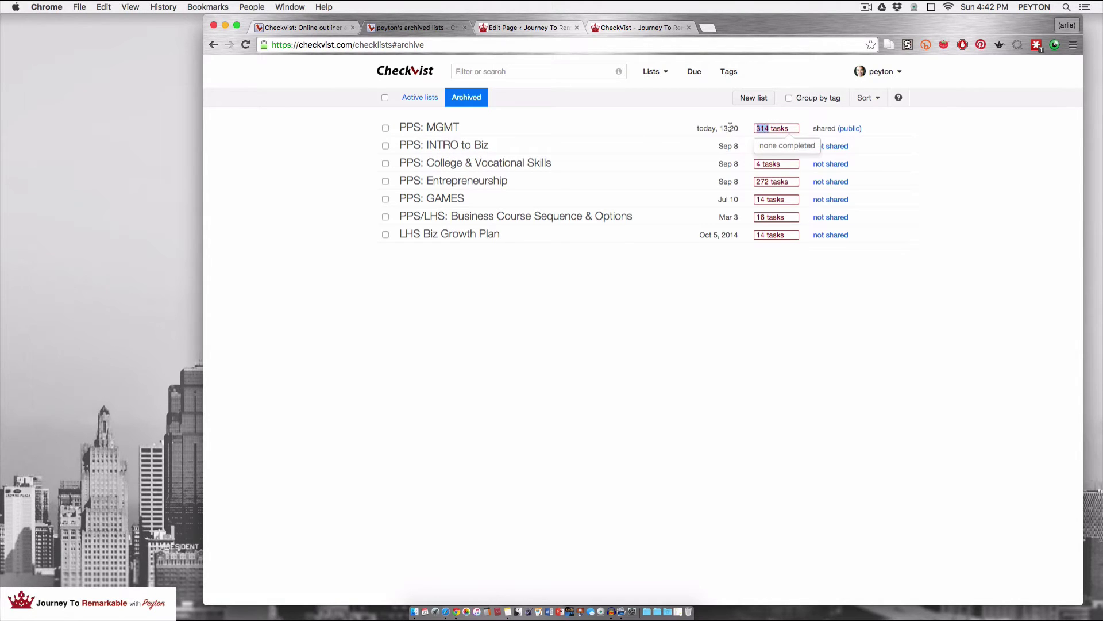
click(438, 129)
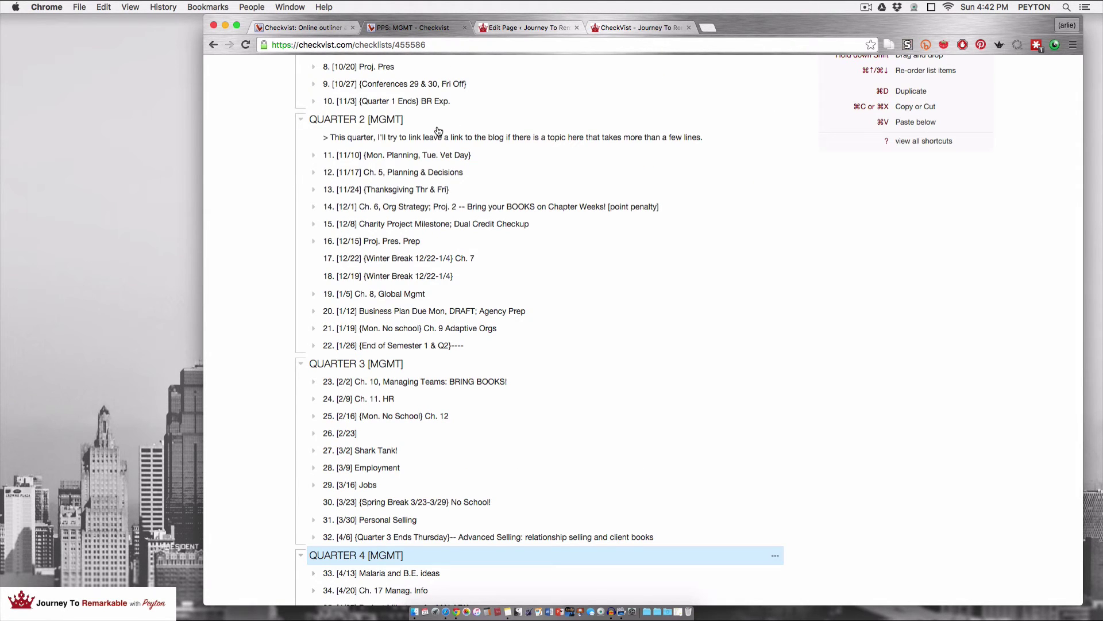
Expand the PPS: MGMT list to level 1.
click(304, 98)
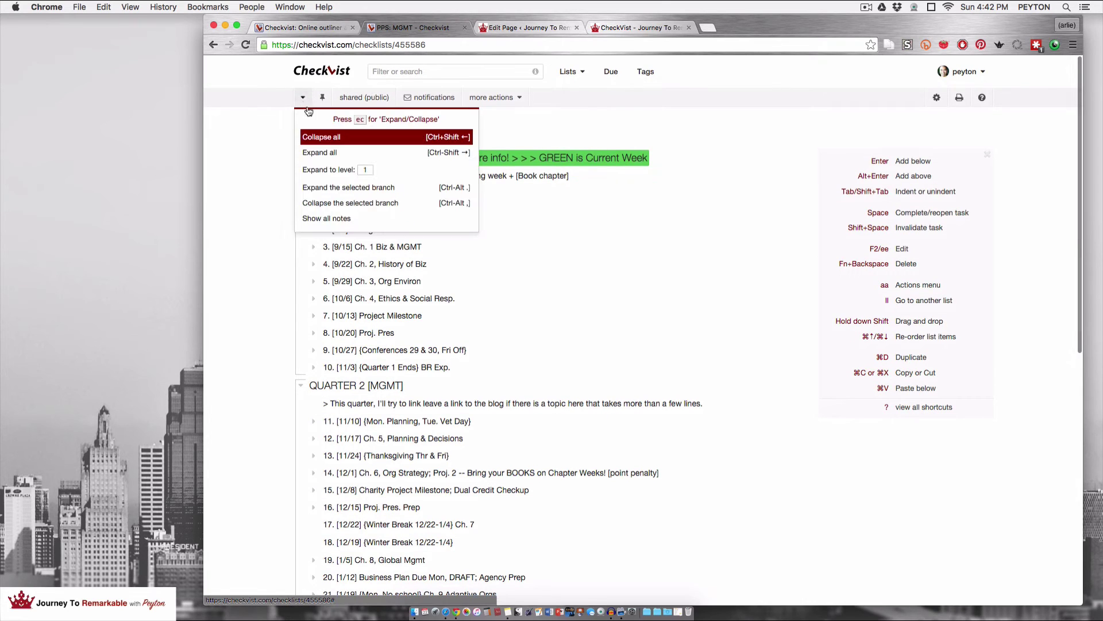
click(365, 170)
key(Return)
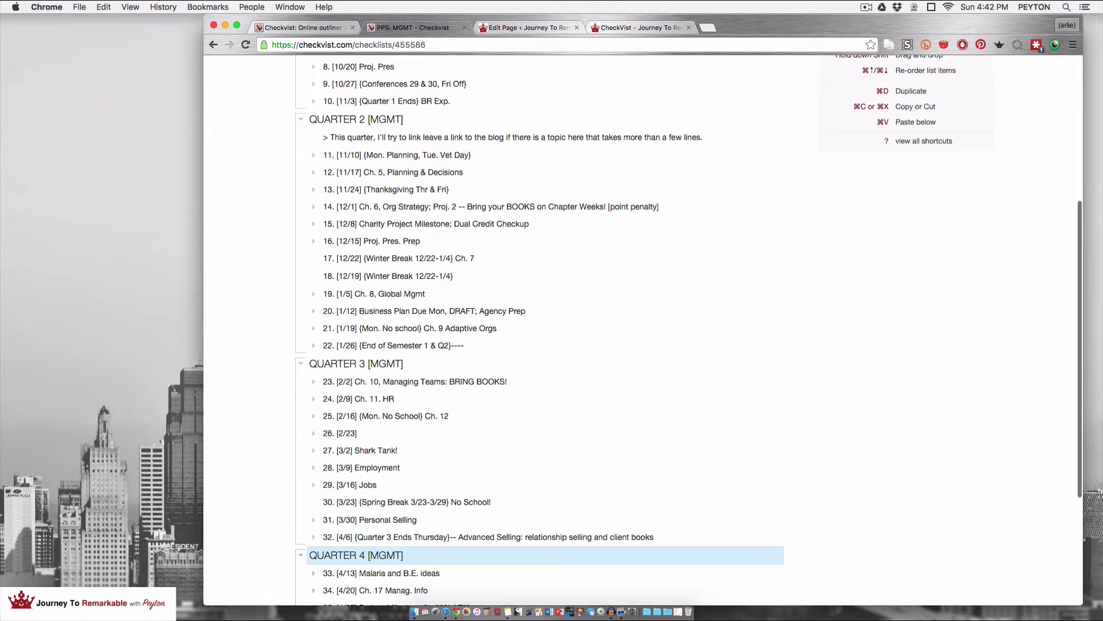
Look through the four quarters of the list and pin the "QUARTER 1 [MGMT]" branch.
scroll(426, 314, up, 5)
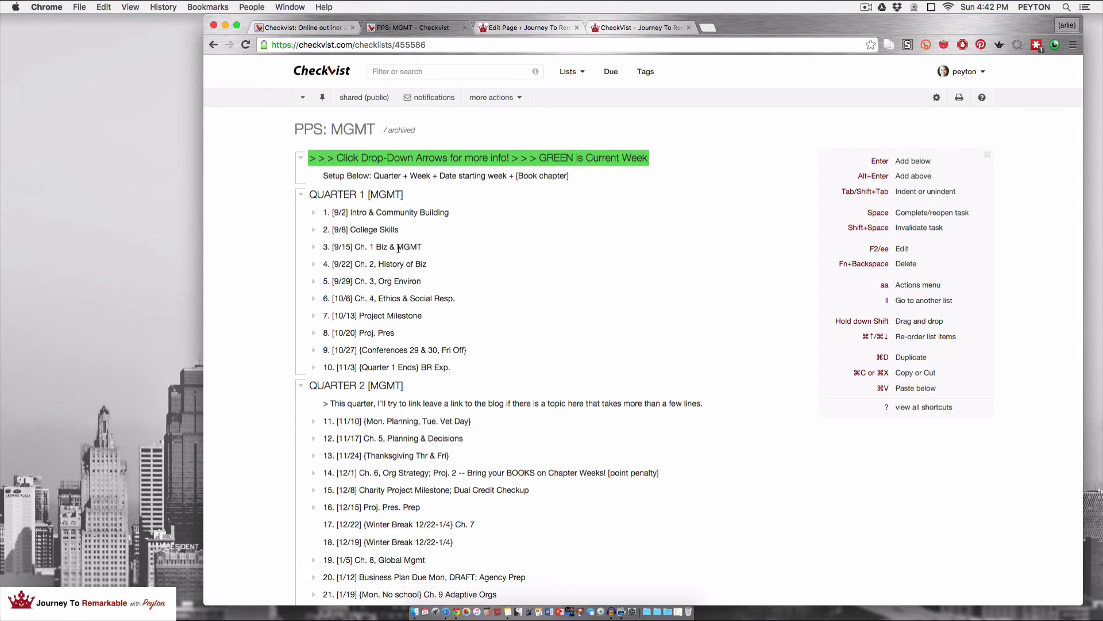
scroll(398, 248, down, 10)
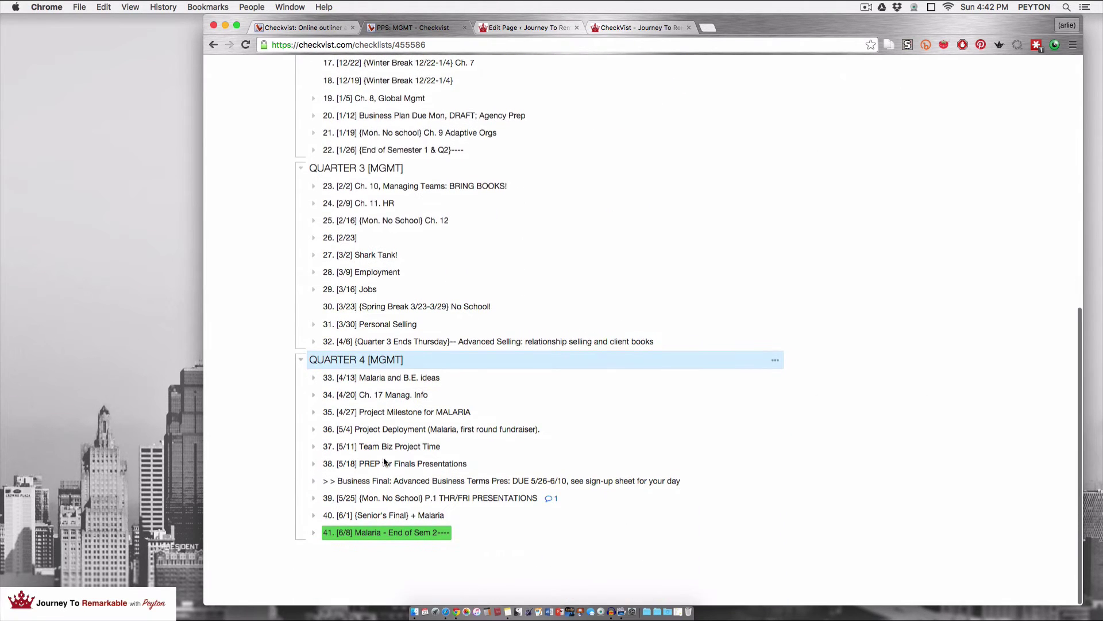
scroll(384, 463, up, 10)
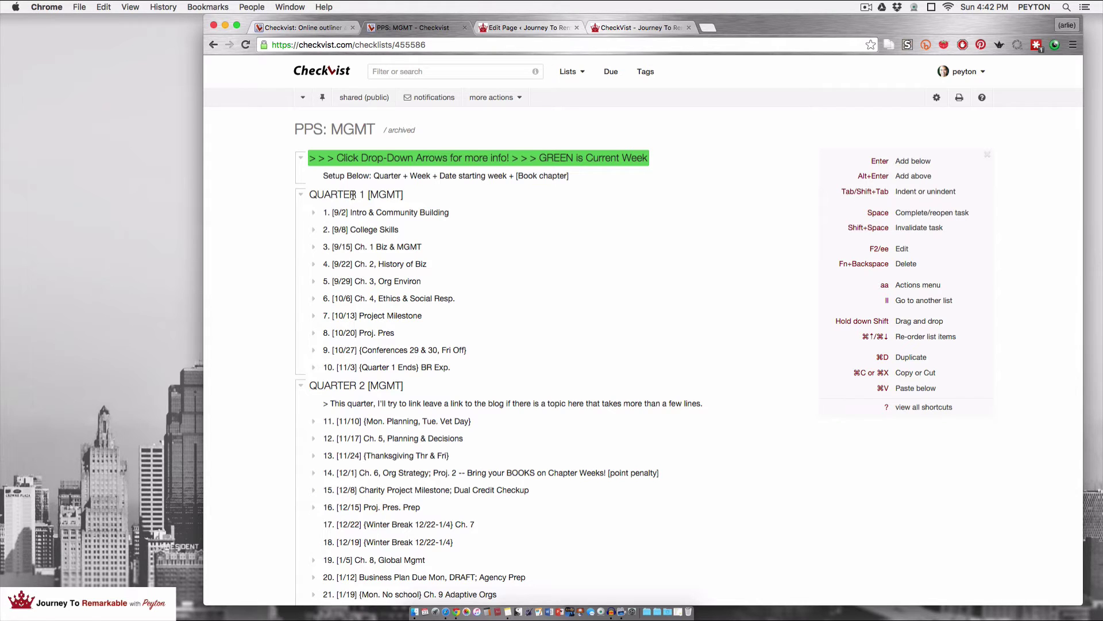
scroll(353, 195, down, 10)
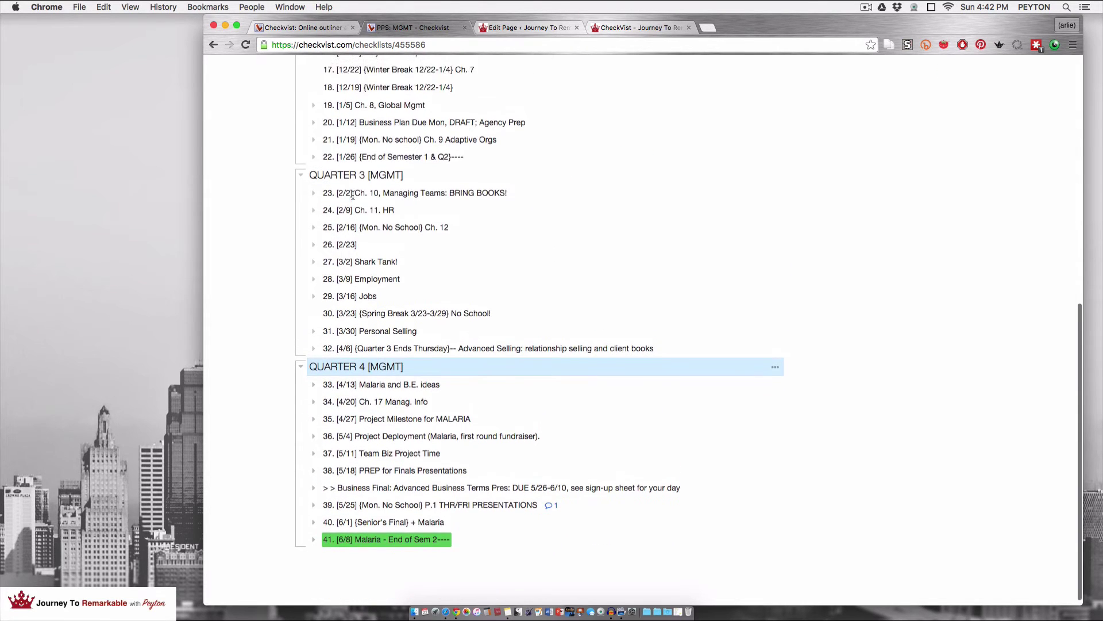
scroll(353, 195, up, 10)
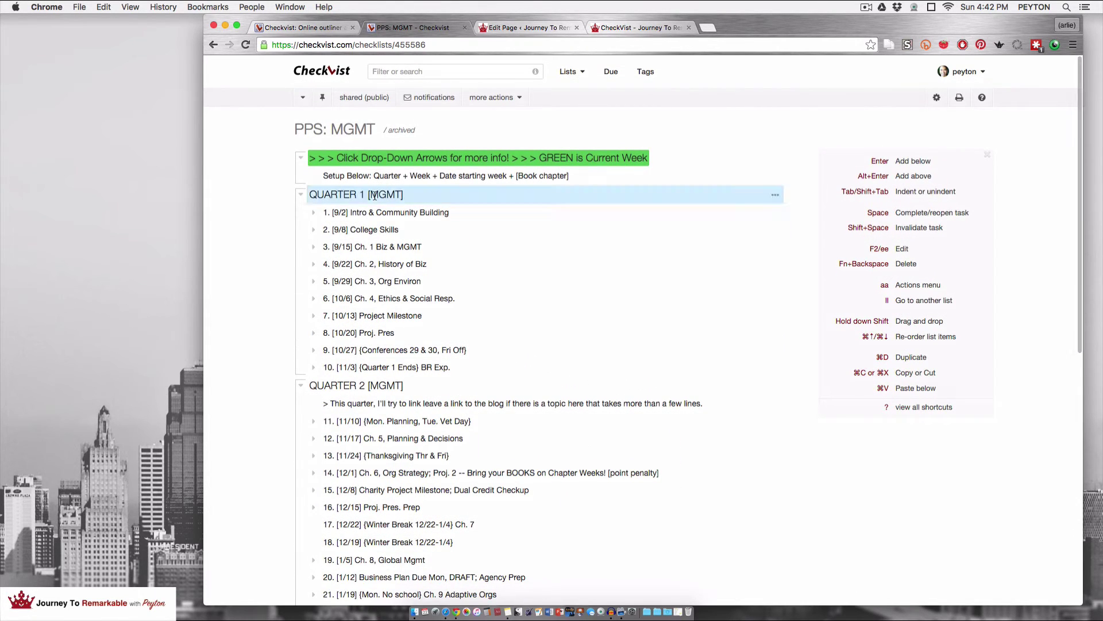
click(374, 195)
click(323, 99)
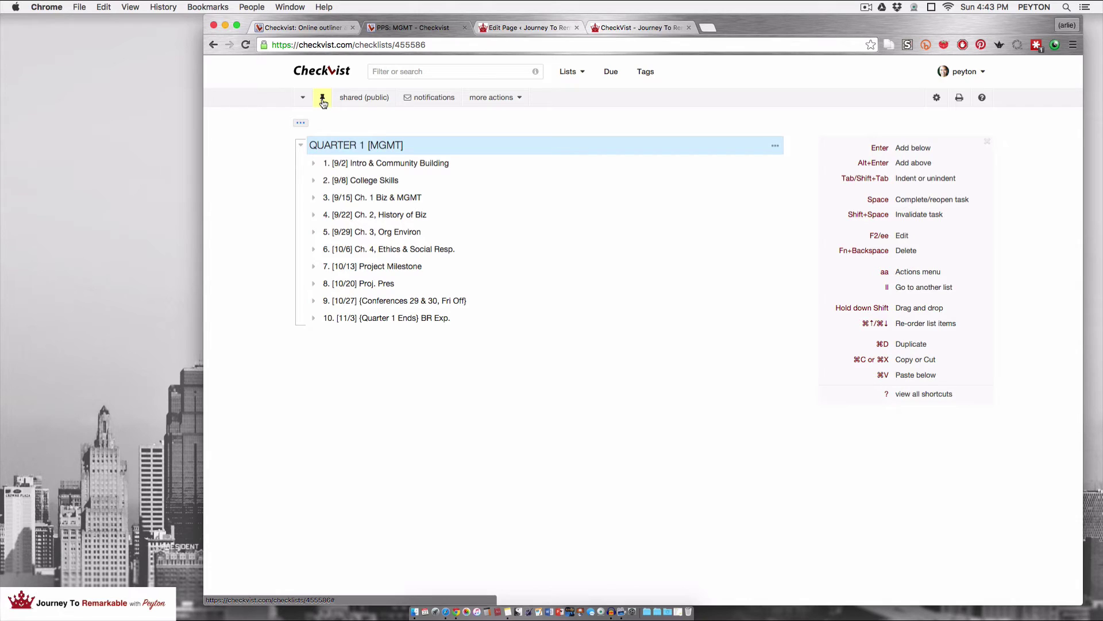
Switch the pin from Quarter 1 to the "[9/2] Intro & Community Building" item and remove it again.
key(Down)
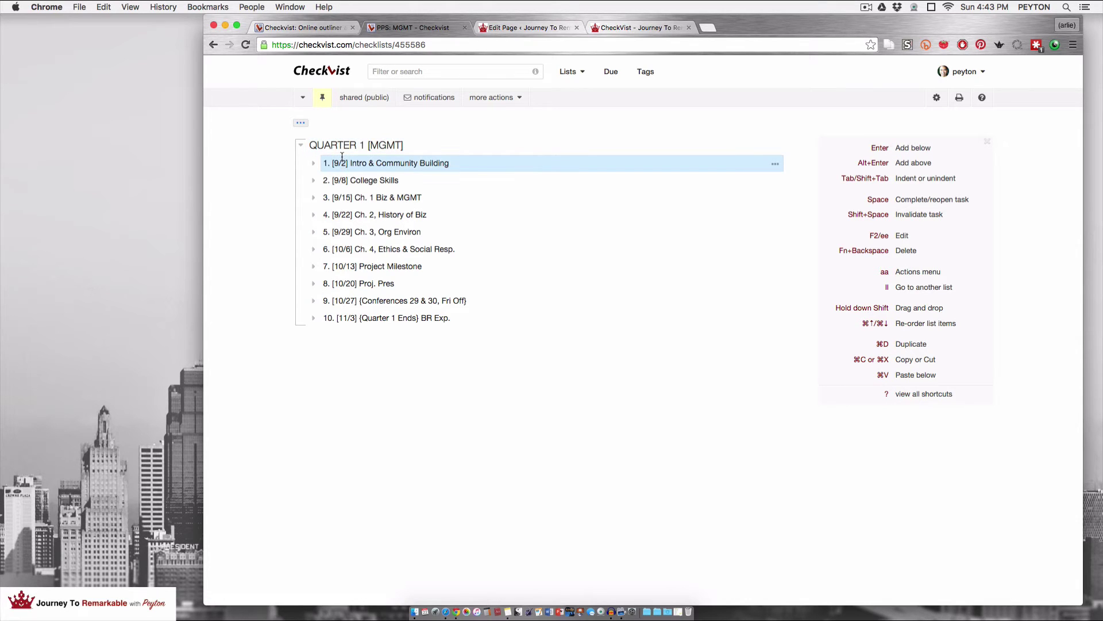
click(323, 100)
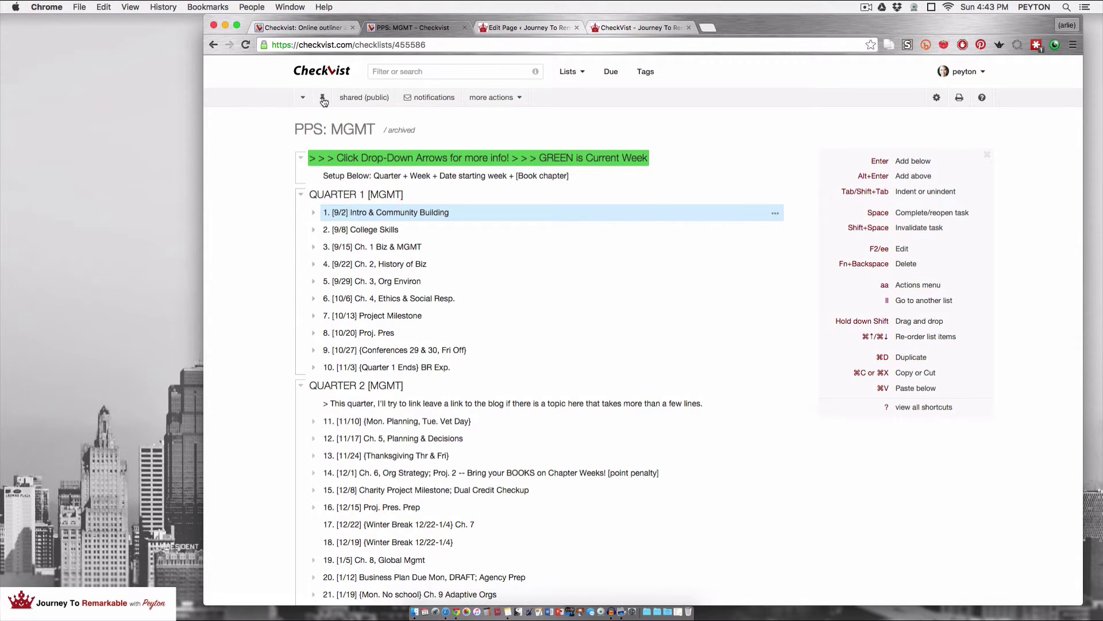
click(323, 100)
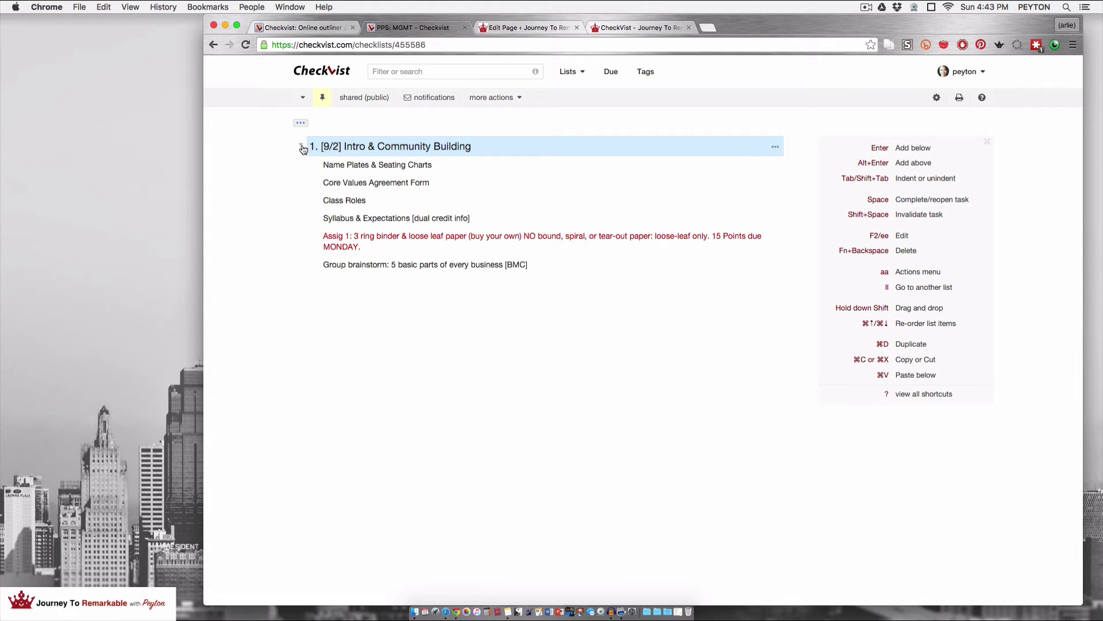
click(322, 99)
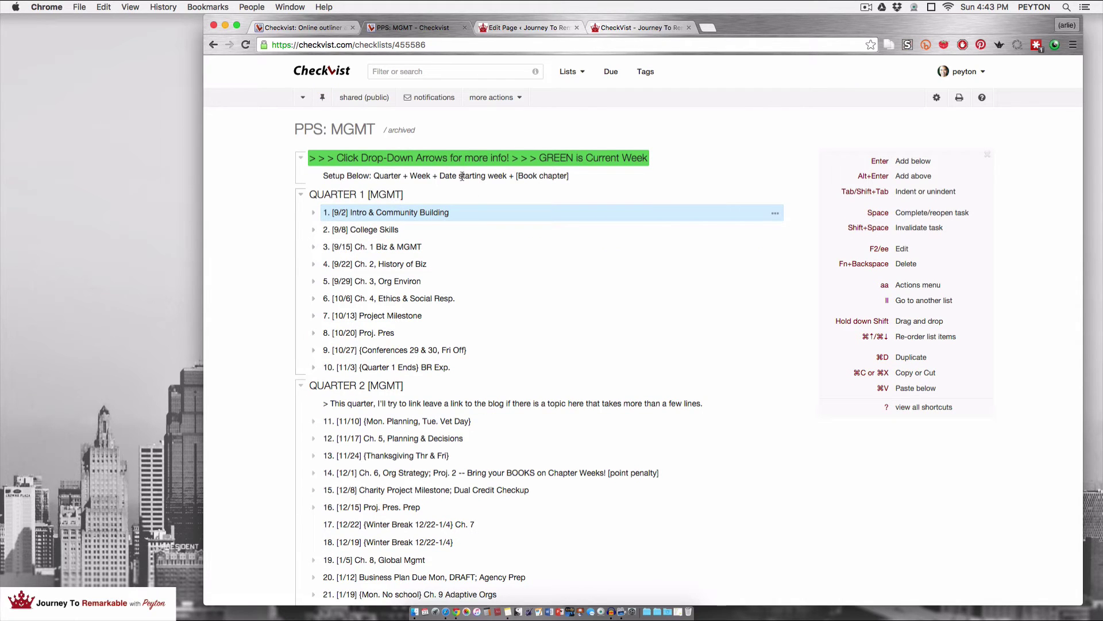
Select the green instruction item that opens the list, followed by the green "[6/8] Malaria - End of Sem 2" item in Quarter 4.
click(451, 159)
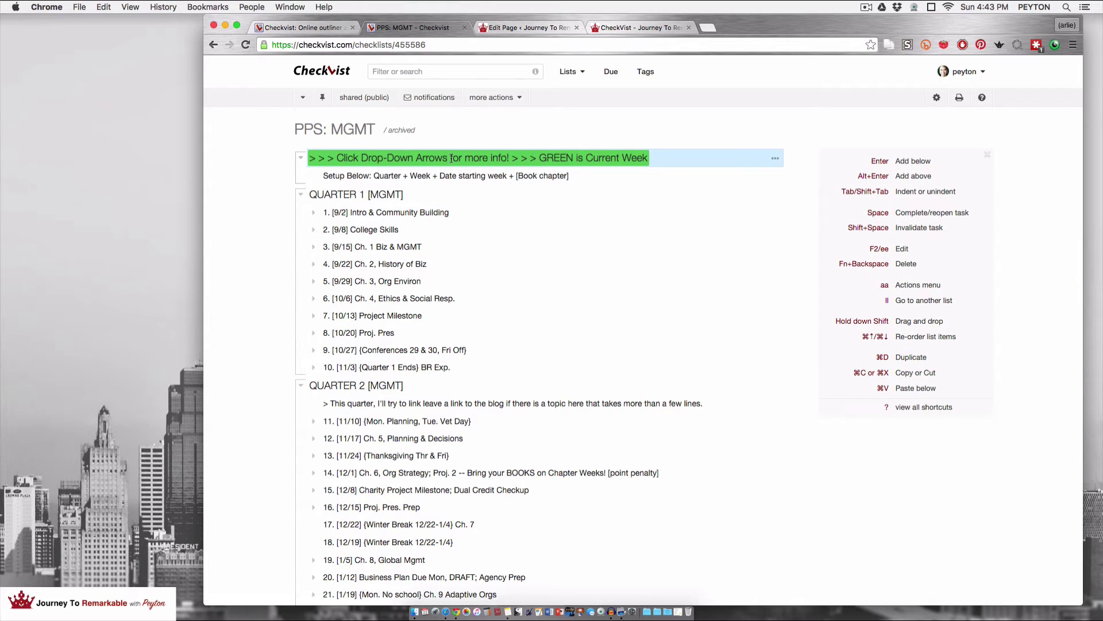
scroll(415, 149, down, 10)
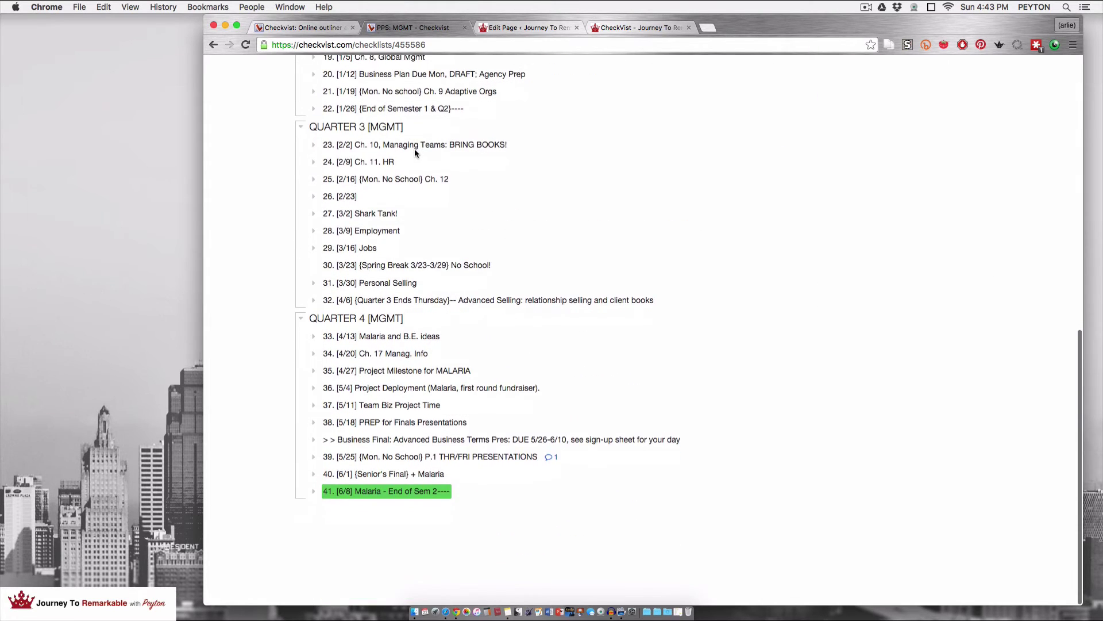
click(384, 537)
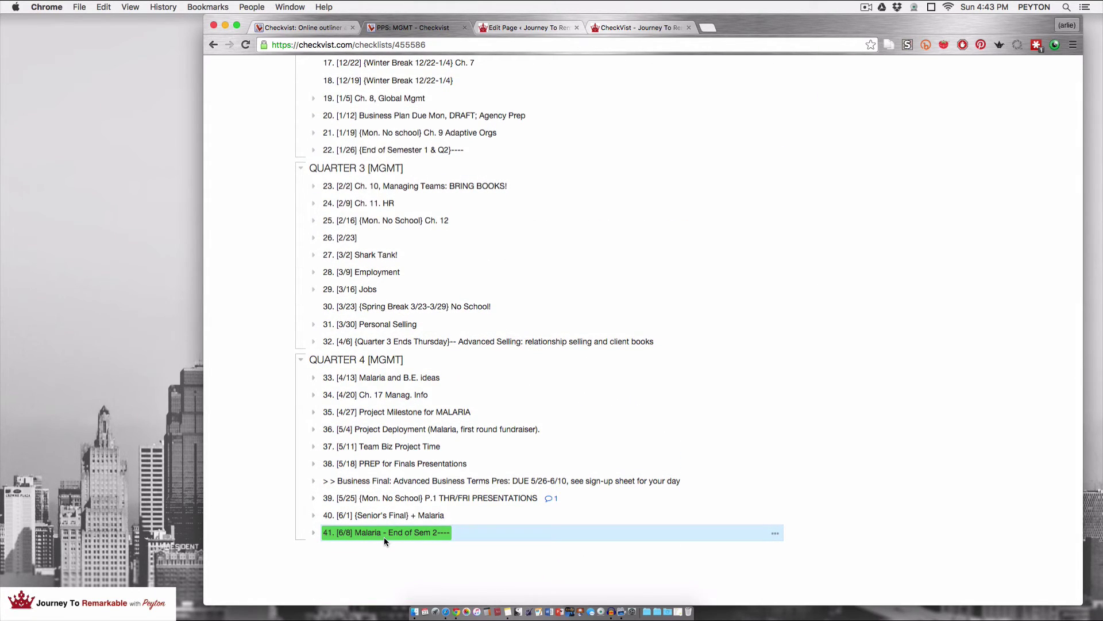
Open the "Favorite CheckVist Features!" list and select its "Level Expansion/Collapse Options" item.
scroll(383, 537, up, 15)
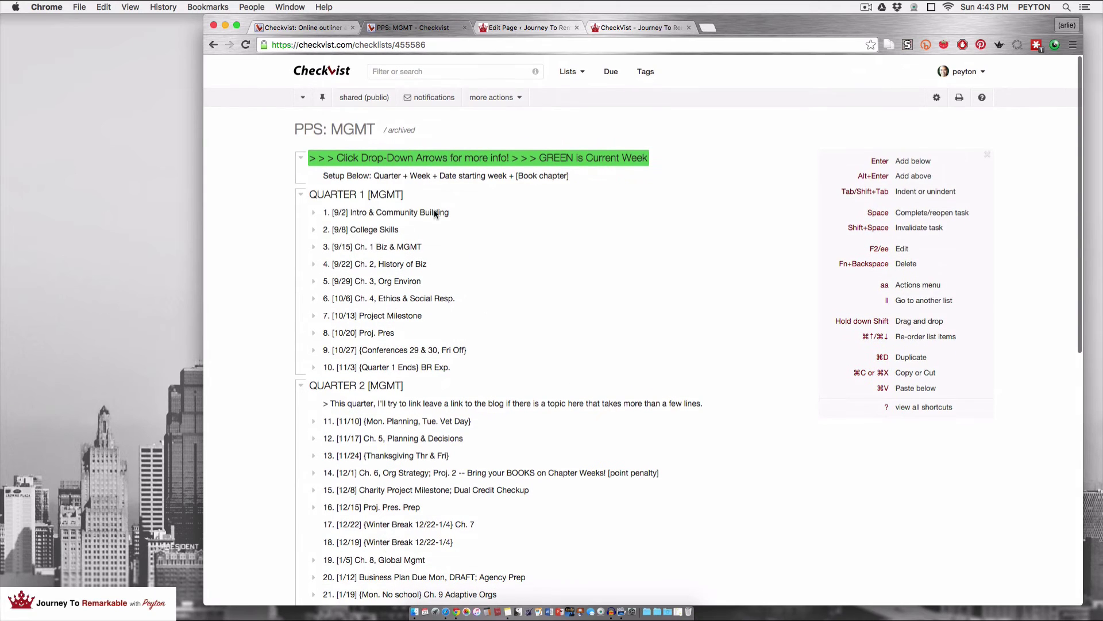
click(312, 26)
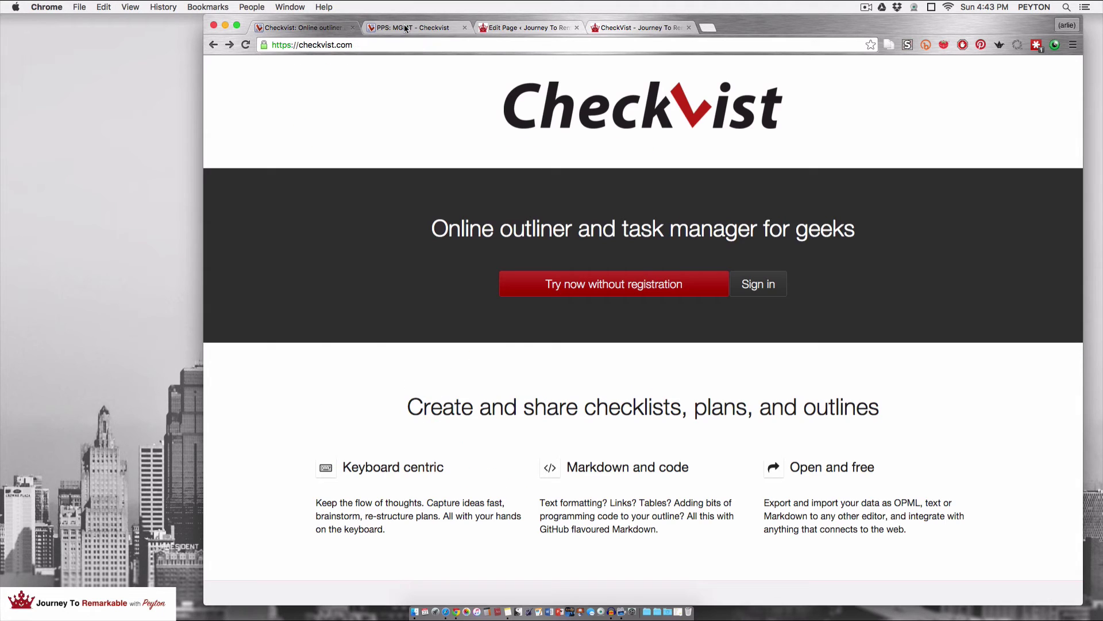
click(532, 26)
click(426, 27)
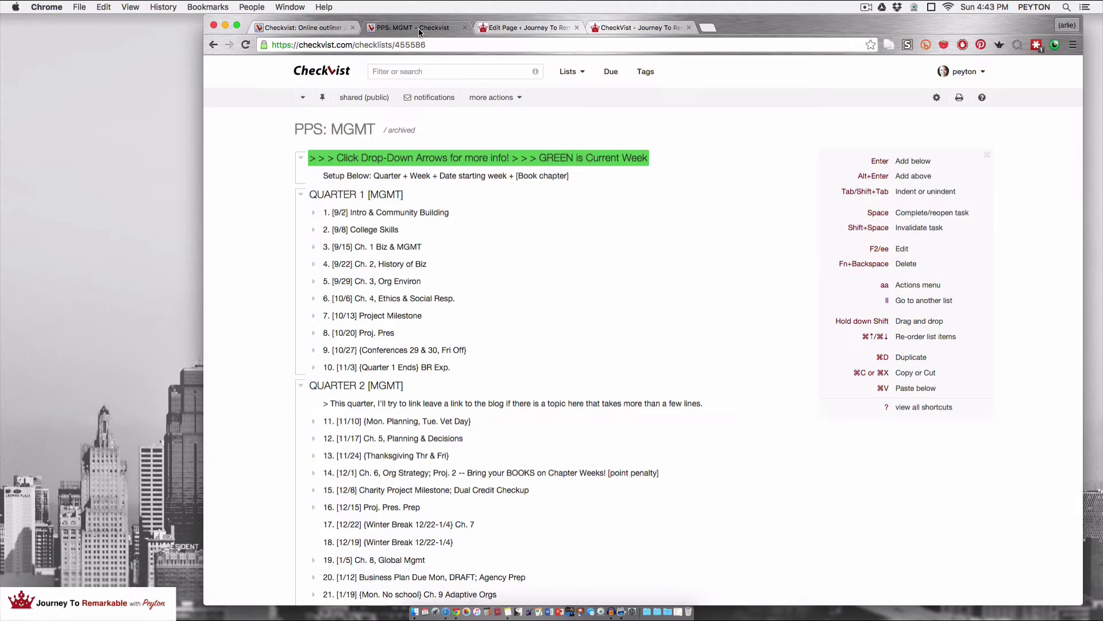
click(568, 72)
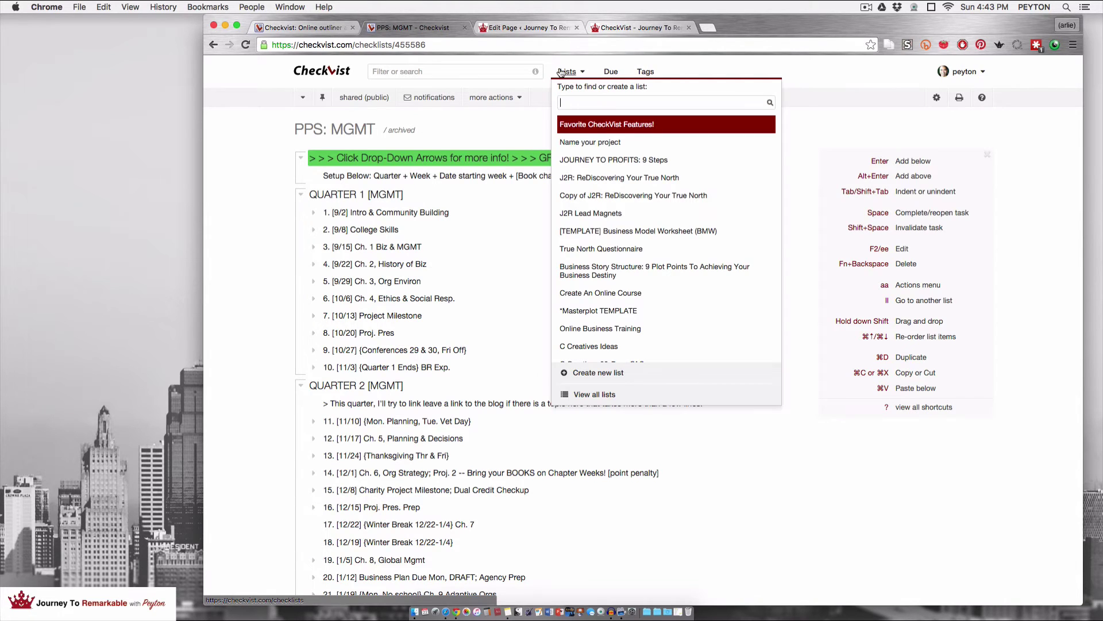
click(595, 127)
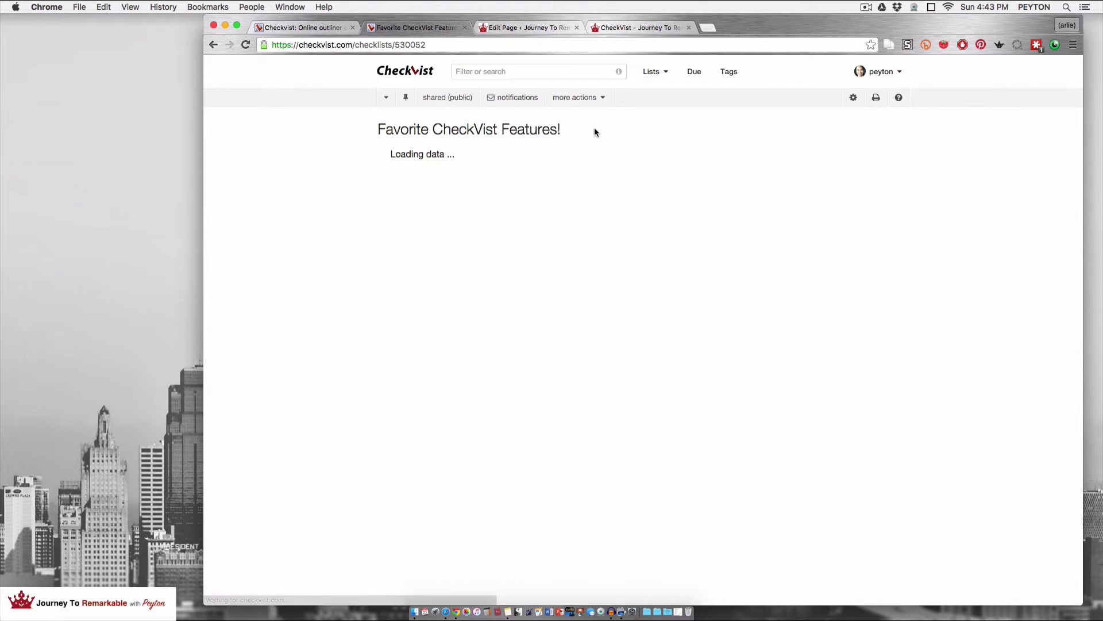
click(357, 271)
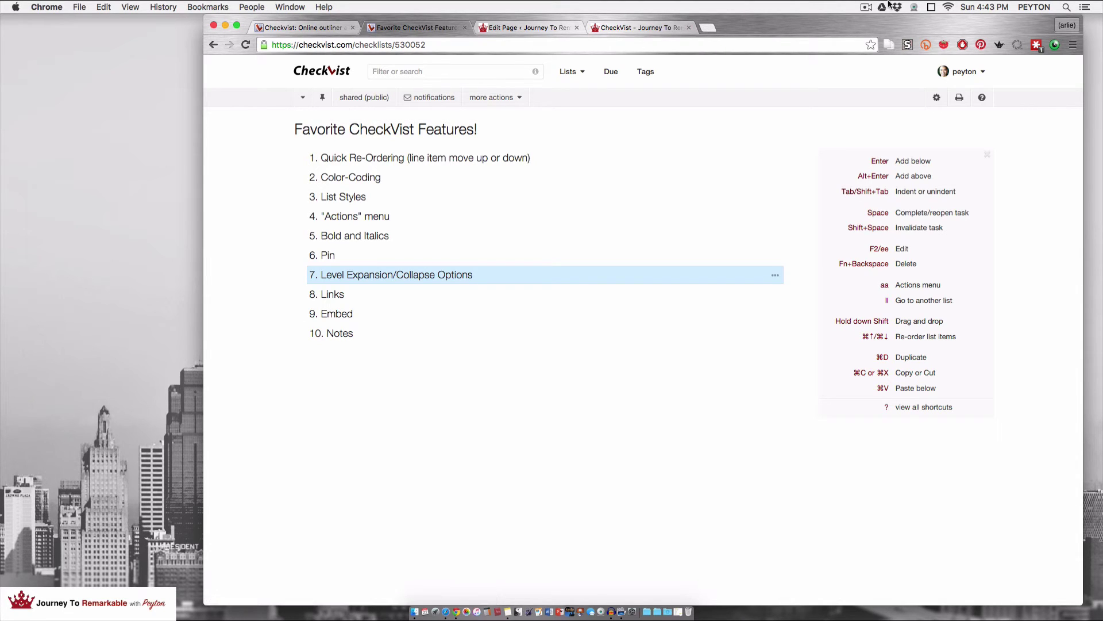
Duplicate the current browser tab and open the archived PPS: MGMT list in the copy.
click(892, 41)
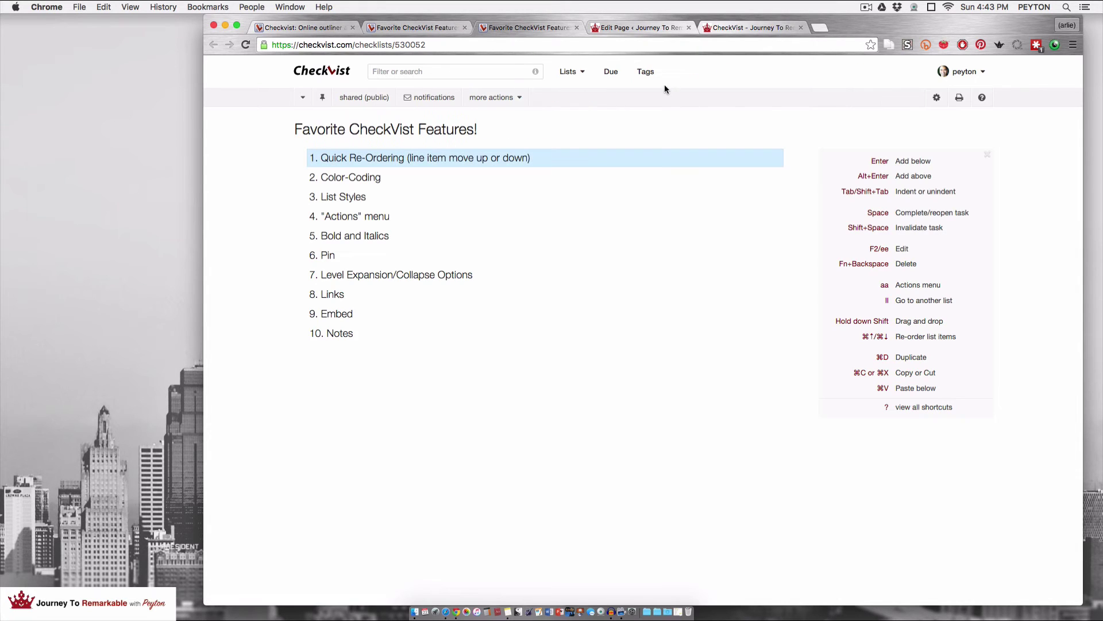
click(570, 76)
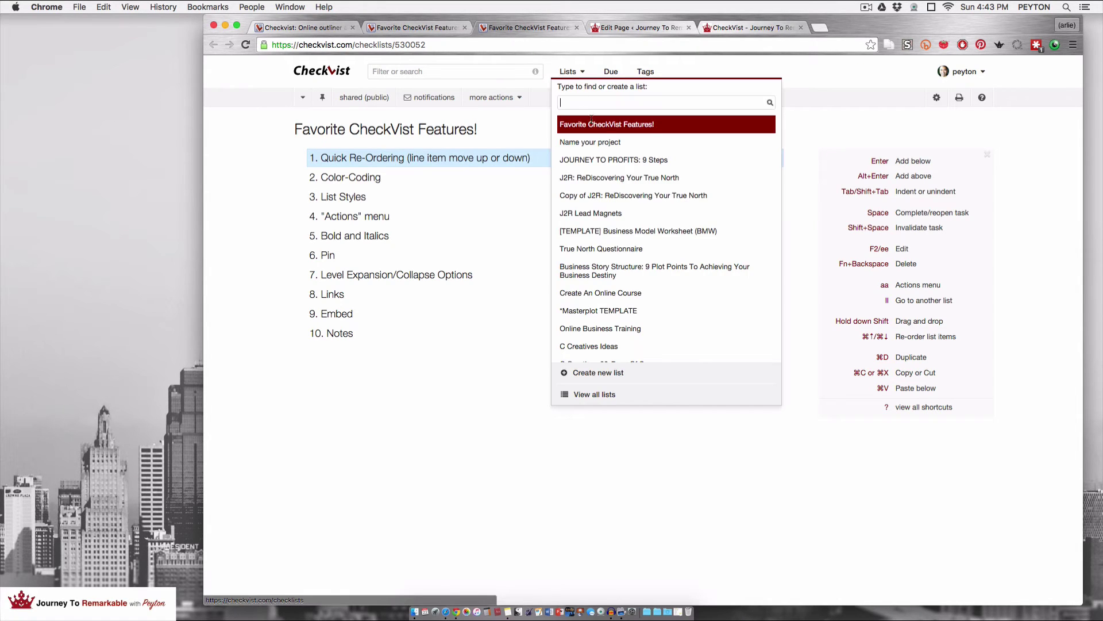
click(603, 397)
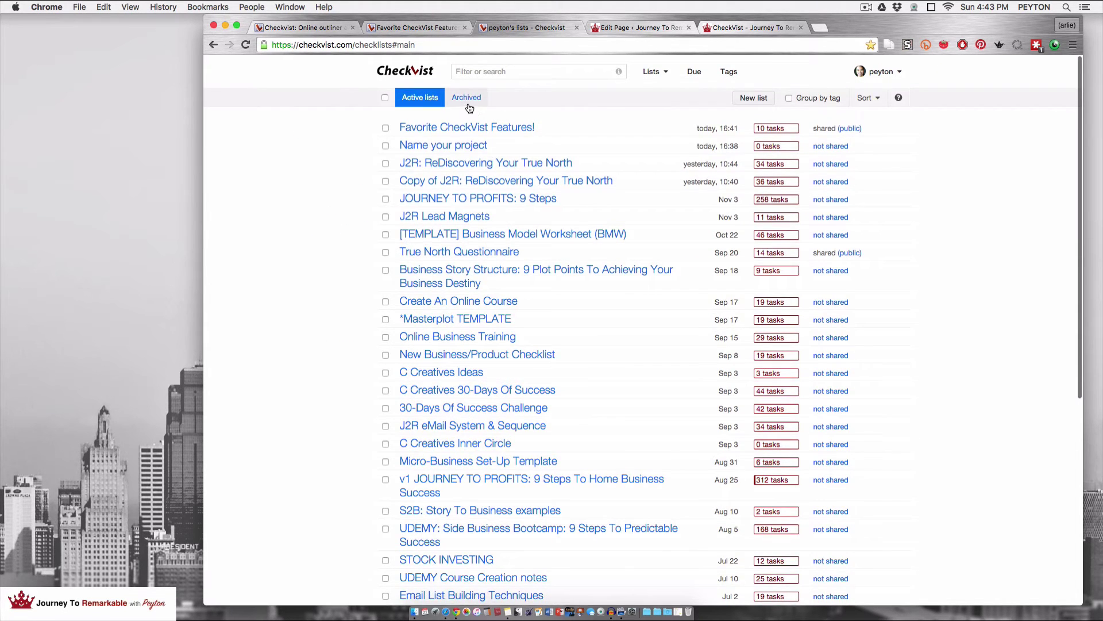
click(468, 103)
click(447, 129)
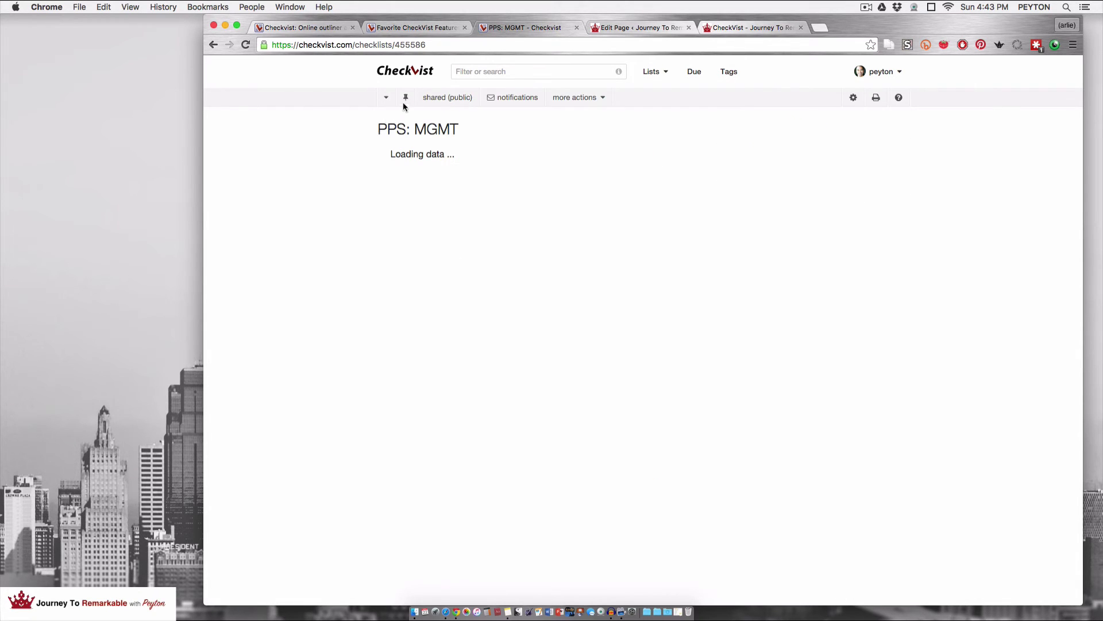
Collapse all items of the PPS: MGMT list and expand them all again.
click(304, 98)
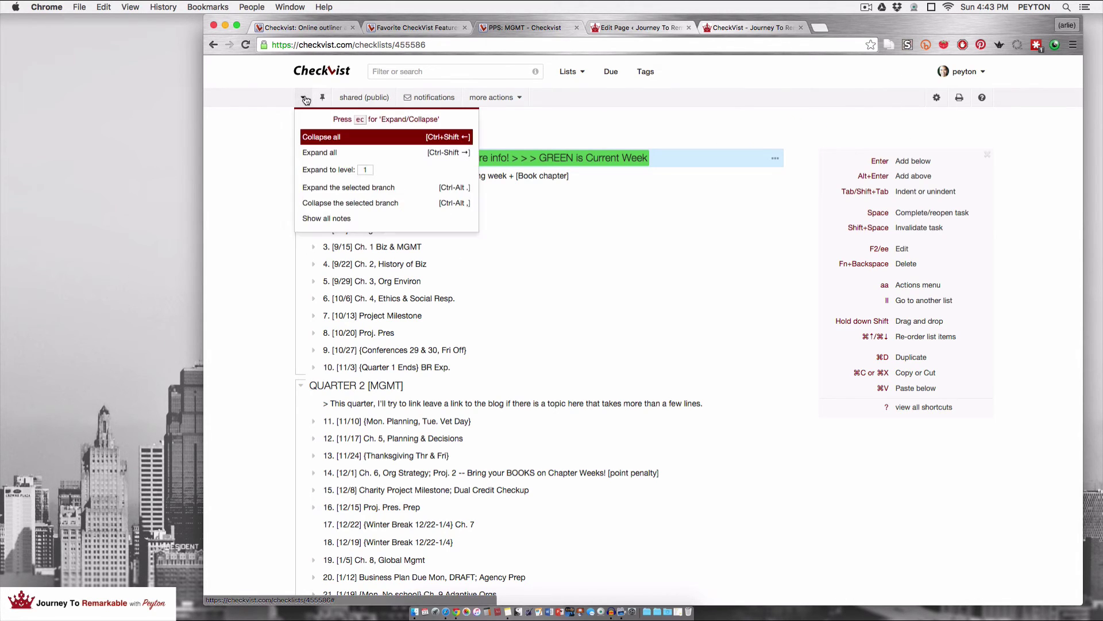
click(322, 138)
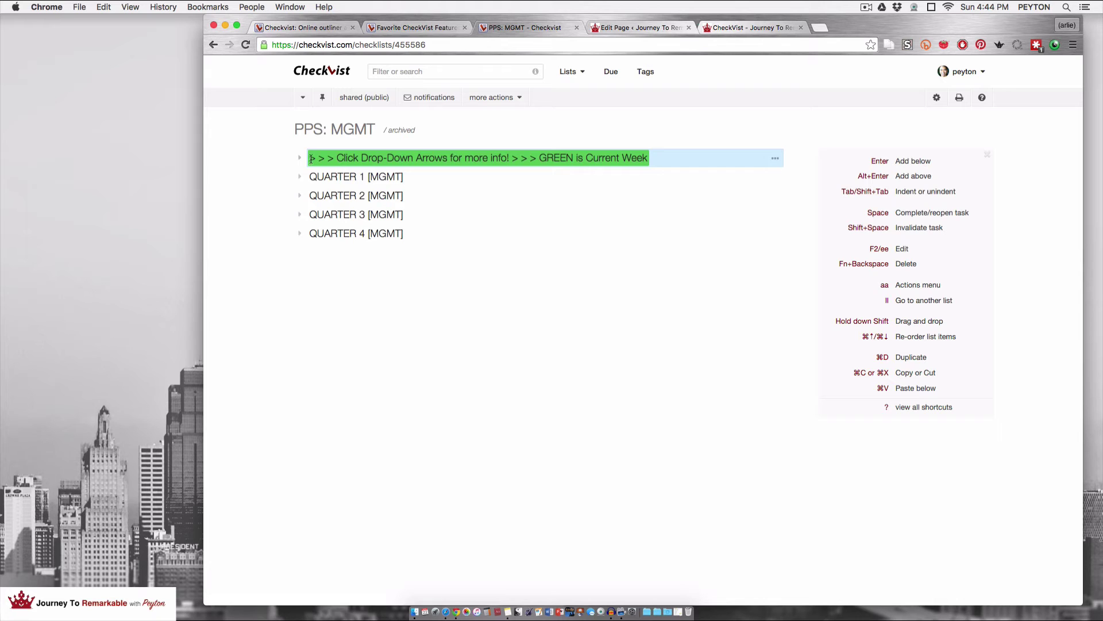
click(303, 97)
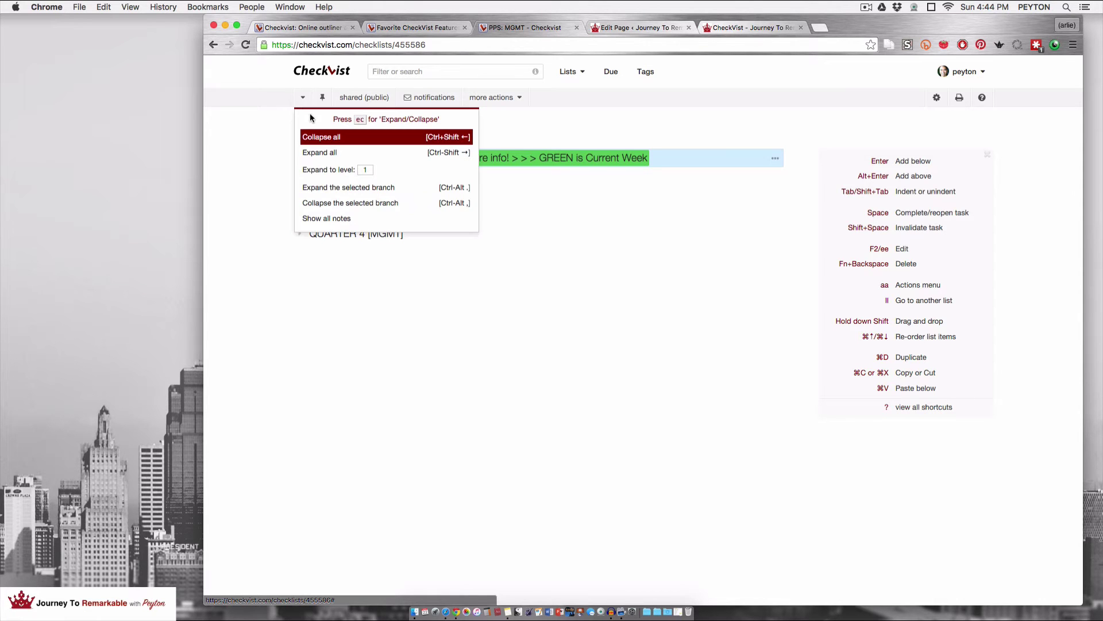
click(318, 154)
scroll(305, 132, down, 5)
scroll(304, 132, up, 5)
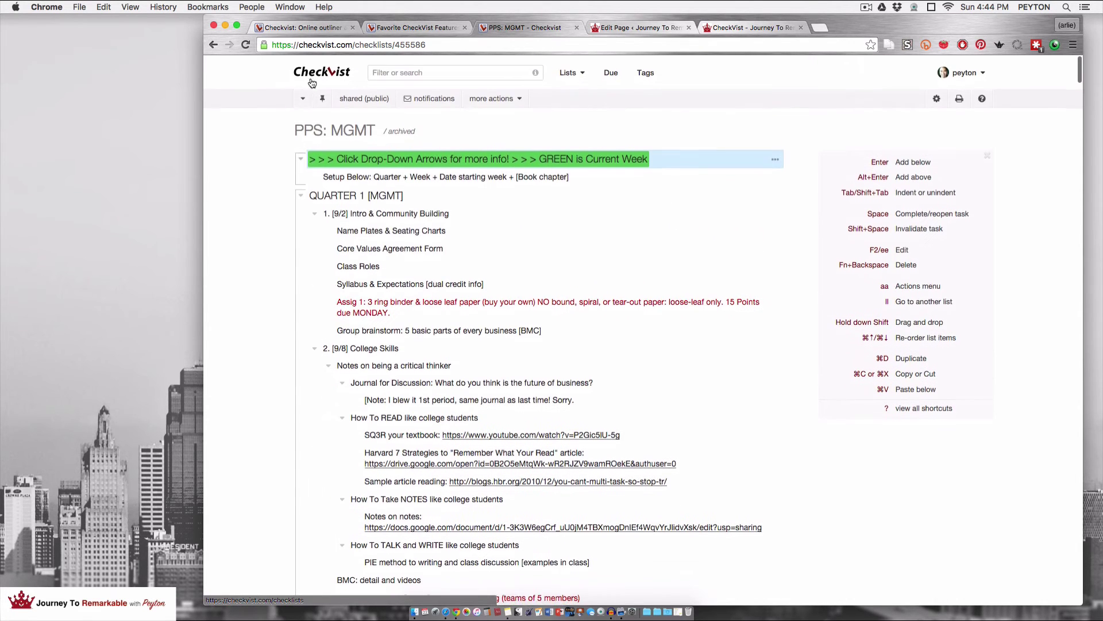
Expand the PPS: MGMT list to level 3.
click(302, 99)
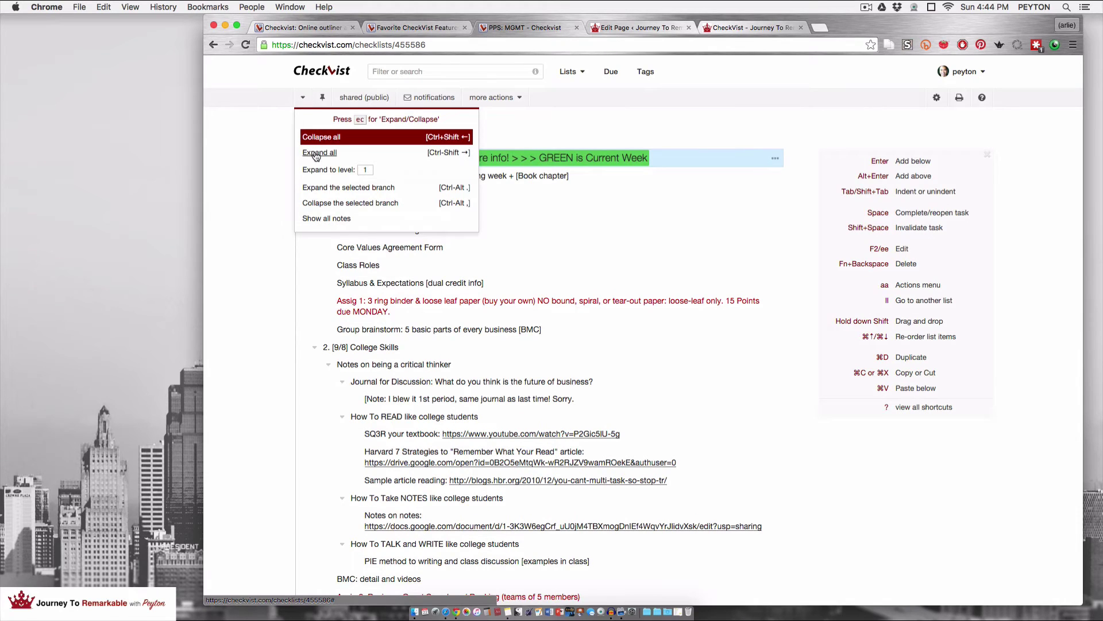
click(366, 169)
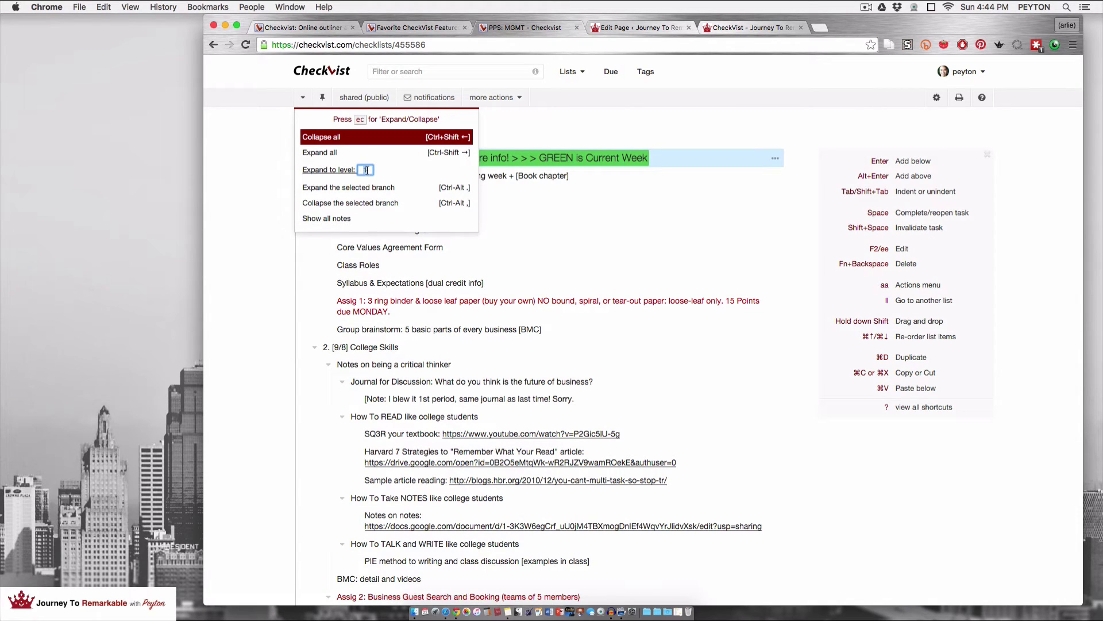
text(3)
key(Return)
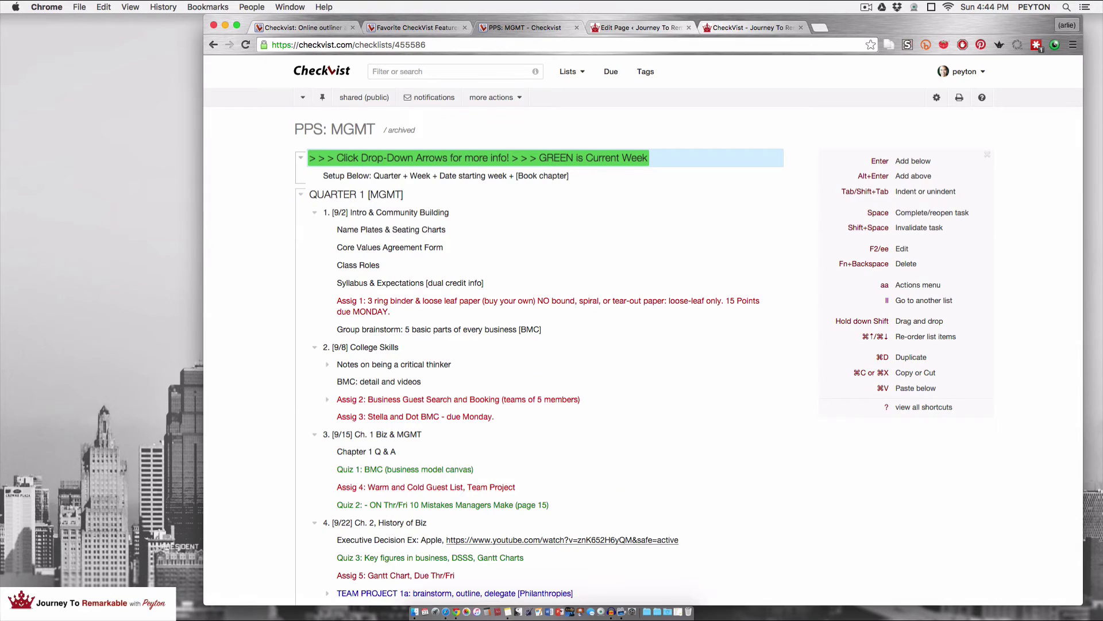
Expand the PPS: MGMT list to level 2 and look through its four quarters.
click(303, 97)
click(358, 168)
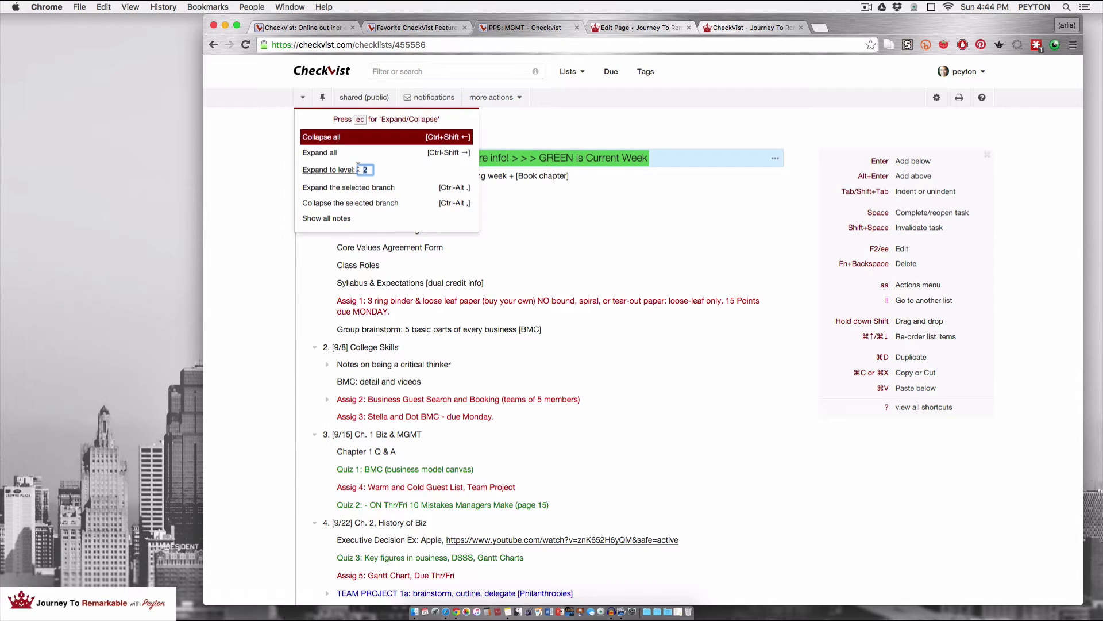
key(Return)
scroll(521, 309, down, 10)
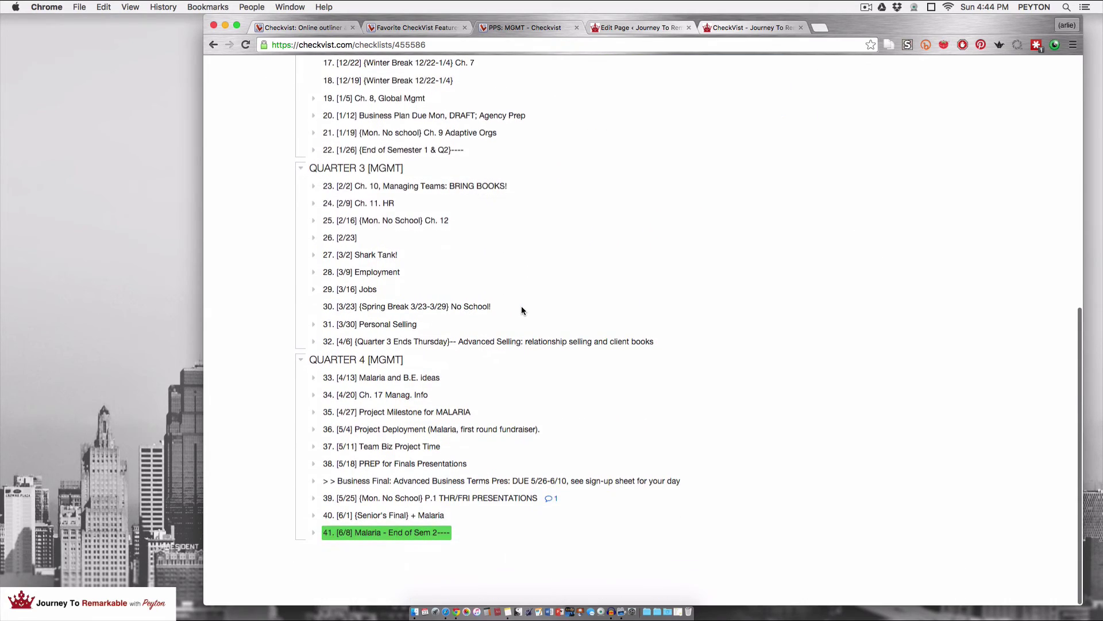
scroll(522, 310, up, 15)
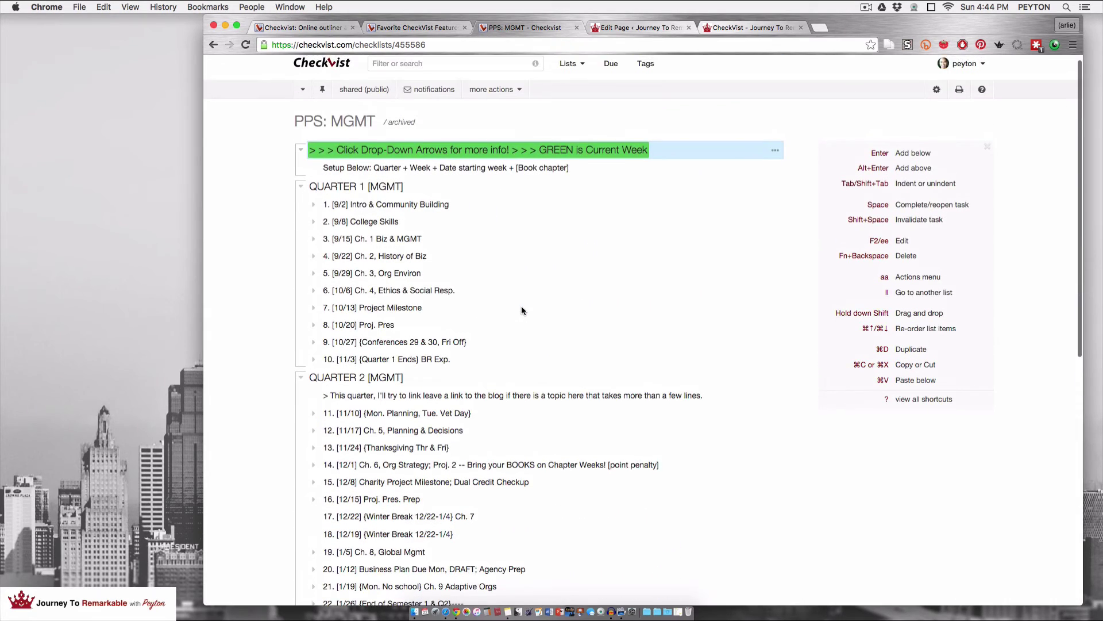
scroll(522, 310, down, 10)
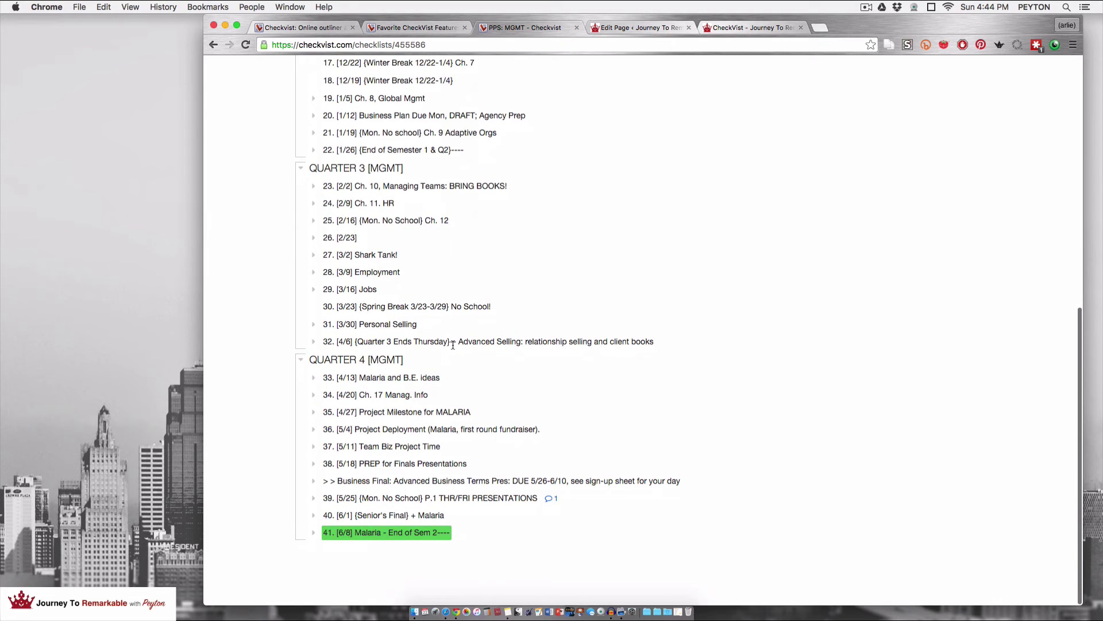
Move the "[4/13] Malaria and B.E. ideas" item in Quarter 4 one place down and back up again.
click(411, 379)
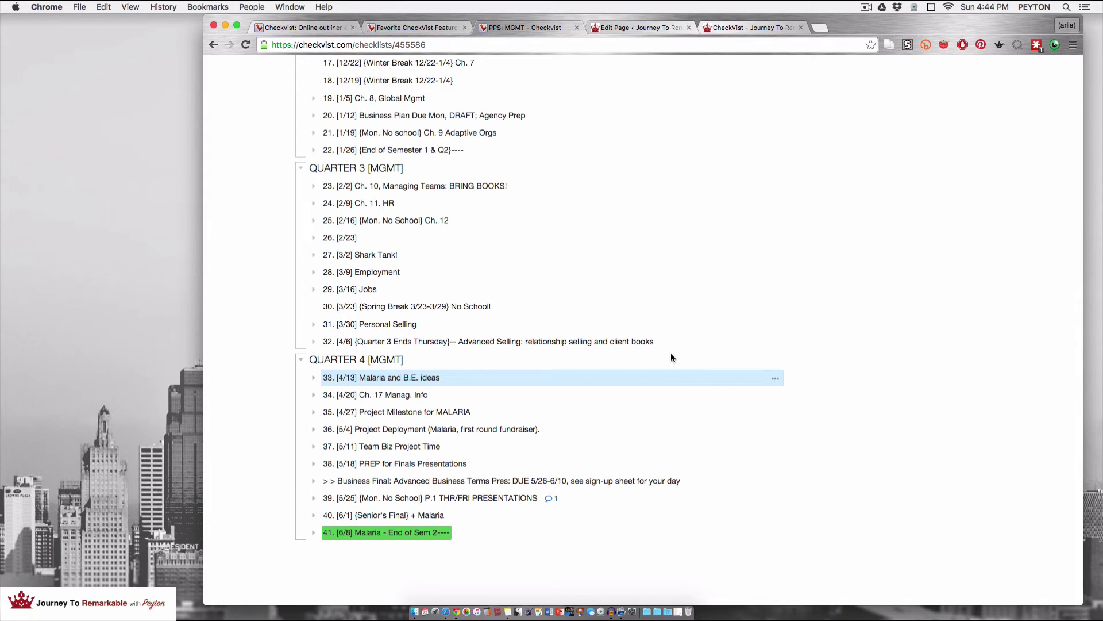
key(ctrl+Down)
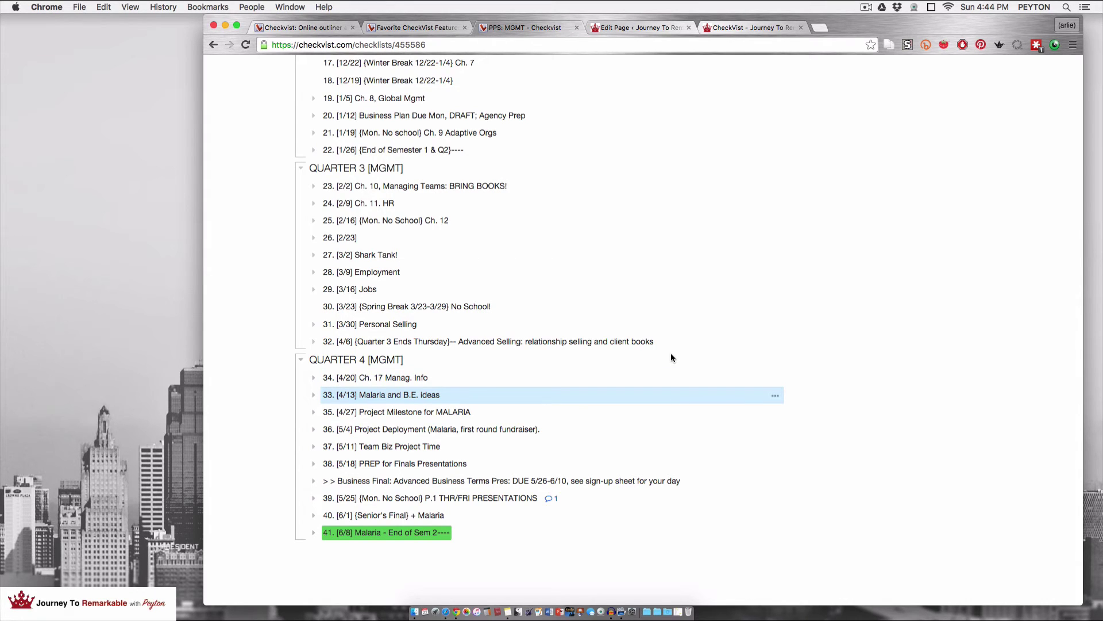
key(ctrl+Up)
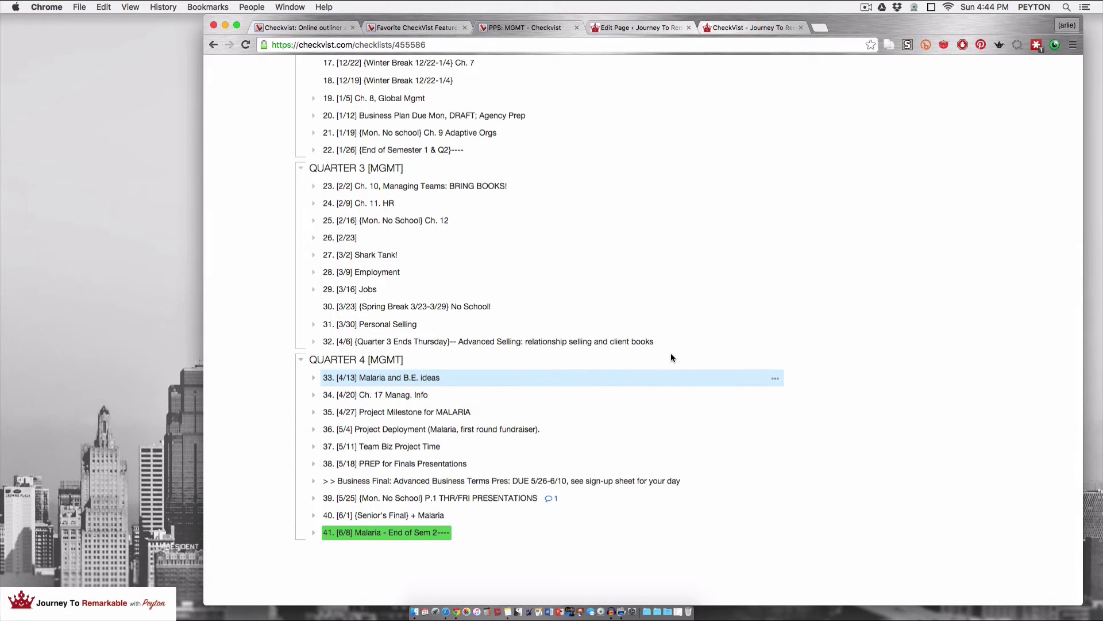
Return to the "Favorite CheckVist Features!" list and select its "Links" item.
scroll(671, 354, up, 3)
scroll(671, 357, up, 10)
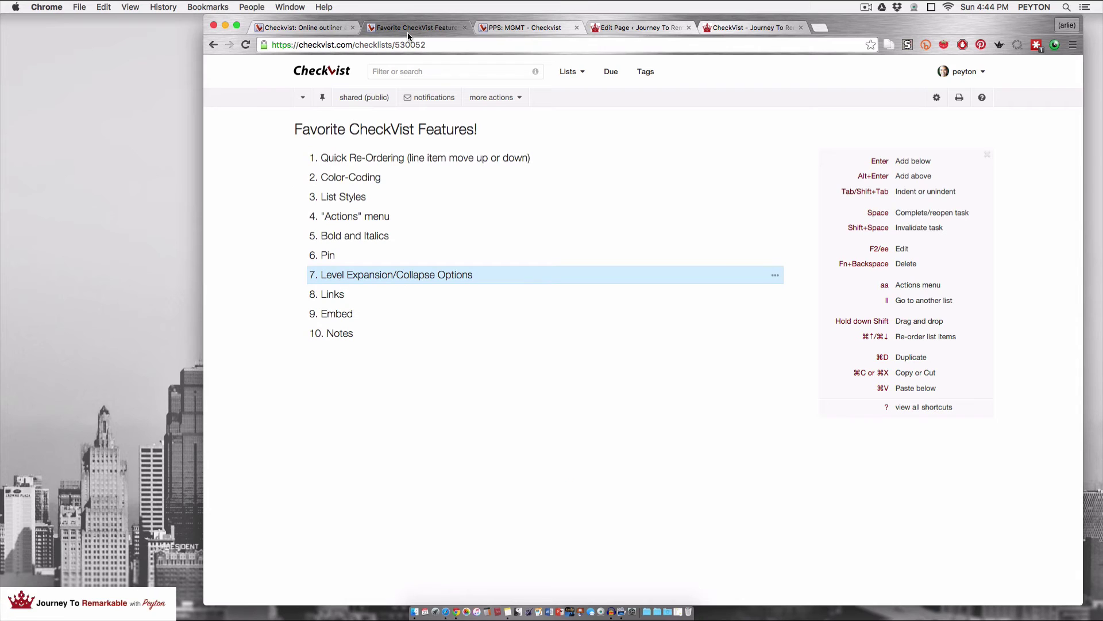
click(364, 294)
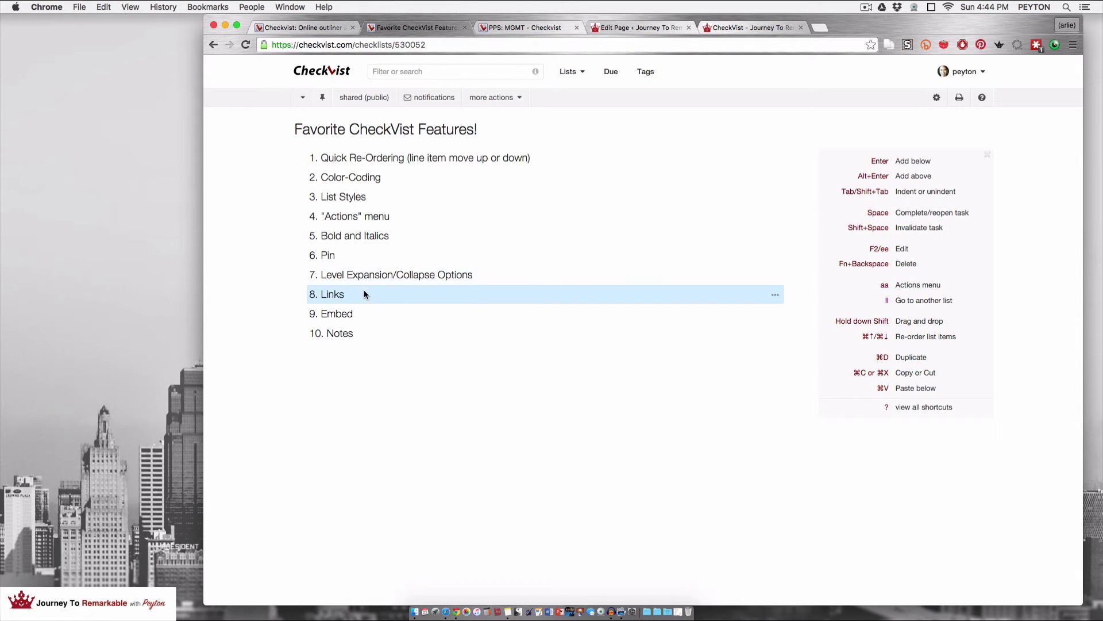
In the PPS: MGMT list, expand the "[11/10] {Mon. Planning, Tue. Vet Day}" item and its "Wed: Period 5 Boardroom Experience 1" subitem.
click(536, 27)
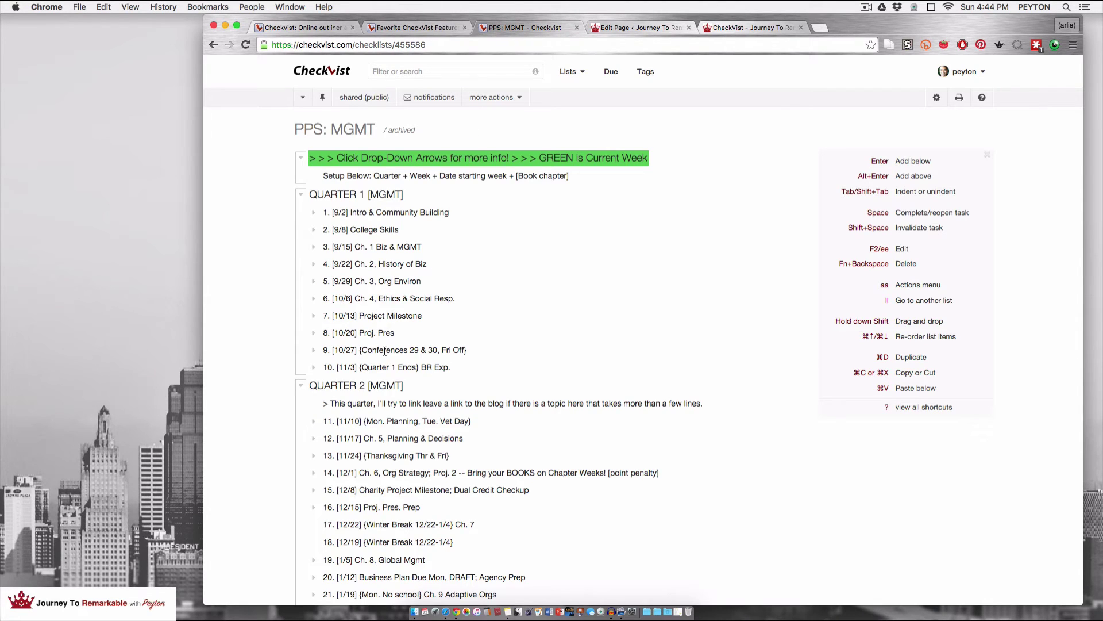
scroll(424, 353, down, 2)
click(313, 366)
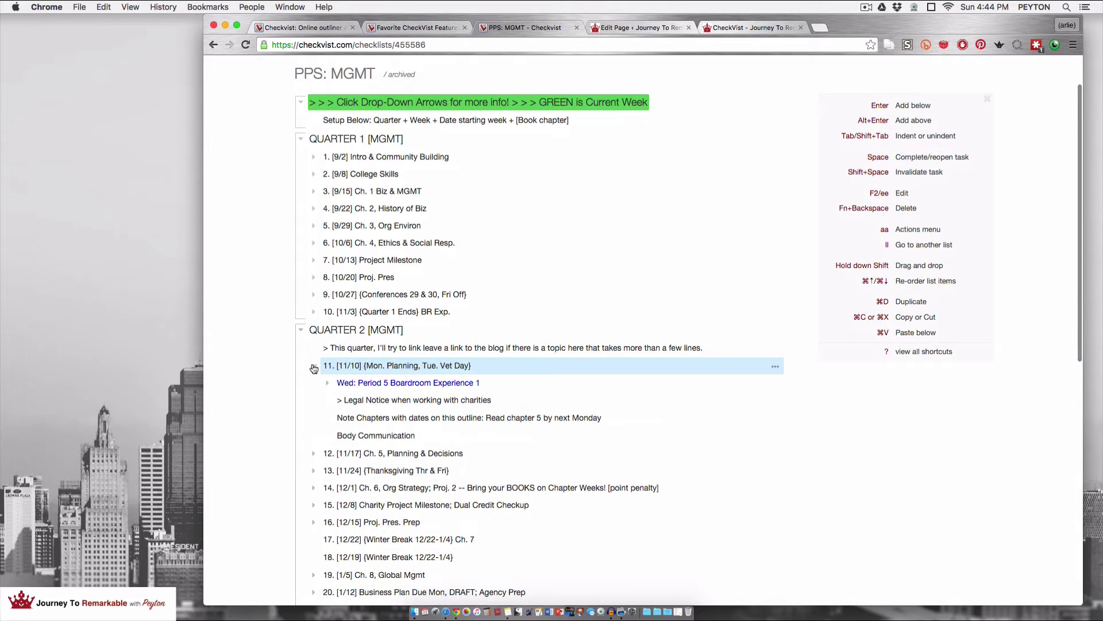
click(326, 384)
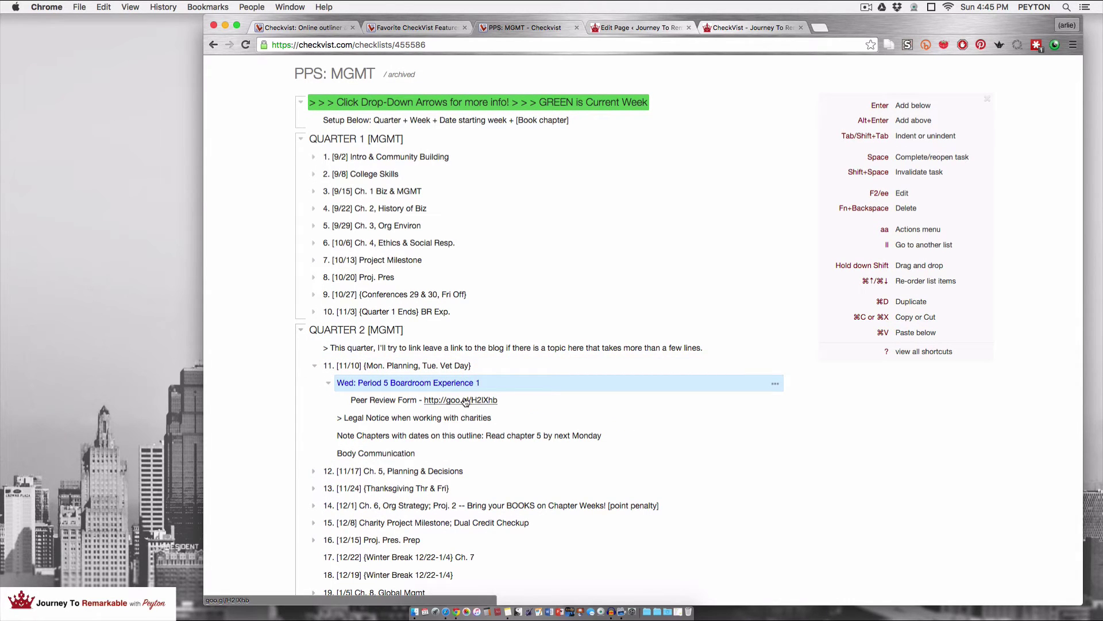
double_click(390, 400)
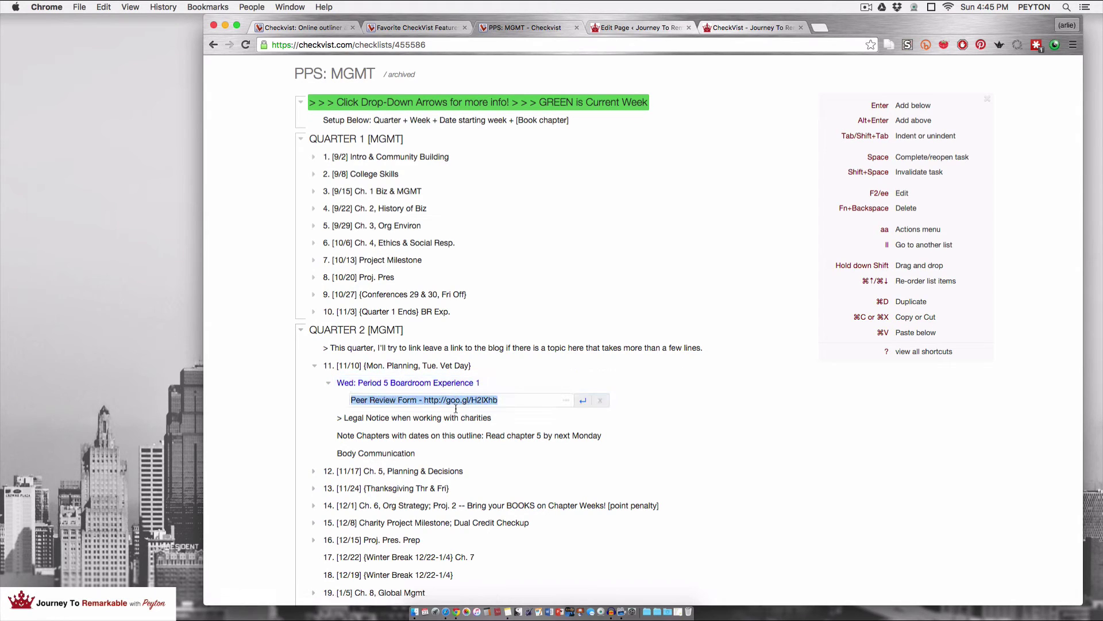
click(540, 401)
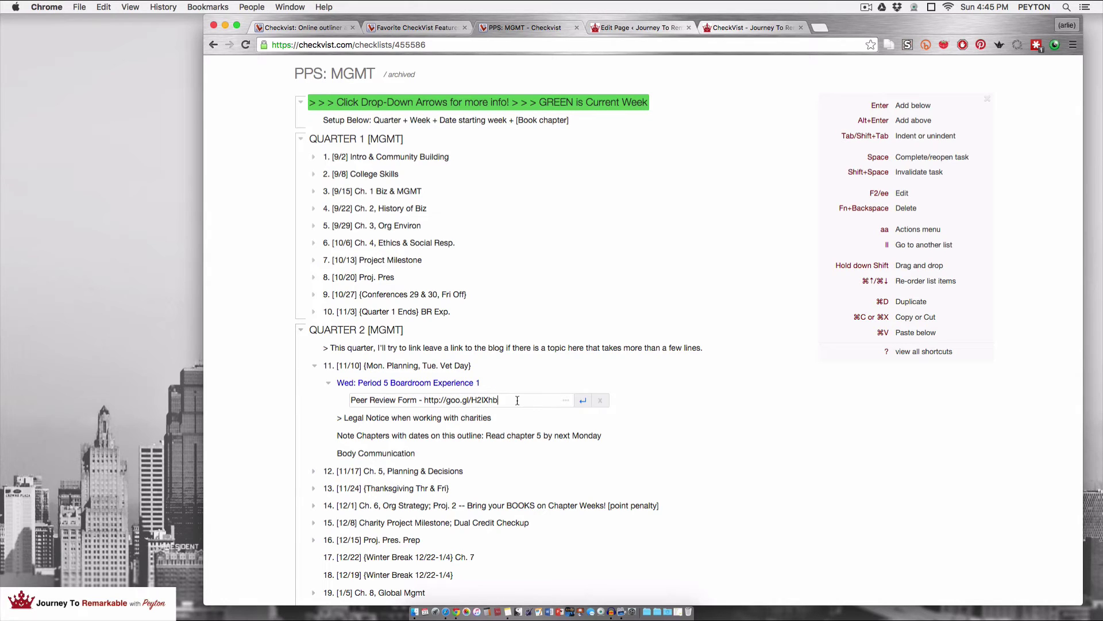
drag(500, 401, 423, 398)
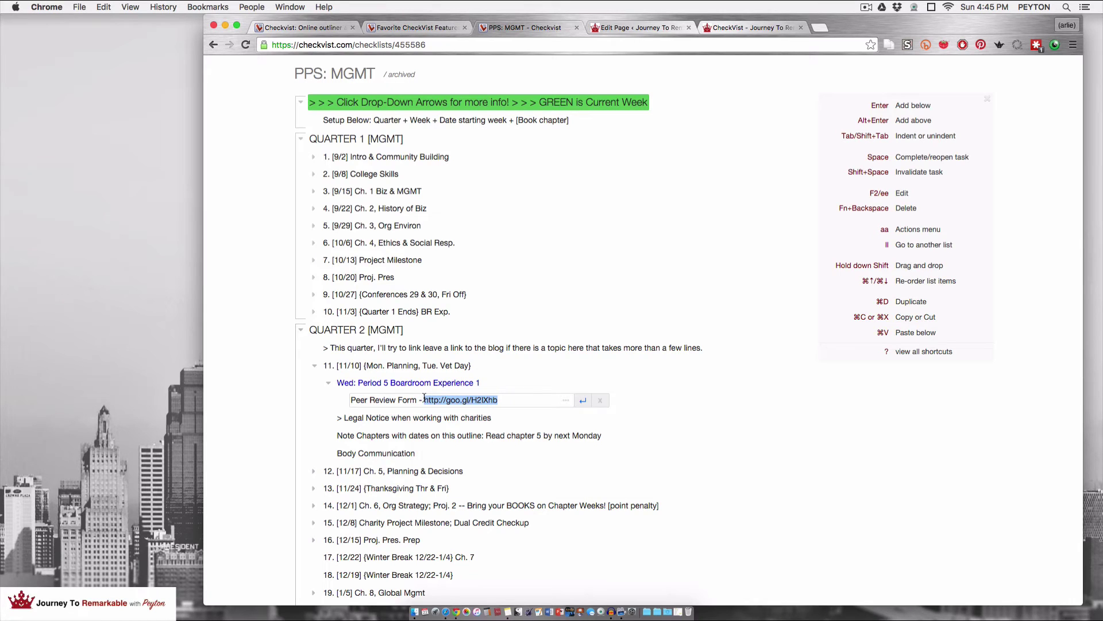
key(super+k)
key(Escape)
key(Escape)
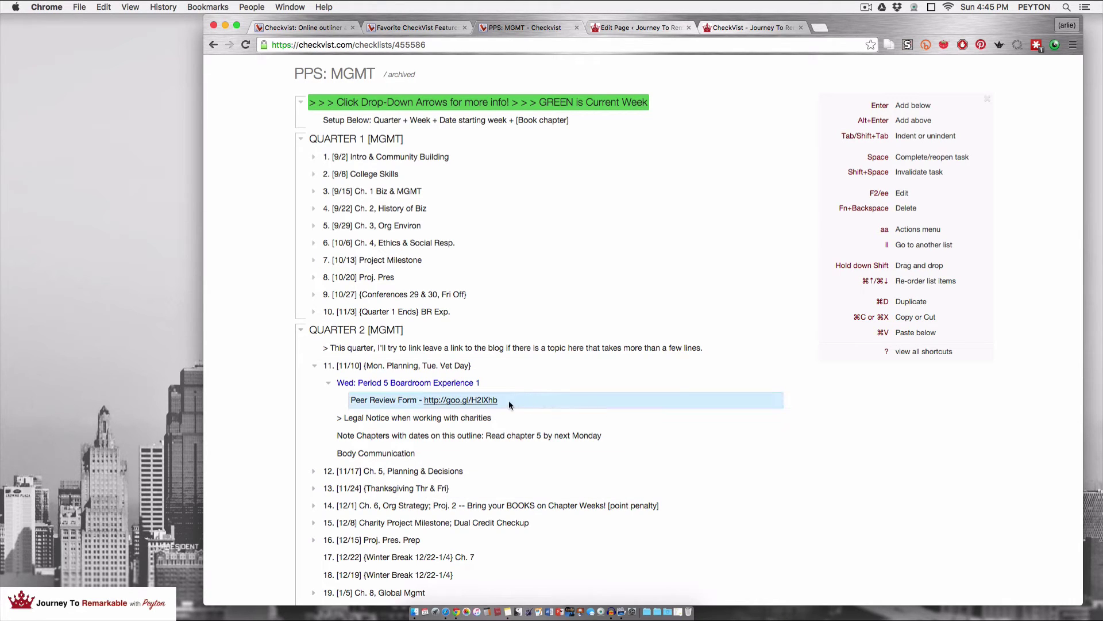
Open the Add link dialog for the word "Review" in the "Peer Review Form" item, and close it without adding a link.
click(387, 402)
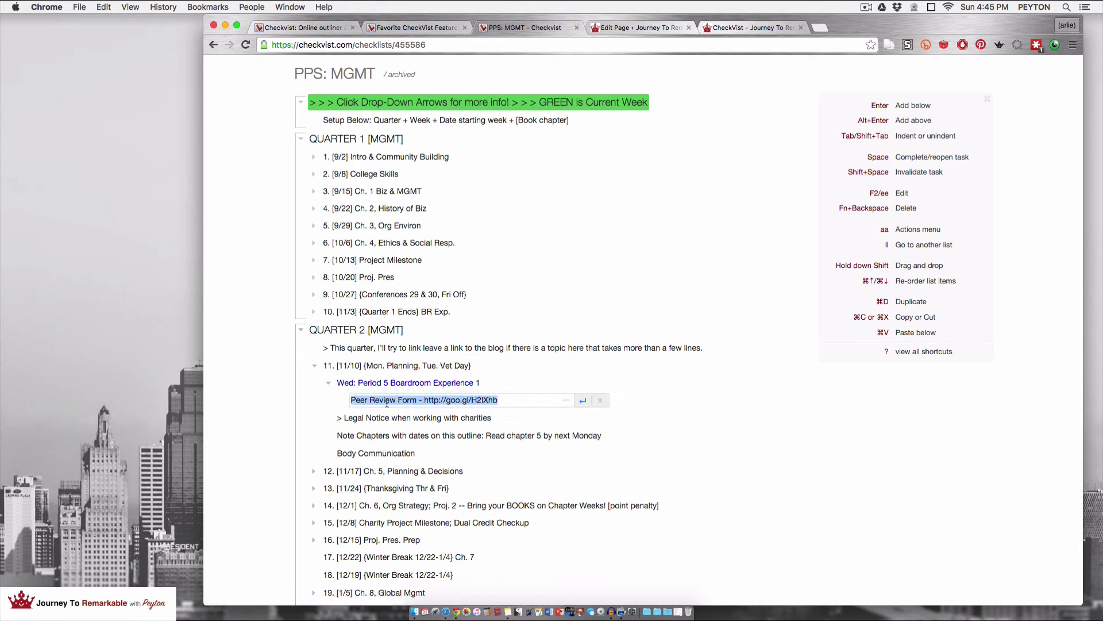
double_click(386, 403)
key(super+k)
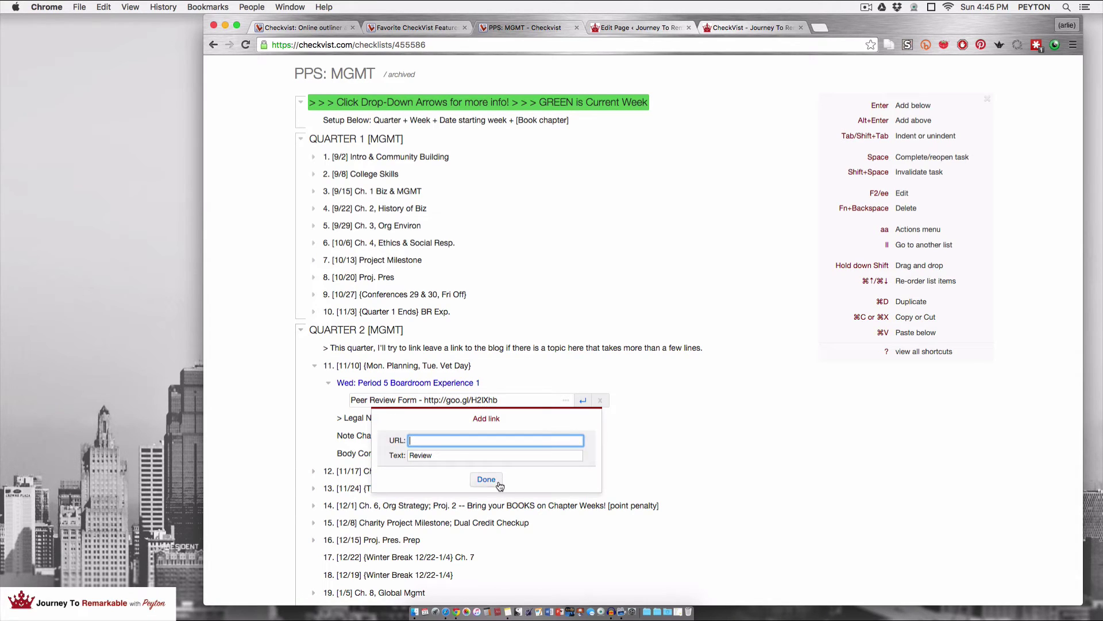
double_click(421, 456)
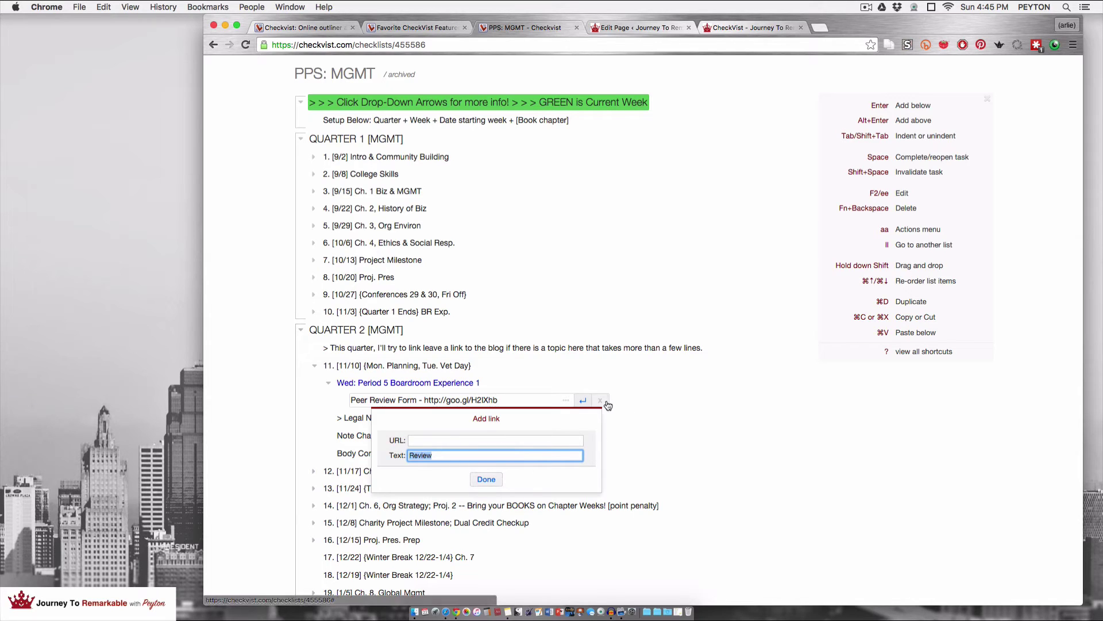
click(741, 491)
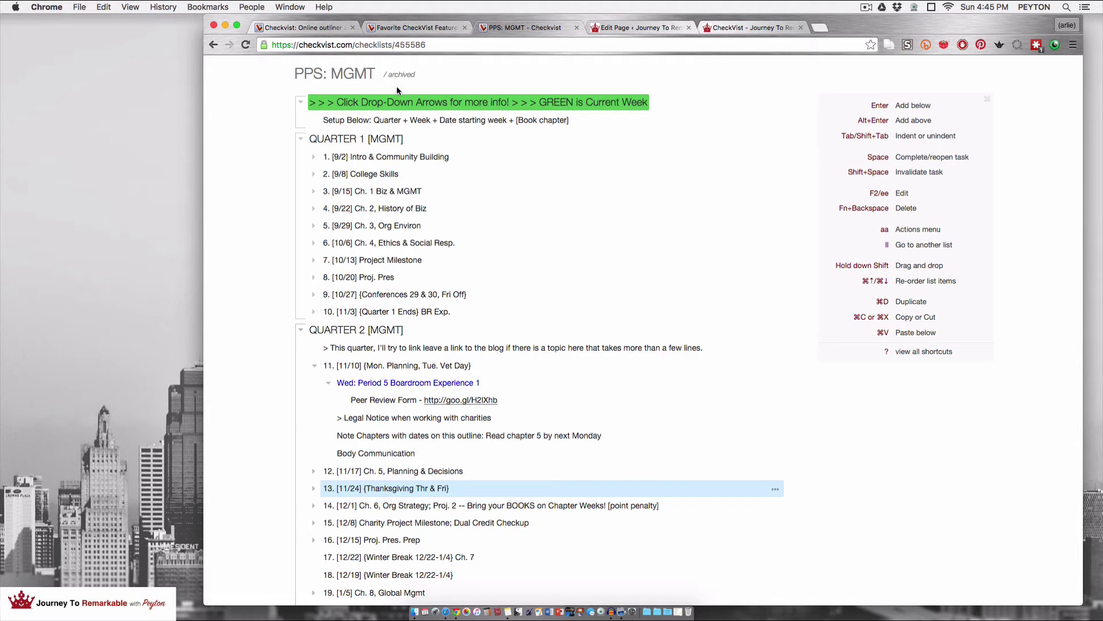
Select the "Embed" item in the "Favorite CheckVist Features!" list and open the CheckVist page's iframe code in the WordPress page editor.
click(435, 27)
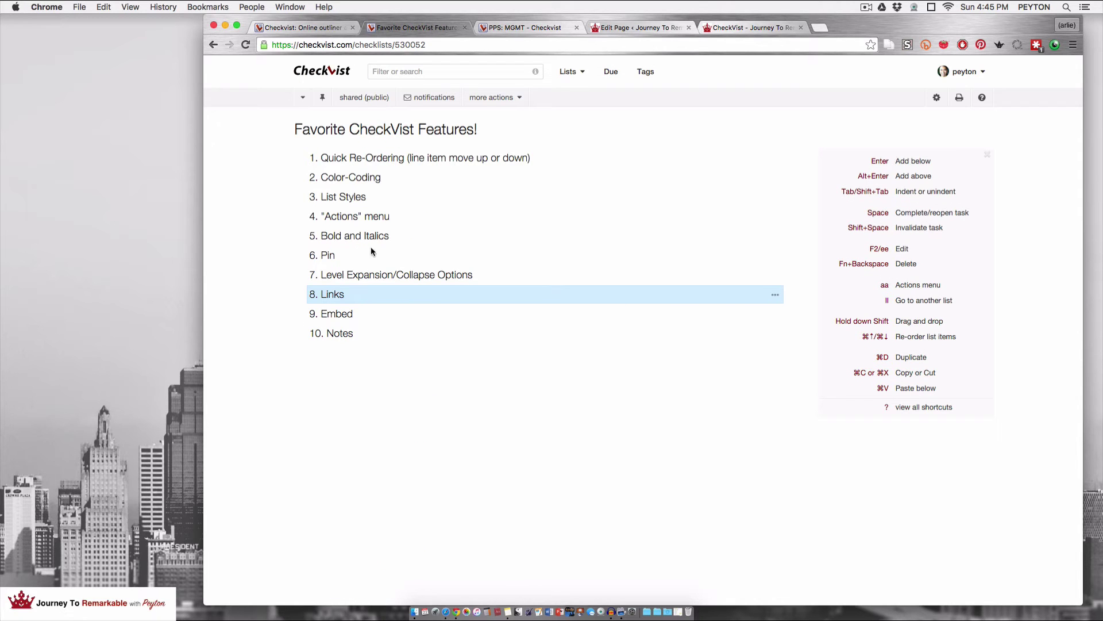
click(344, 315)
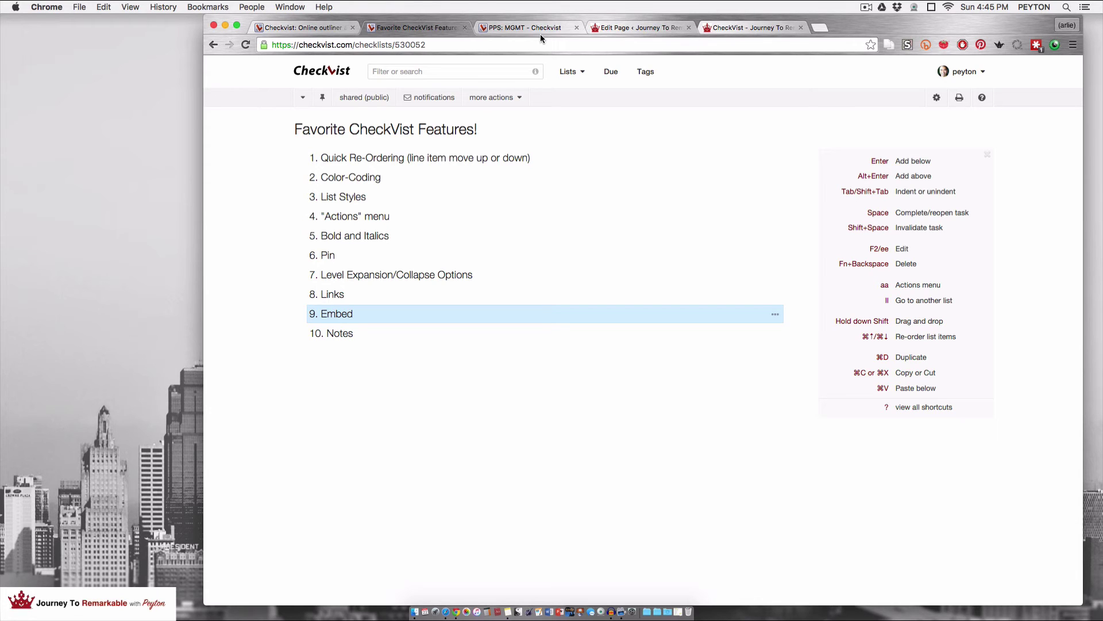
click(553, 27)
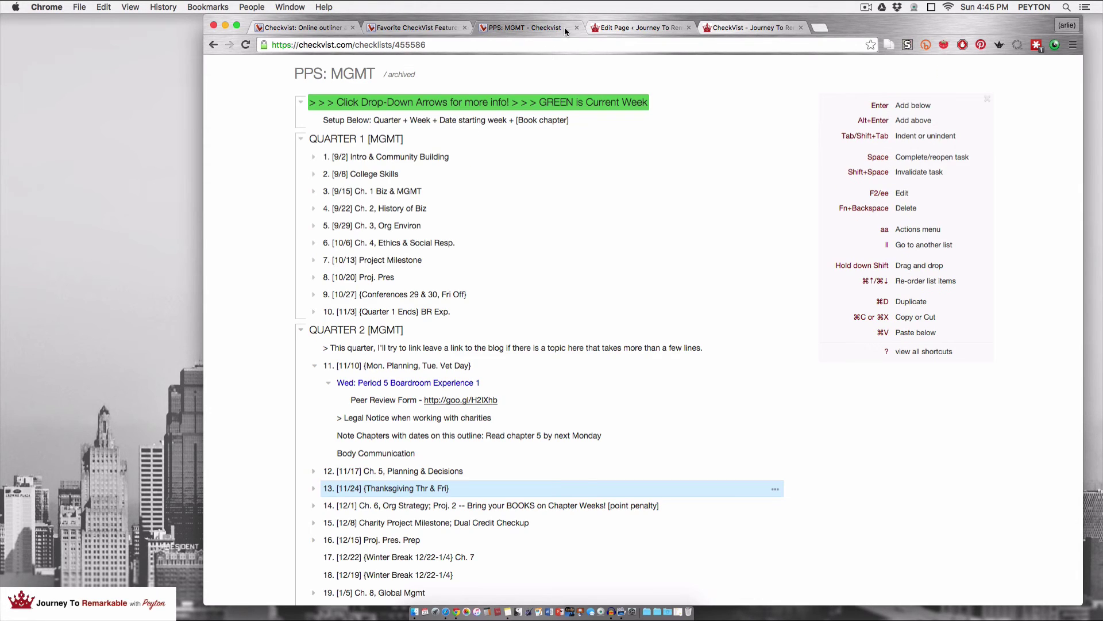
click(645, 27)
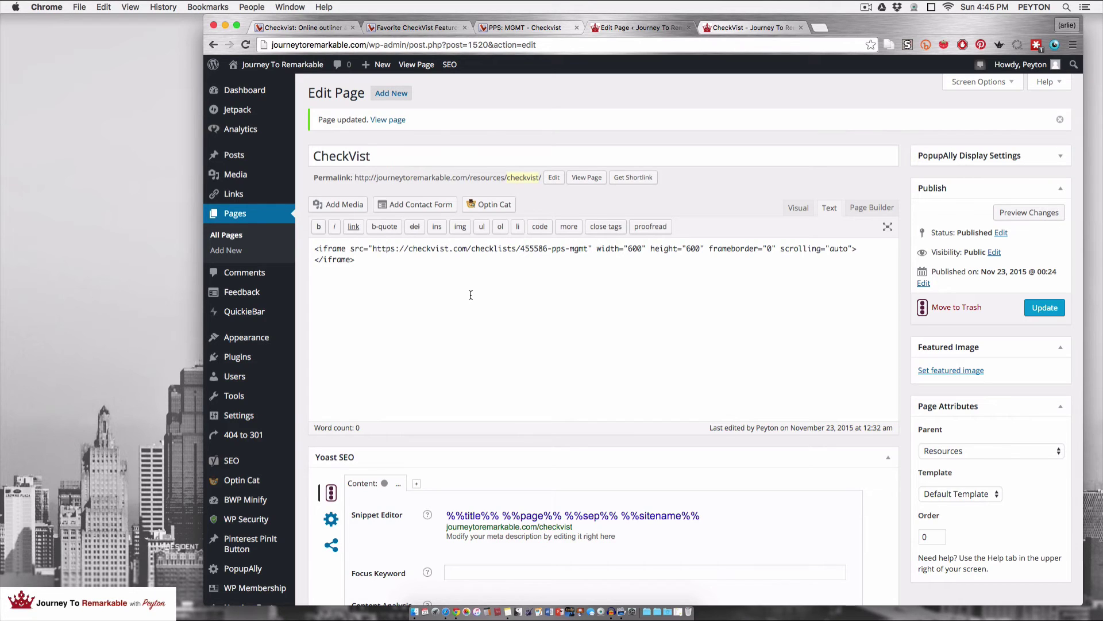
click(831, 210)
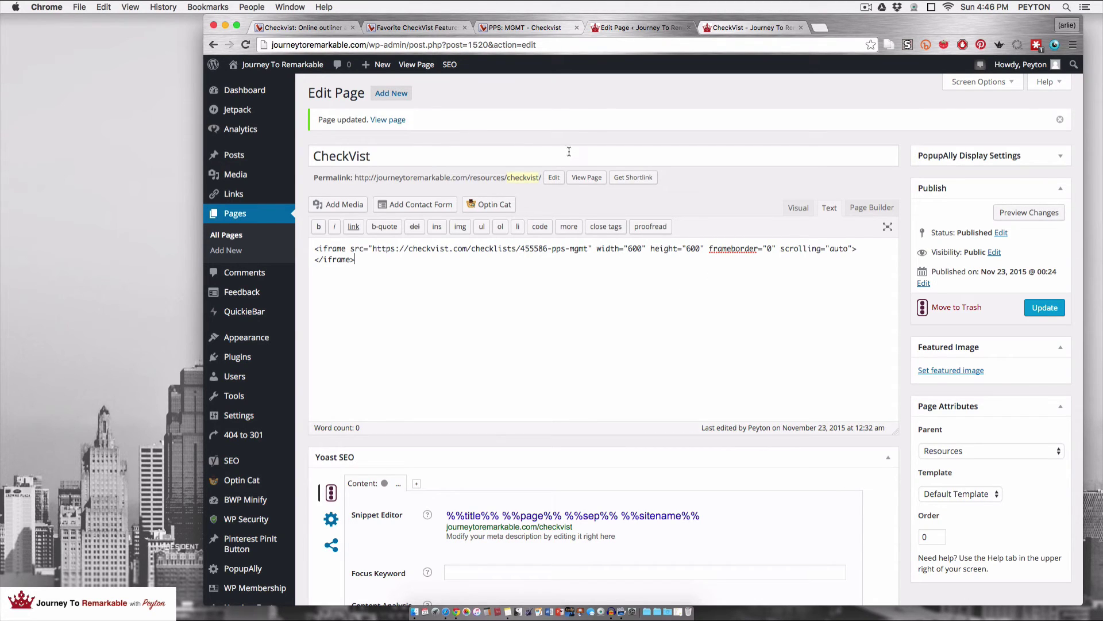
Unpublish the PPS: MGMT list through its public sharing options.
click(532, 28)
scroll(494, 235, up, 2)
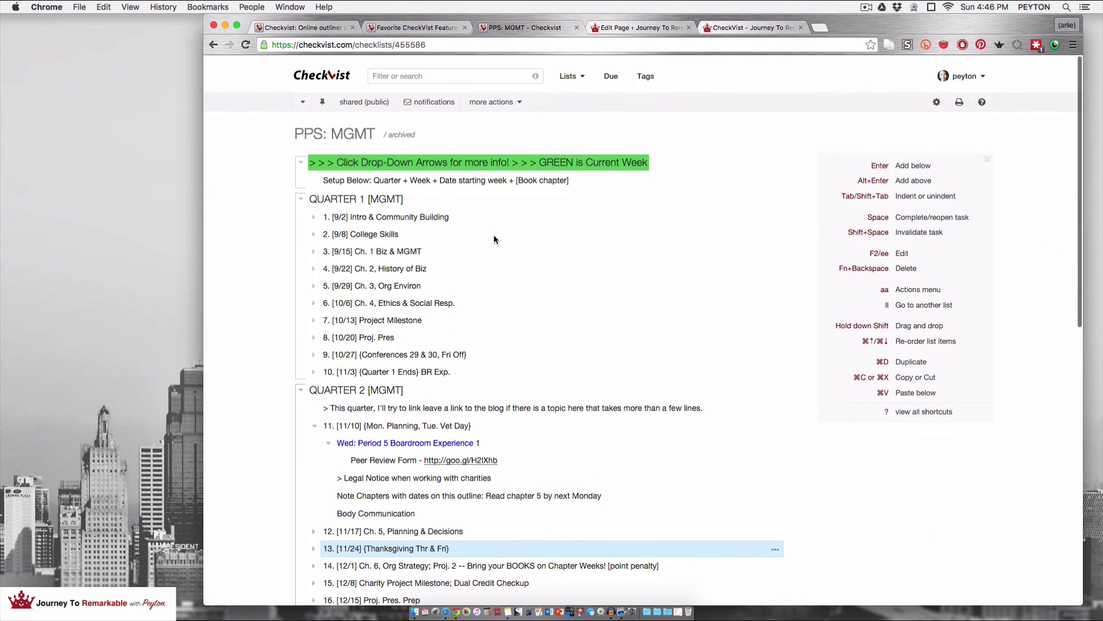
click(354, 99)
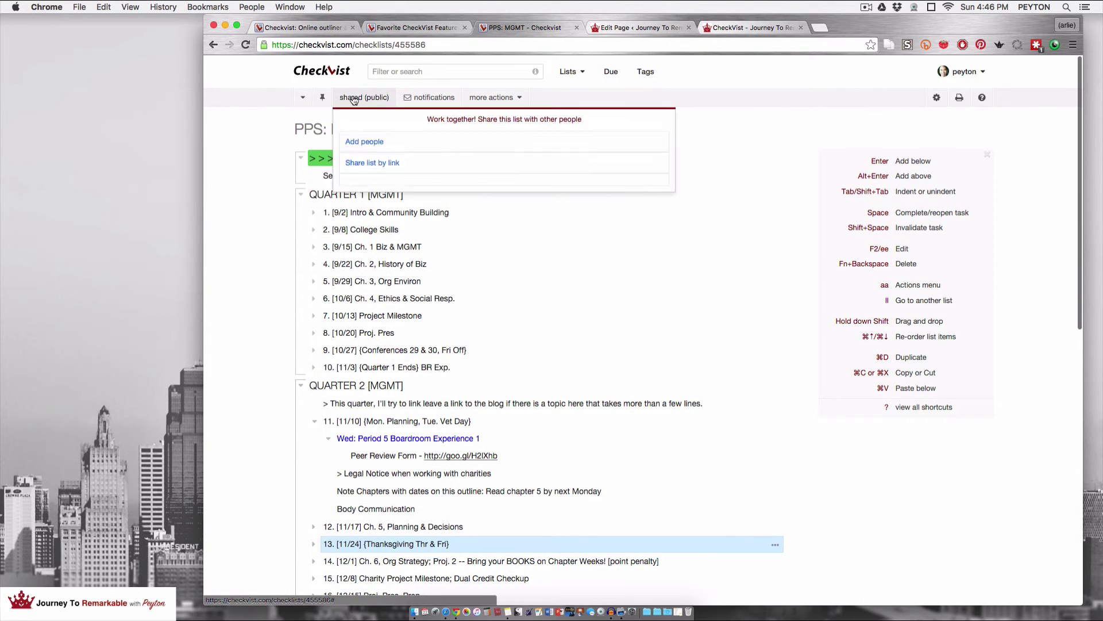
click(364, 141)
click(400, 337)
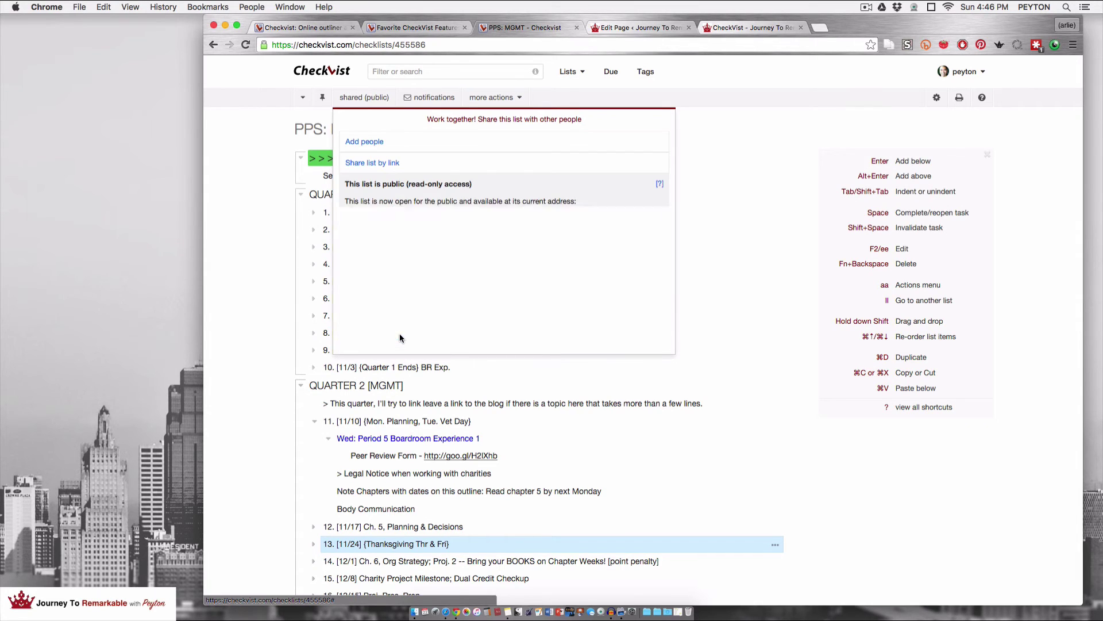
click(510, 309)
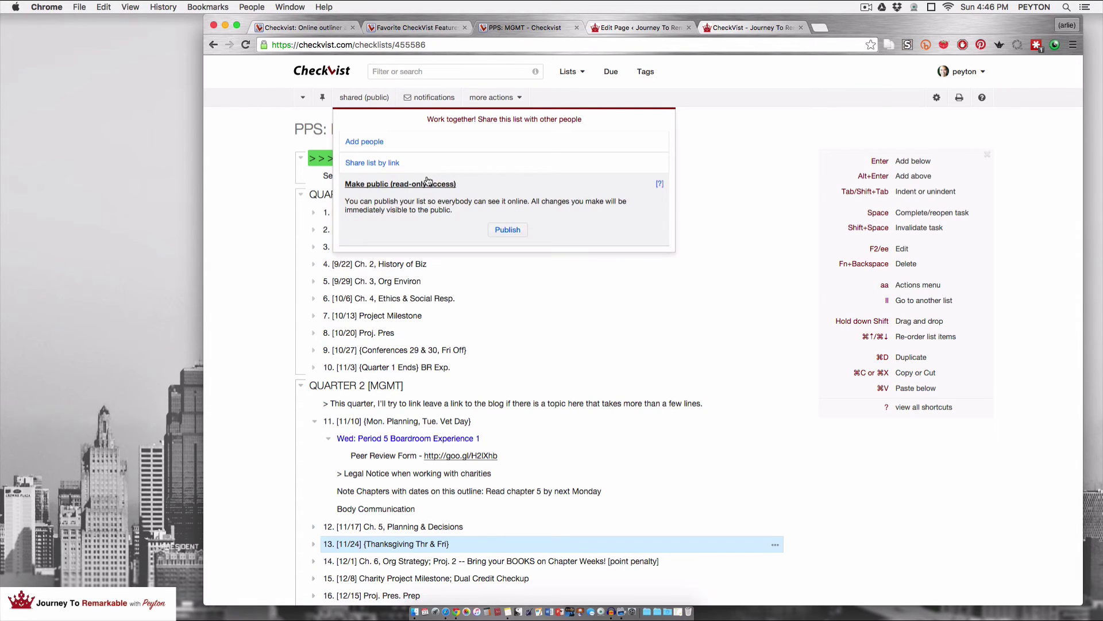
Review the sharing options of the PPS: MGMT list, publish it with read-only access and select its embed code.
click(350, 103)
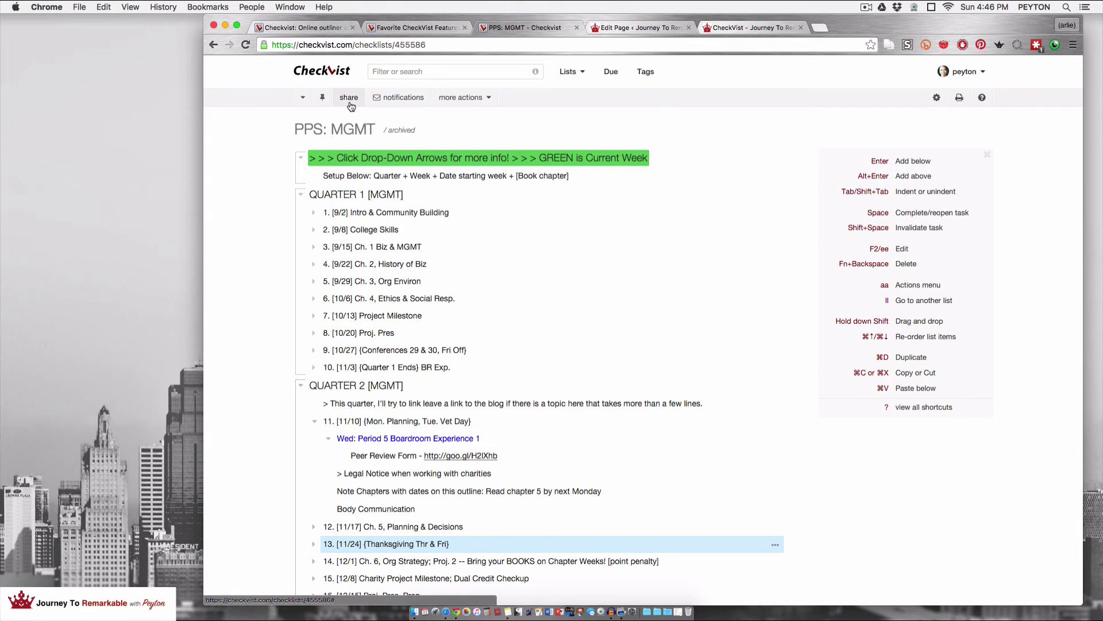
click(350, 101)
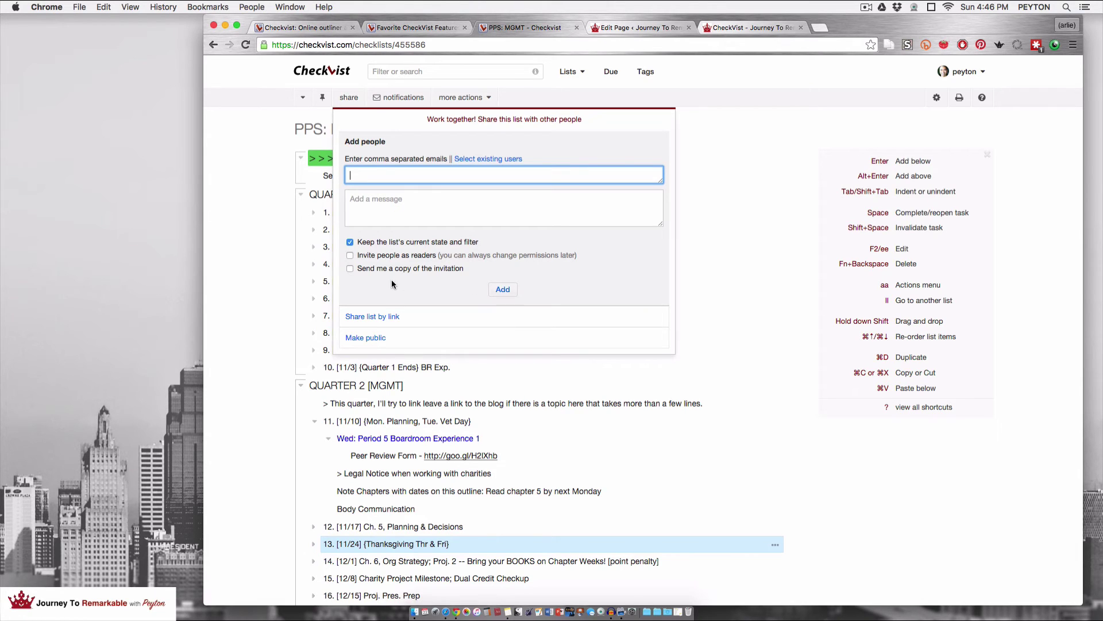
click(386, 321)
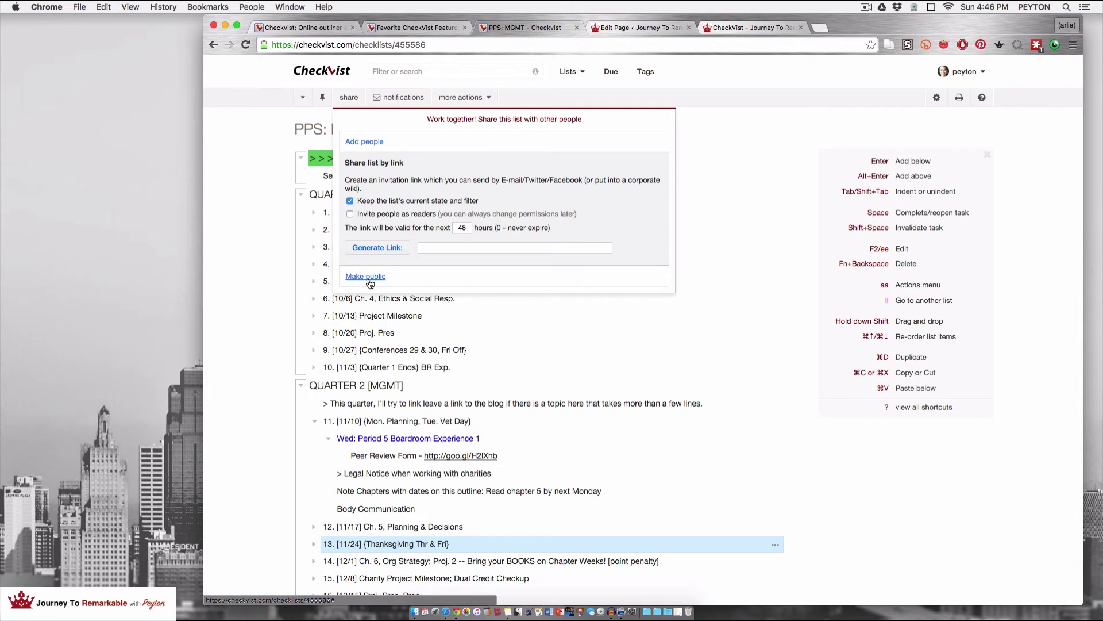
click(368, 281)
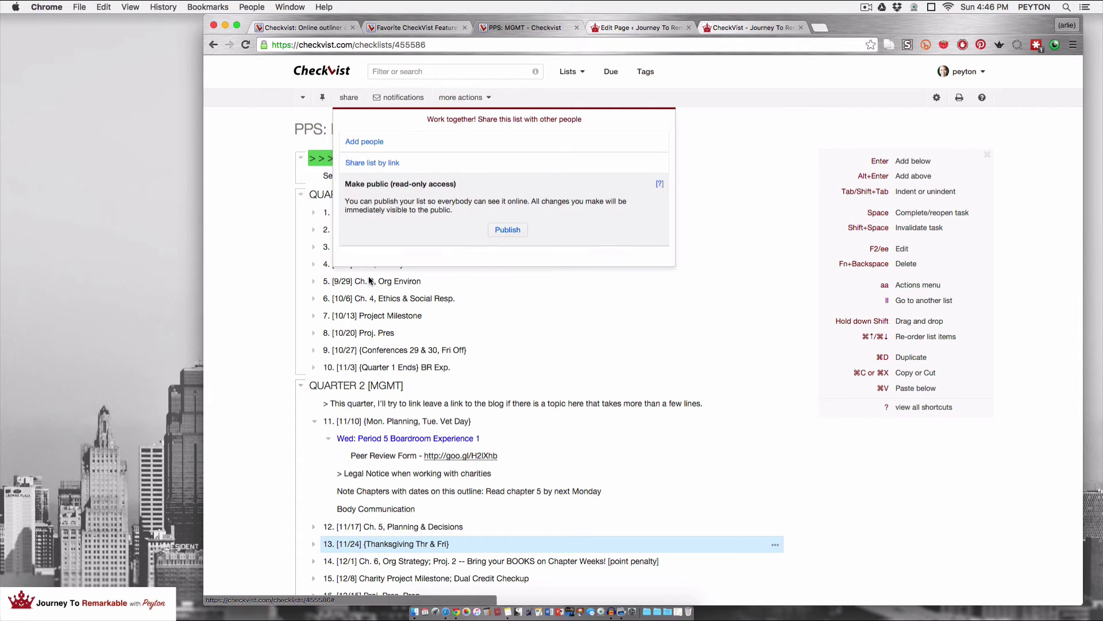
click(508, 230)
click(456, 264)
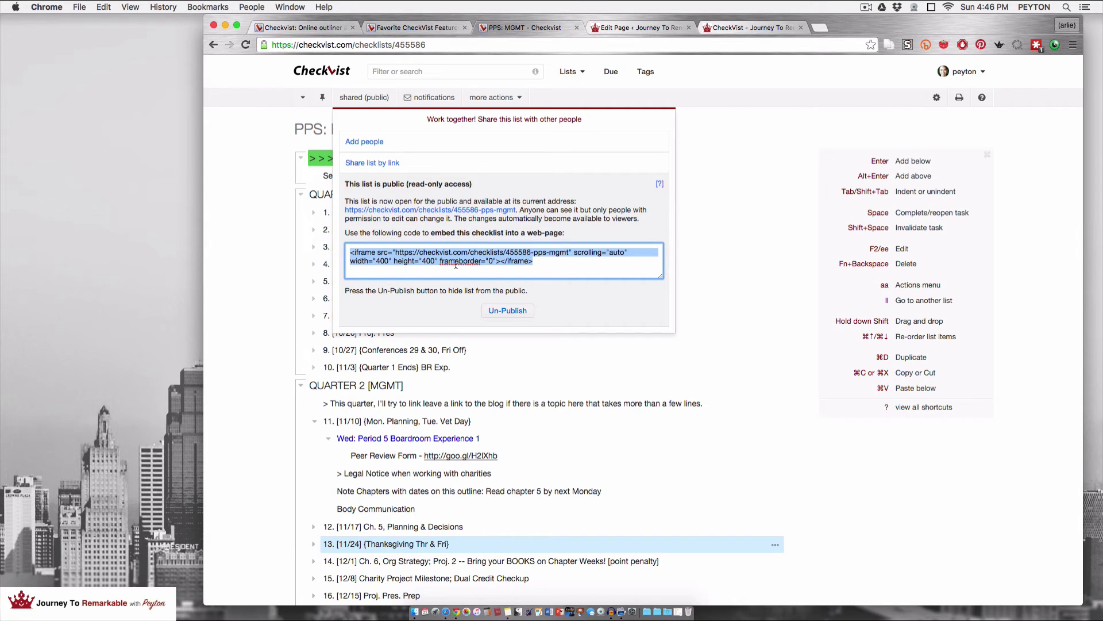
Compare the iframe code in the WordPress editor with the live CheckVist page and look through the PPS: MGMT list embedded there.
click(617, 28)
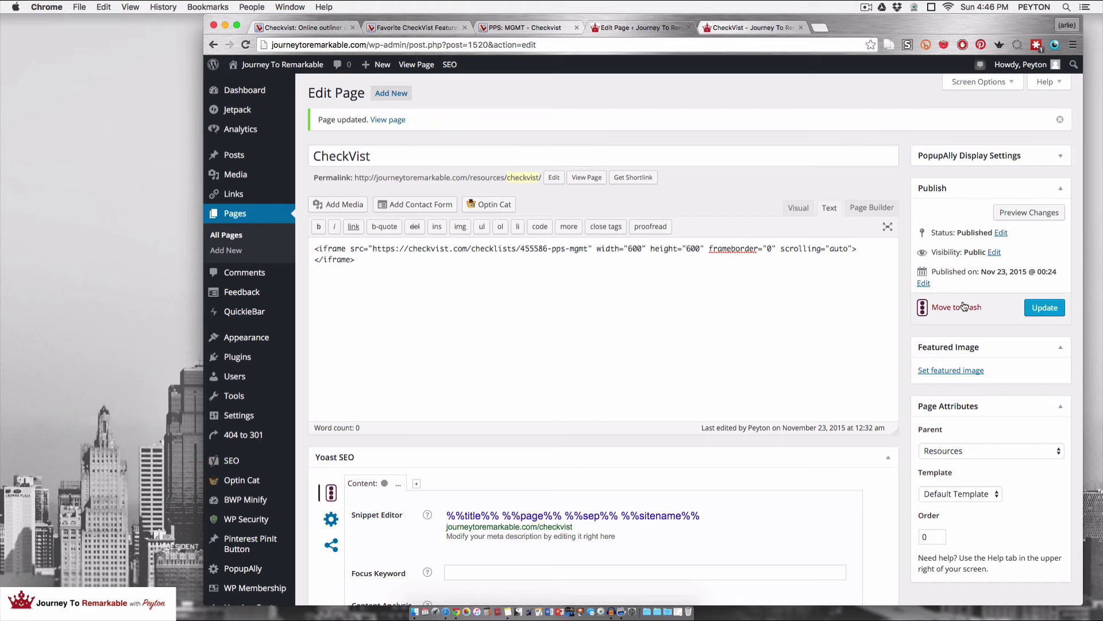
click(739, 25)
scroll(671, 322, down, 3)
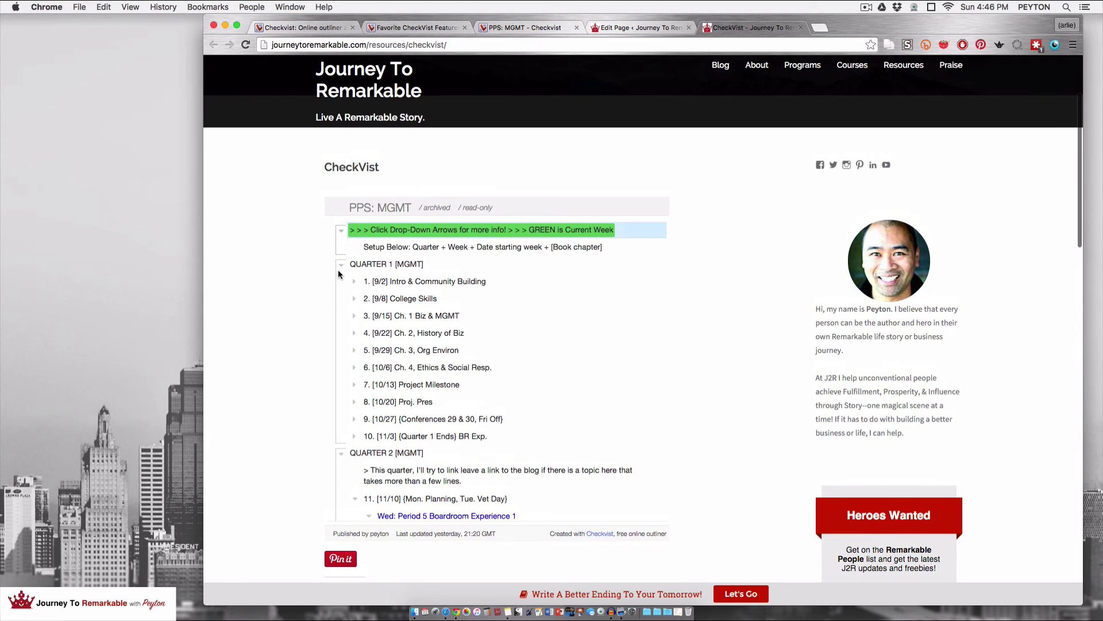
scroll(439, 423, down, 3)
scroll(439, 422, down, 15)
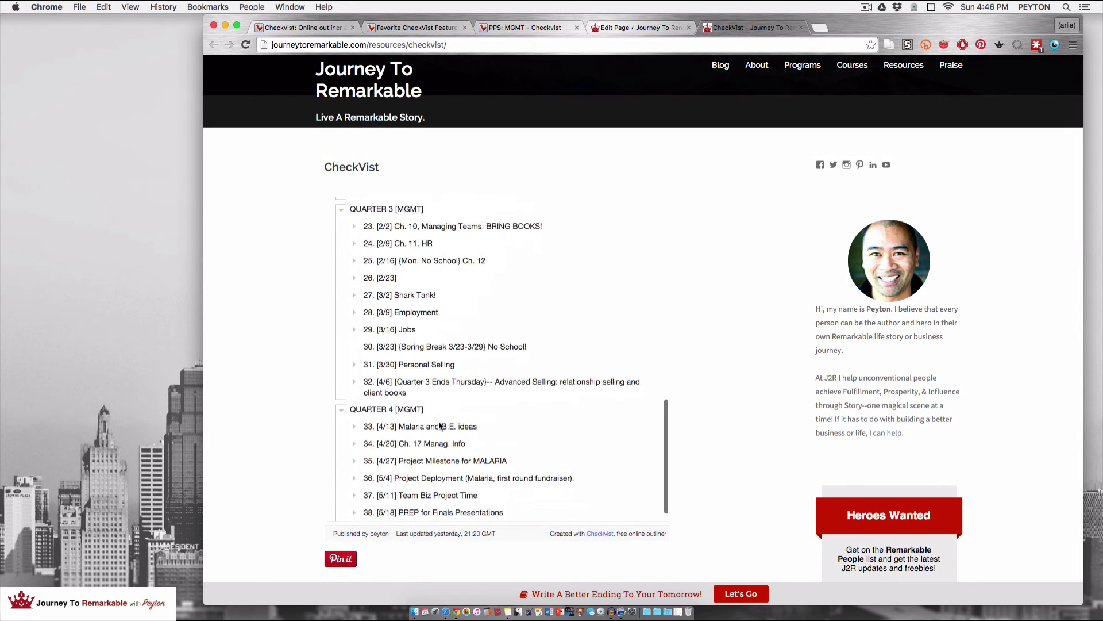
scroll(439, 425, up, 20)
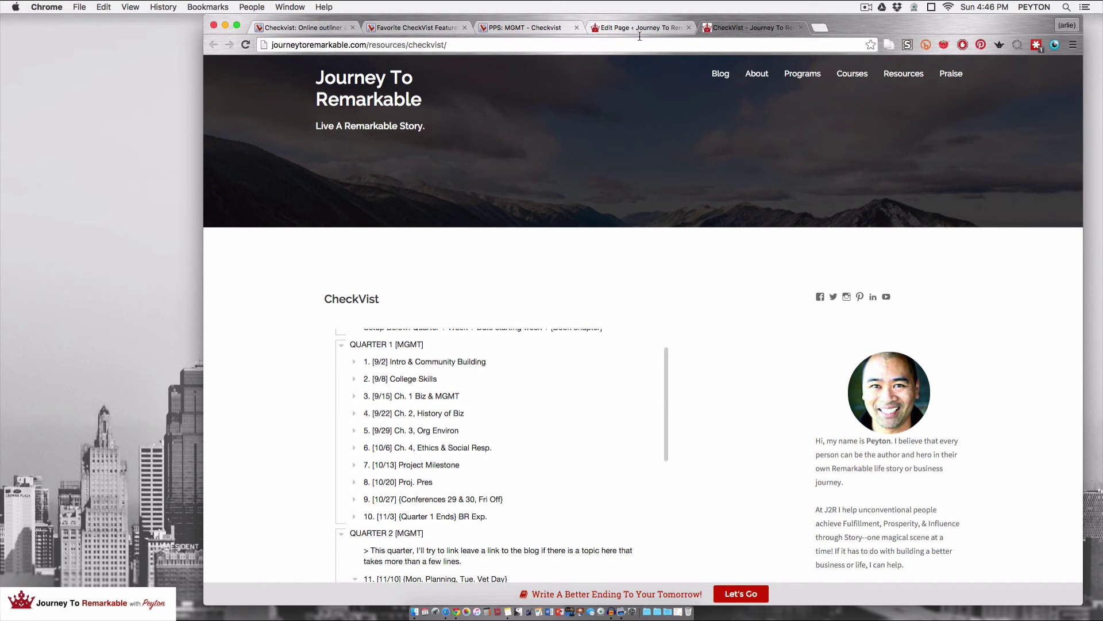
Examine the width and height values of the iframe code in the WordPress page editor.
click(638, 30)
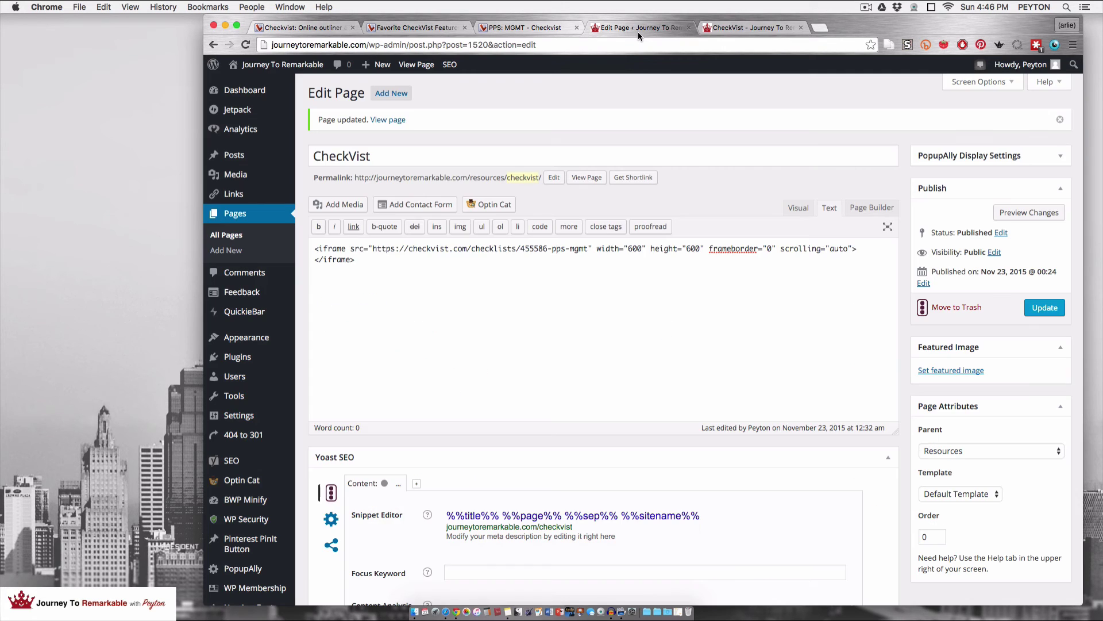
double_click(626, 254)
double_click(634, 249)
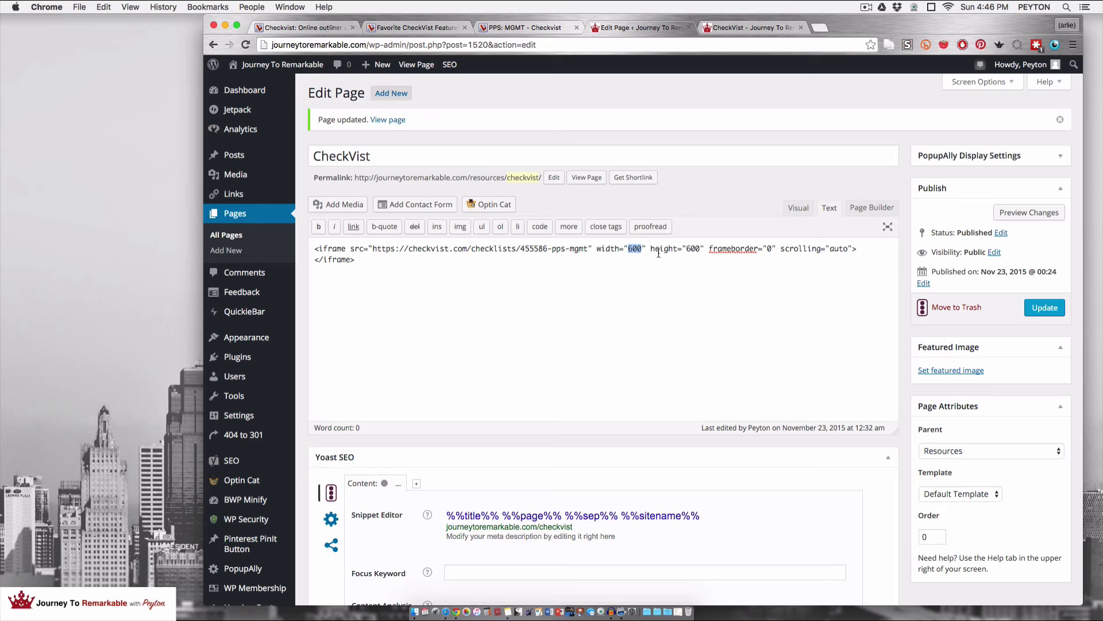
double_click(693, 250)
On the live CheckVist page, examine how the embedded list scrolls inside its frame compared with the surrounding page.
click(739, 30)
scroll(585, 433, down, 5)
scroll(737, 434, down, 3)
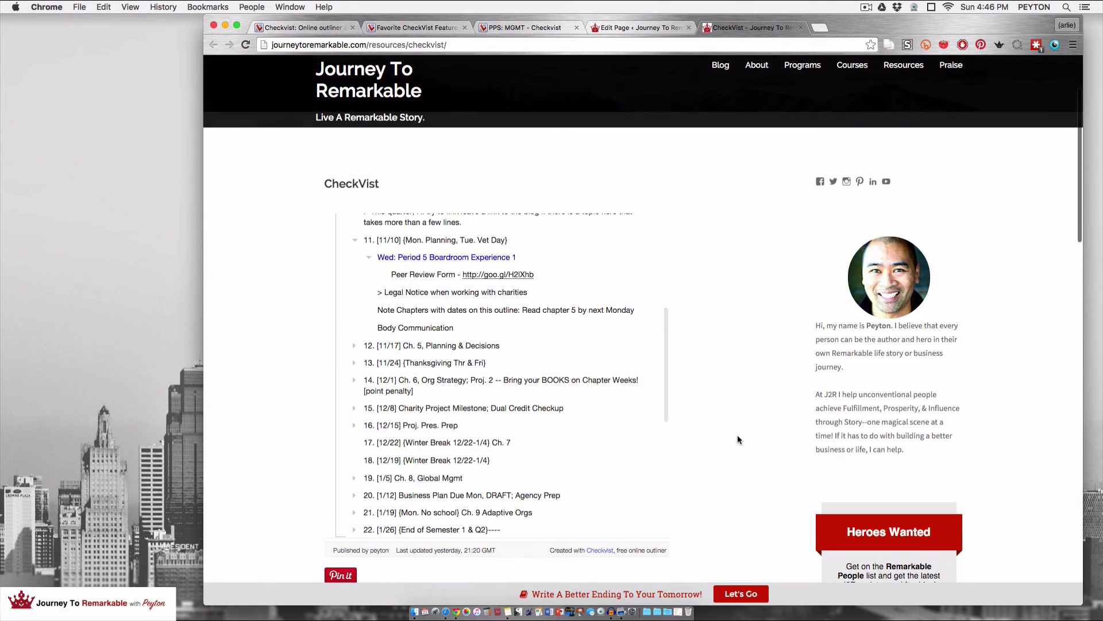
scroll(600, 386, down, 6)
scroll(599, 387, up, 10)
scroll(600, 389, down, 10)
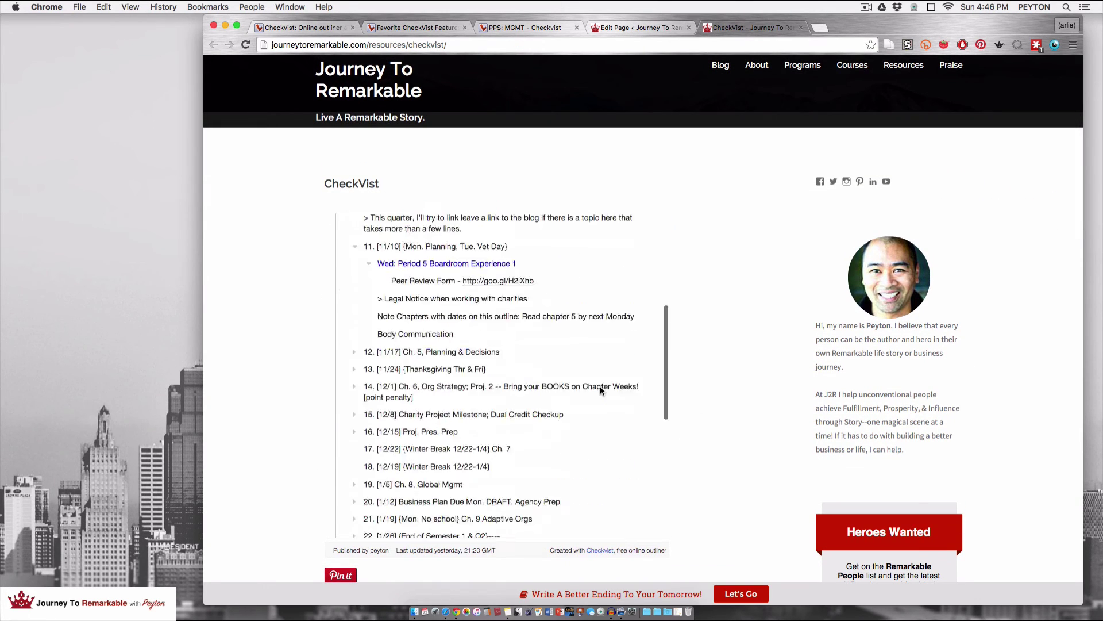
scroll(600, 385, up, 5)
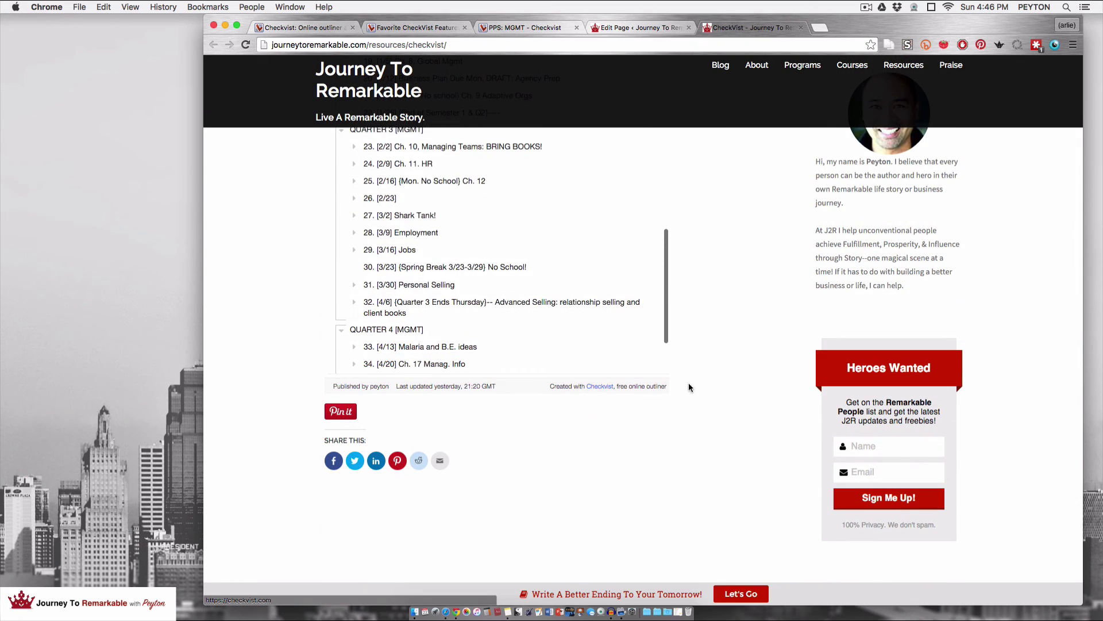
scroll(688, 381, up, 5)
scroll(635, 388, up, 3)
scroll(550, 414, up, 10)
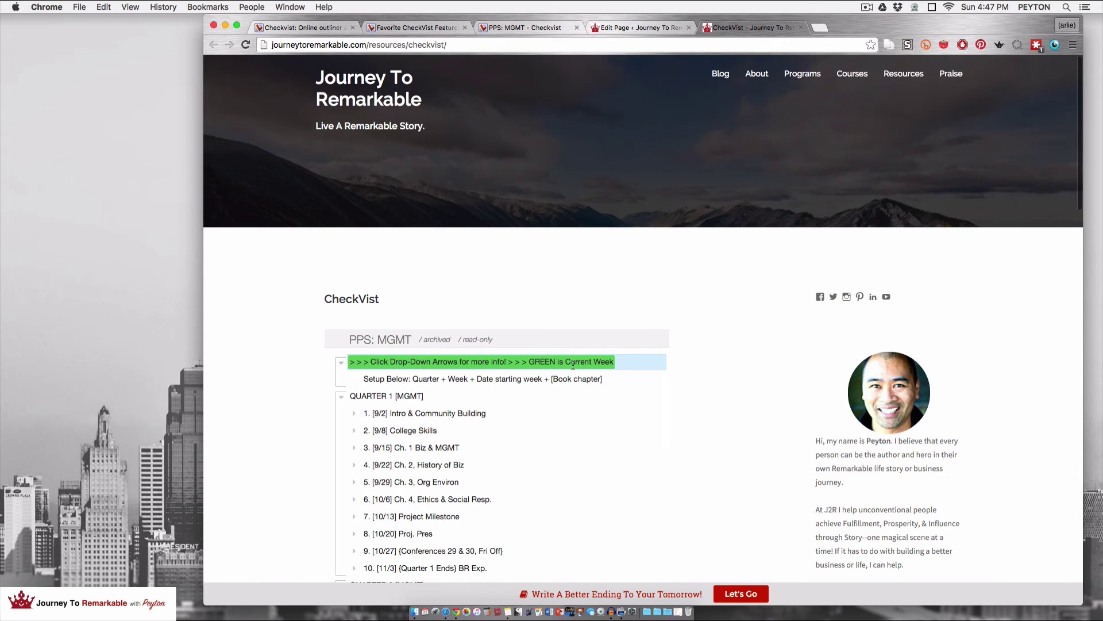
Look through the embedded list down to its last Quarter 4 item, and select the "[12/19] {Winter Break 12/22-1/4}" item in Quarter 2.
scroll(736, 389, down, 3)
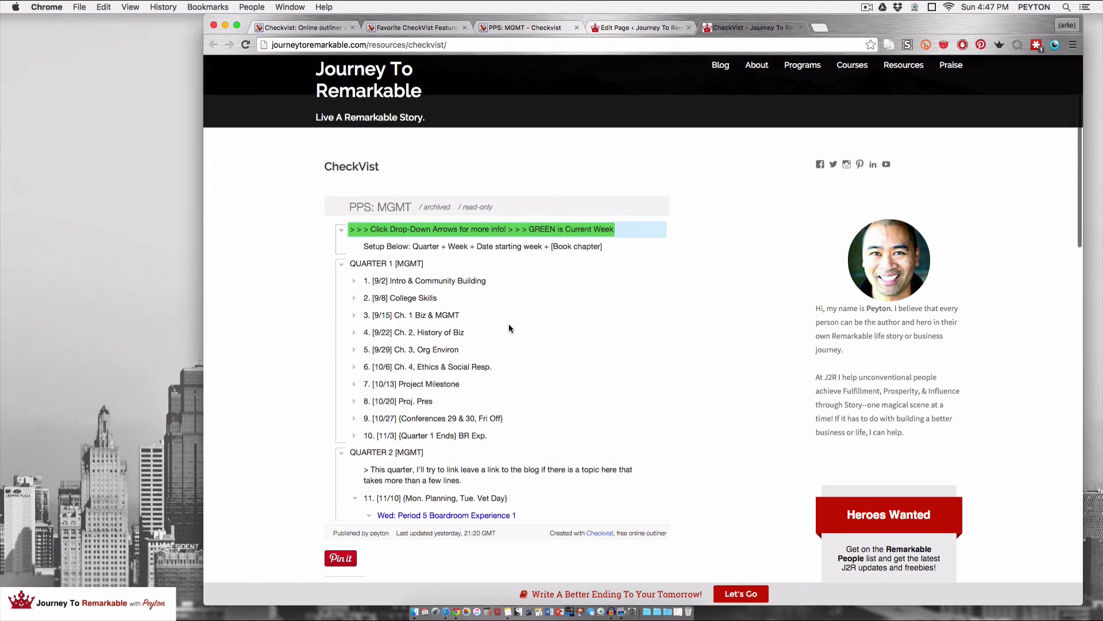
scroll(508, 323, down, 8)
scroll(509, 322, down, 10)
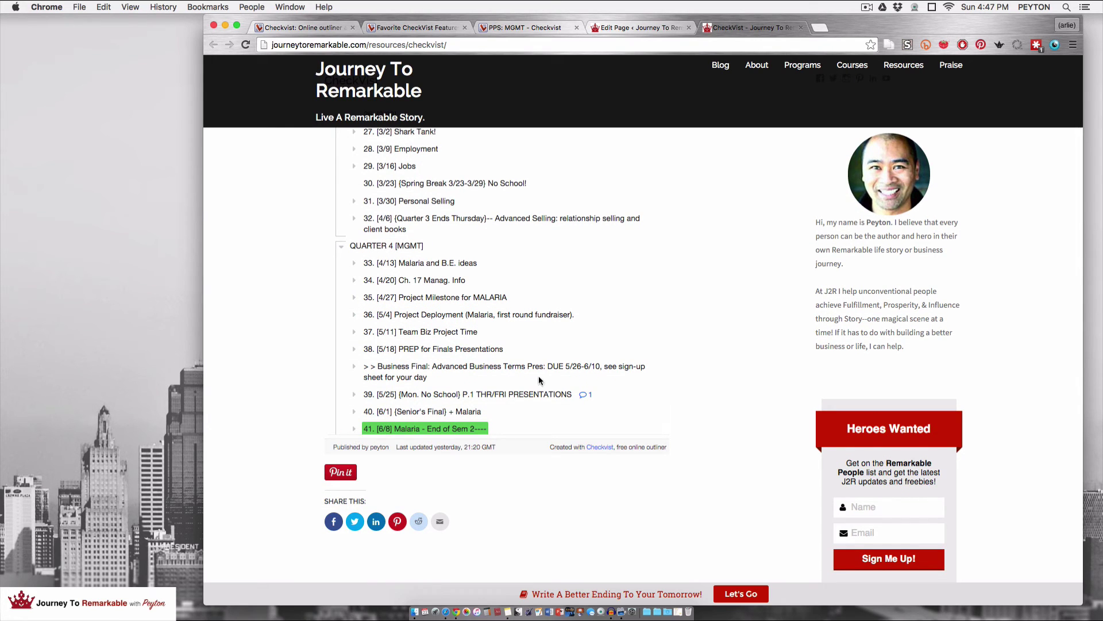
scroll(539, 380, up, 10)
click(502, 360)
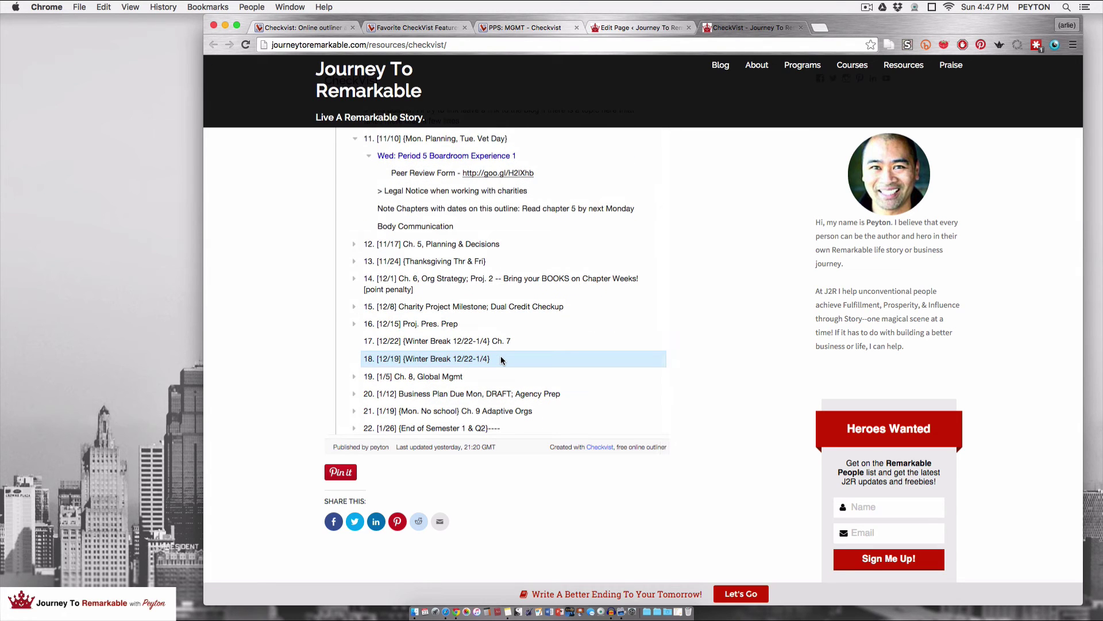
scroll(502, 359, up, 10)
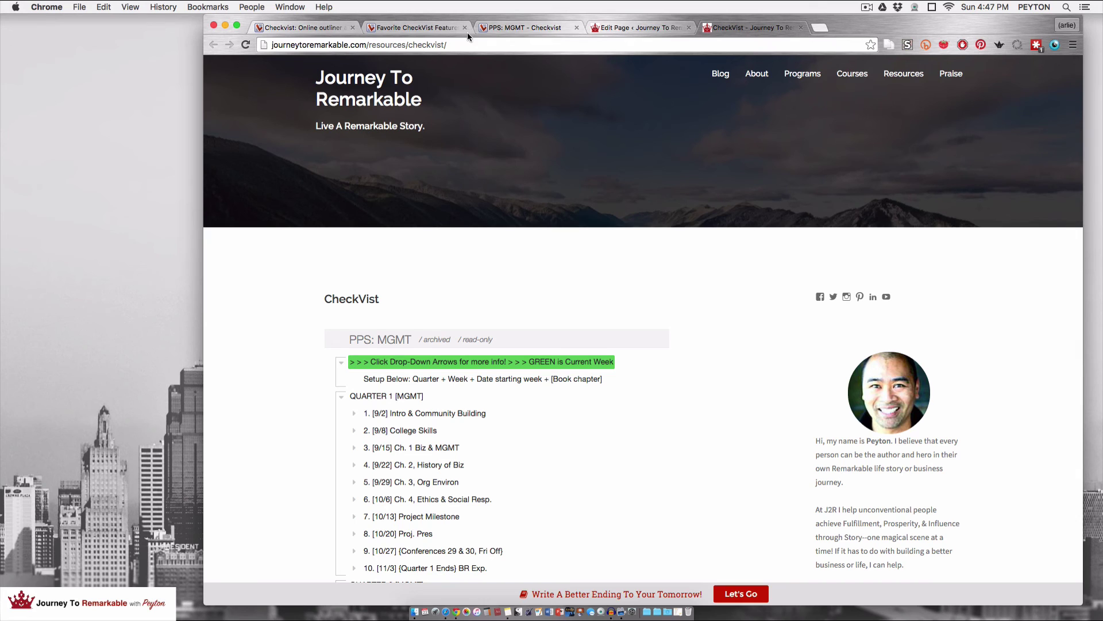
Select the "Notes" item in the "Favorite CheckVist Features!" list and return to the PPS: MGMT list.
click(398, 32)
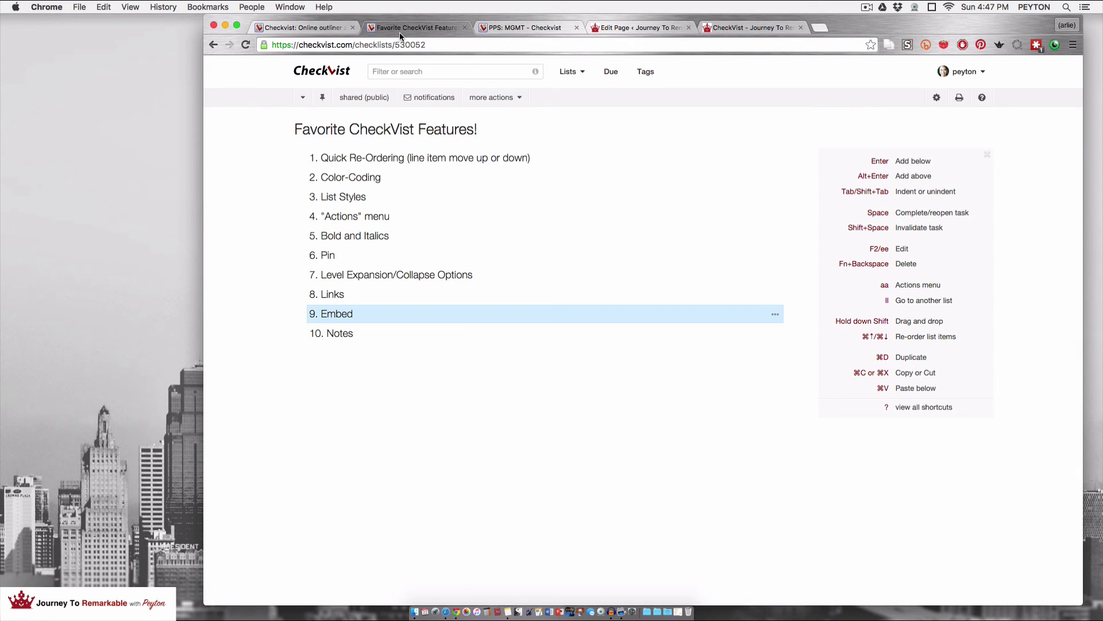
click(340, 332)
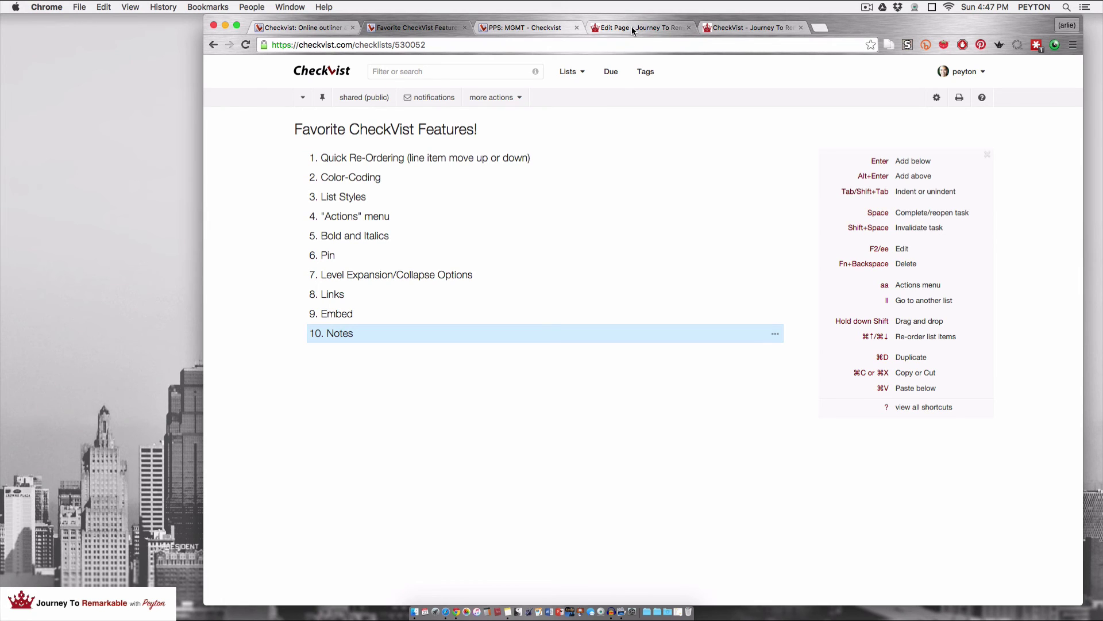
click(539, 26)
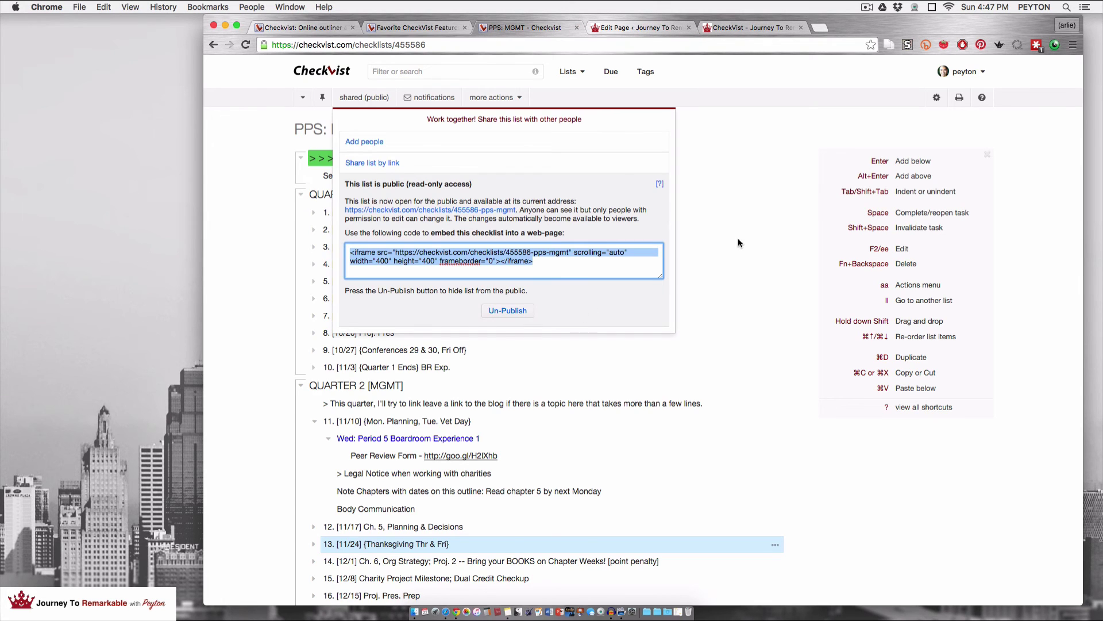
Close the sharing details and expand "2. [9/8] College Skills" in Quarter 1 and its "Assig 2" item.
click(739, 242)
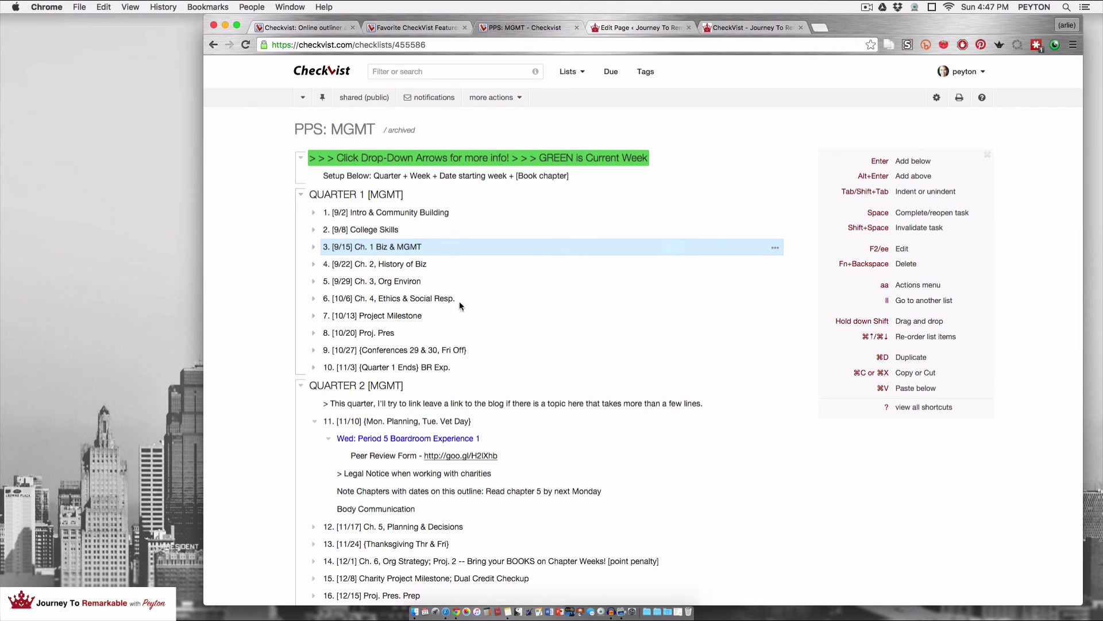
click(311, 231)
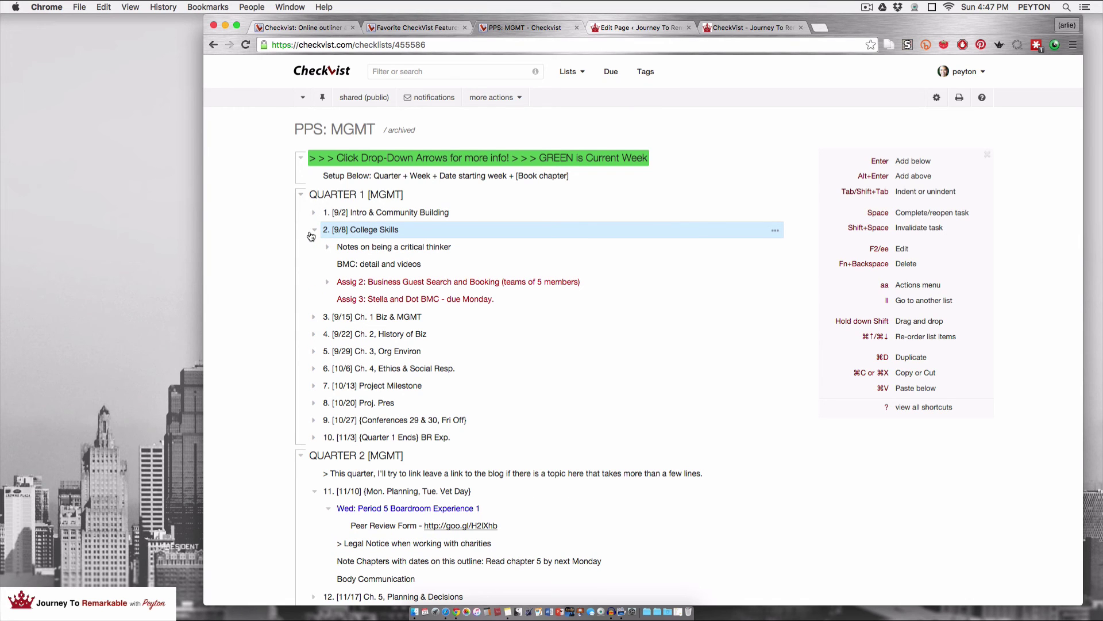
click(329, 285)
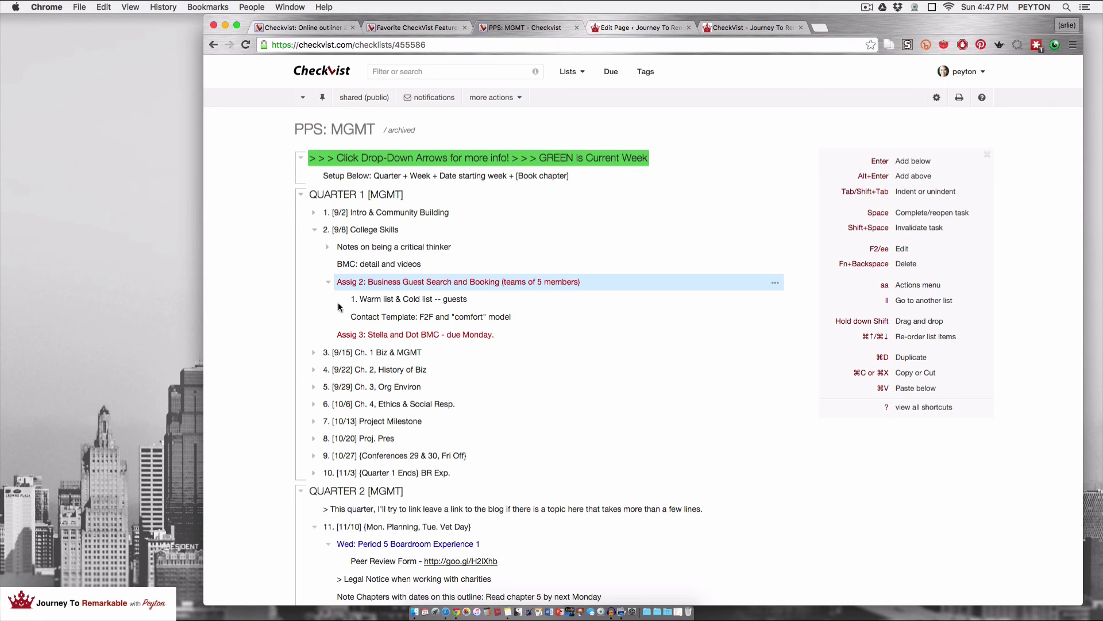
Add the note "show video" to the "Assig 3: Stella and Dot BMC - due Monday." item.
click(359, 334)
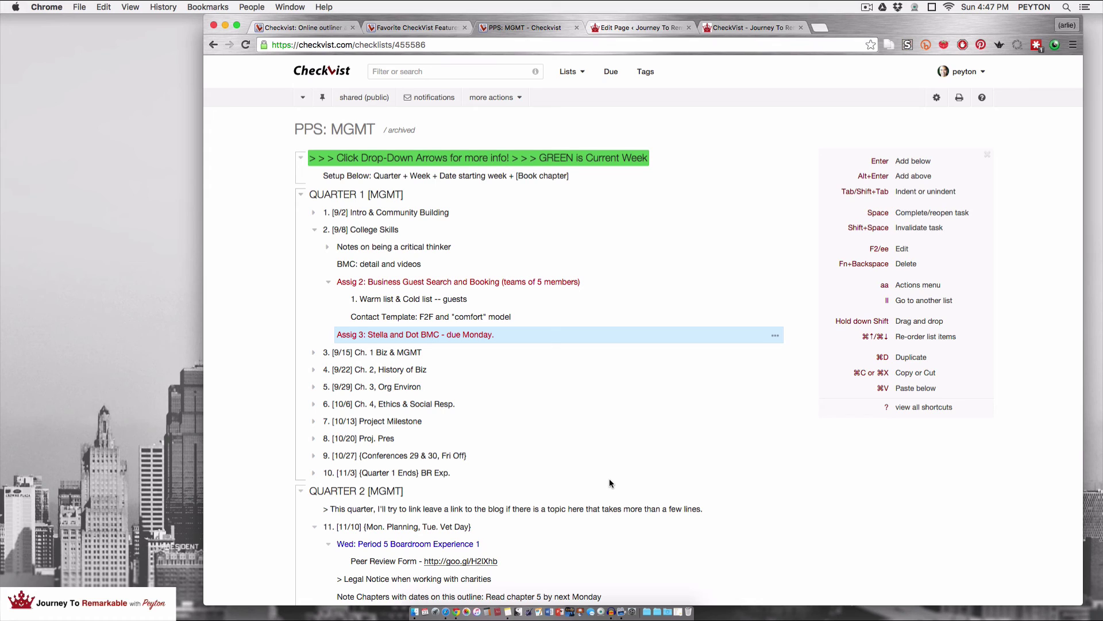
key(n)
key(n)
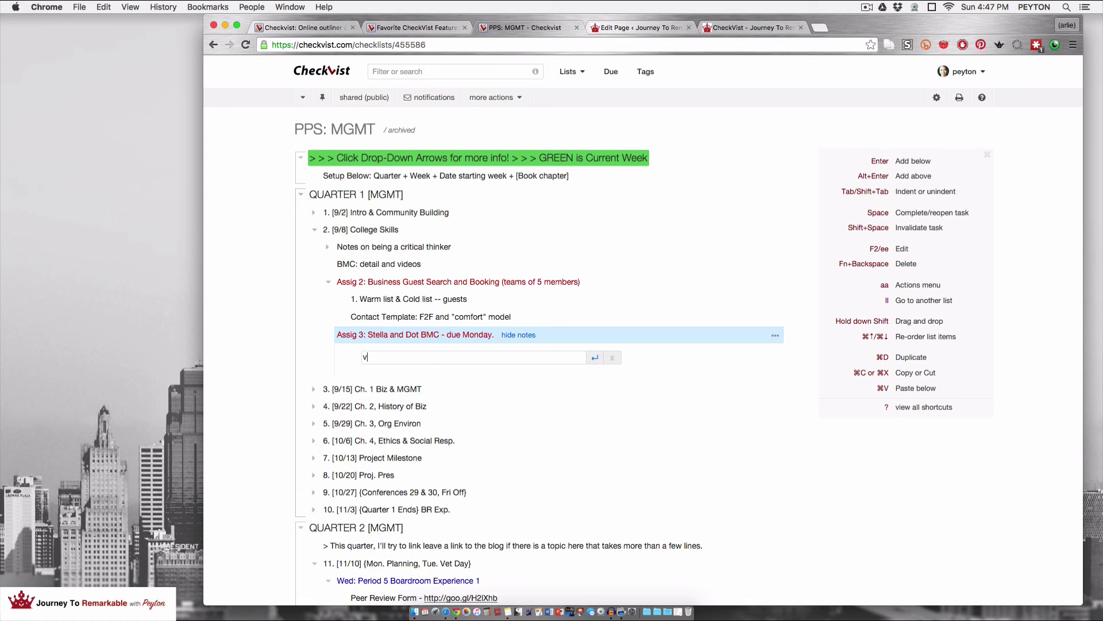
text(vista)
key(BackSpace)
key(BackSpace)
key(BackSpace)
key(BackSpace)
text(show video)
key(Return)
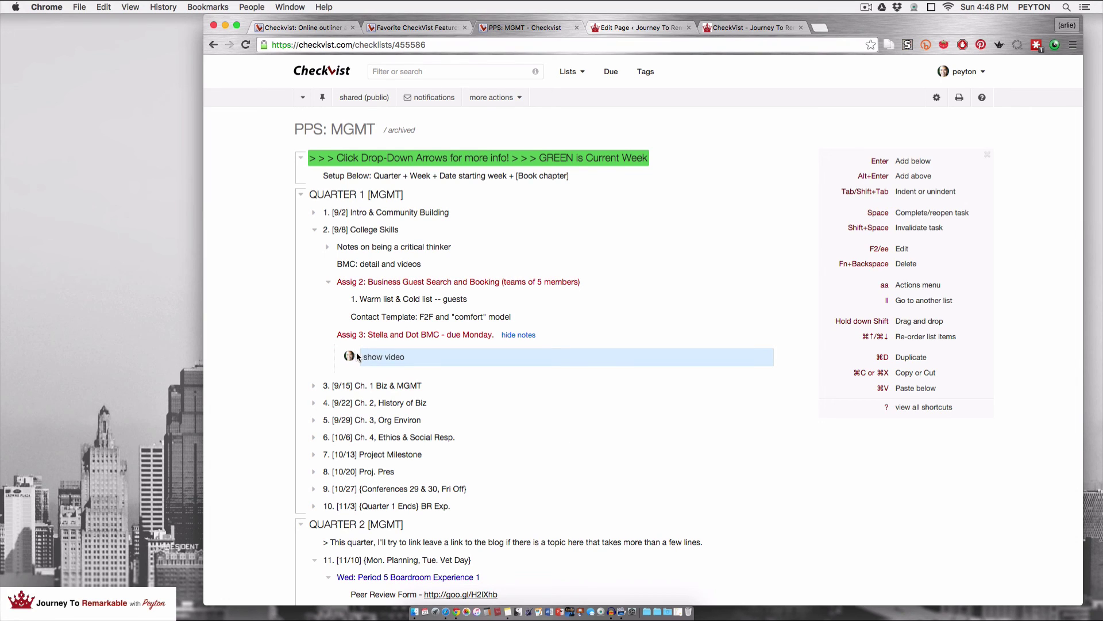
Toggle the visibility of the note under the "Assig 3" item, select the note while it is shown, and leave it hidden.
click(517, 336)
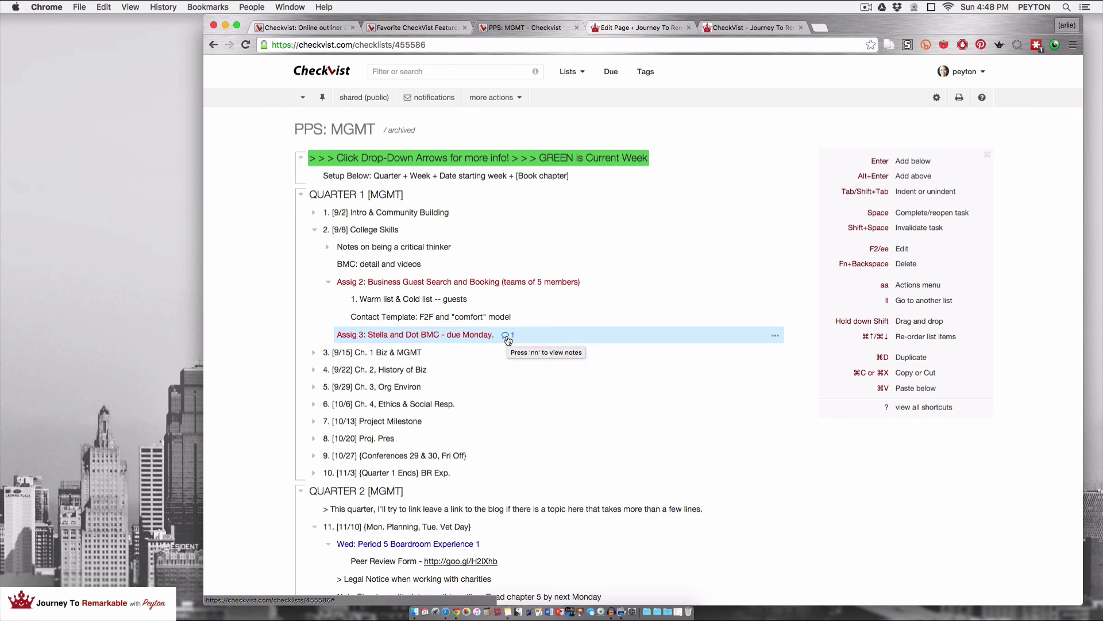
click(507, 338)
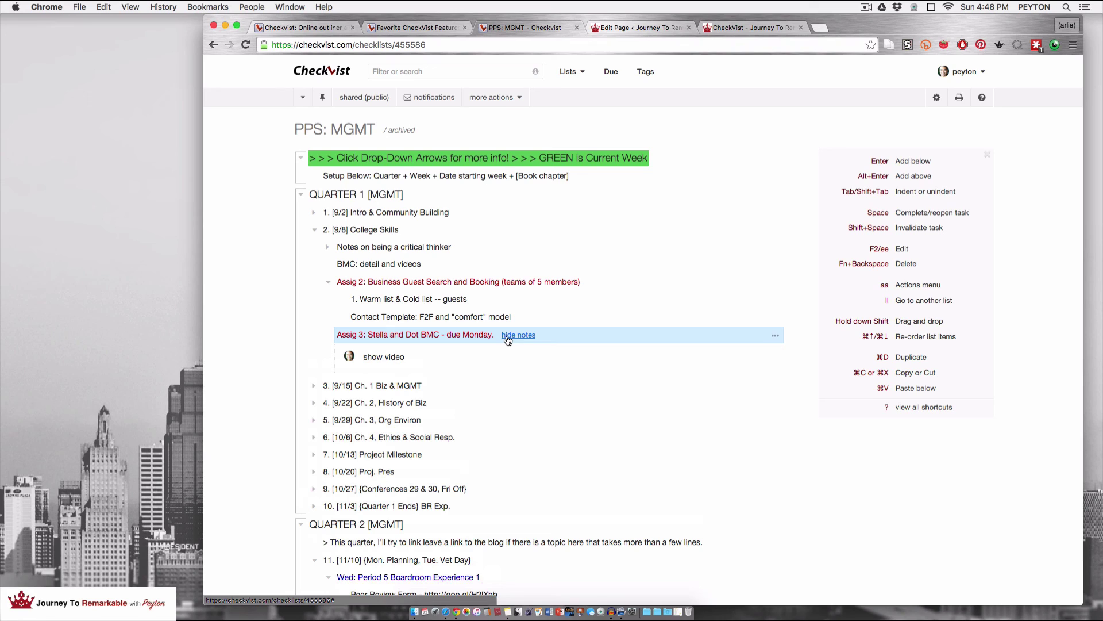
click(509, 366)
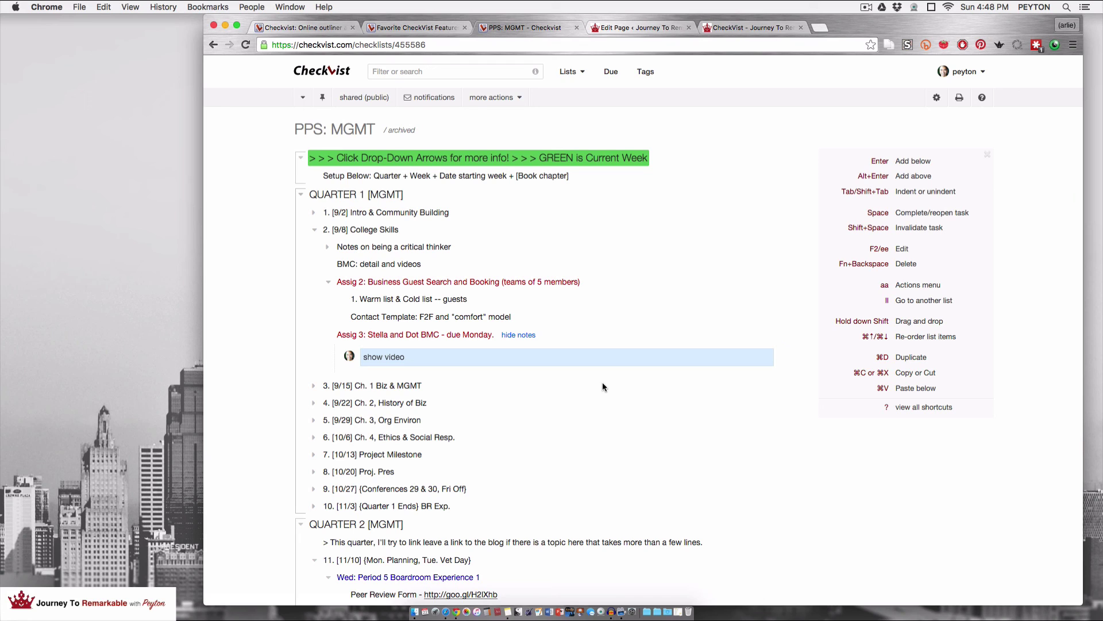
click(514, 336)
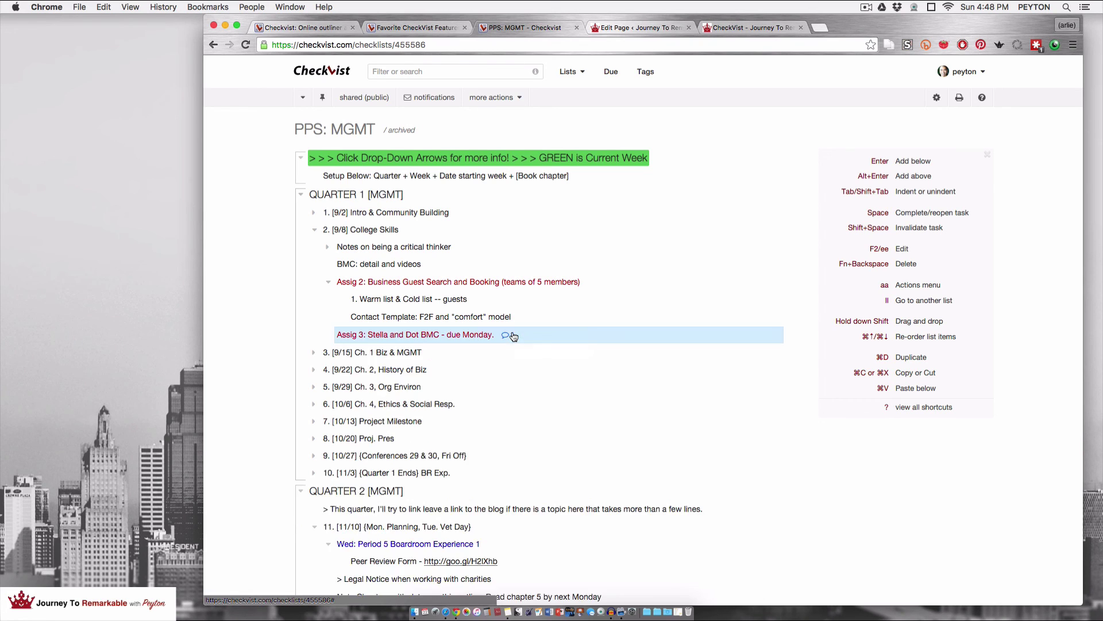
Collapse the "2. [9/8] College Skills" item and all four quarter headings, Quarter 1 to Quarter 4.
click(315, 231)
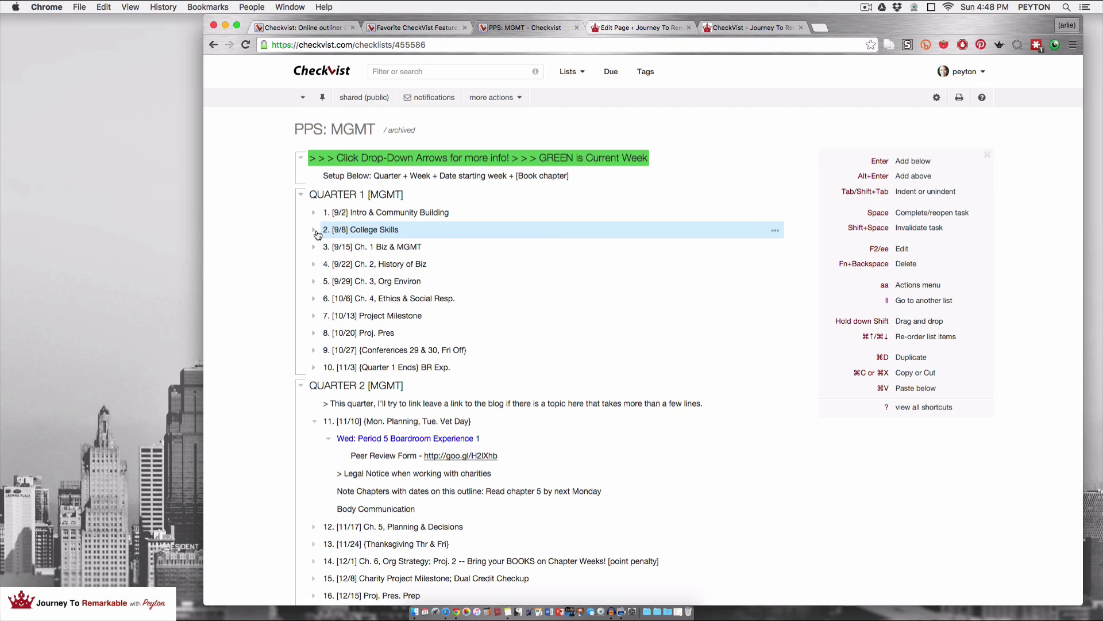
click(303, 199)
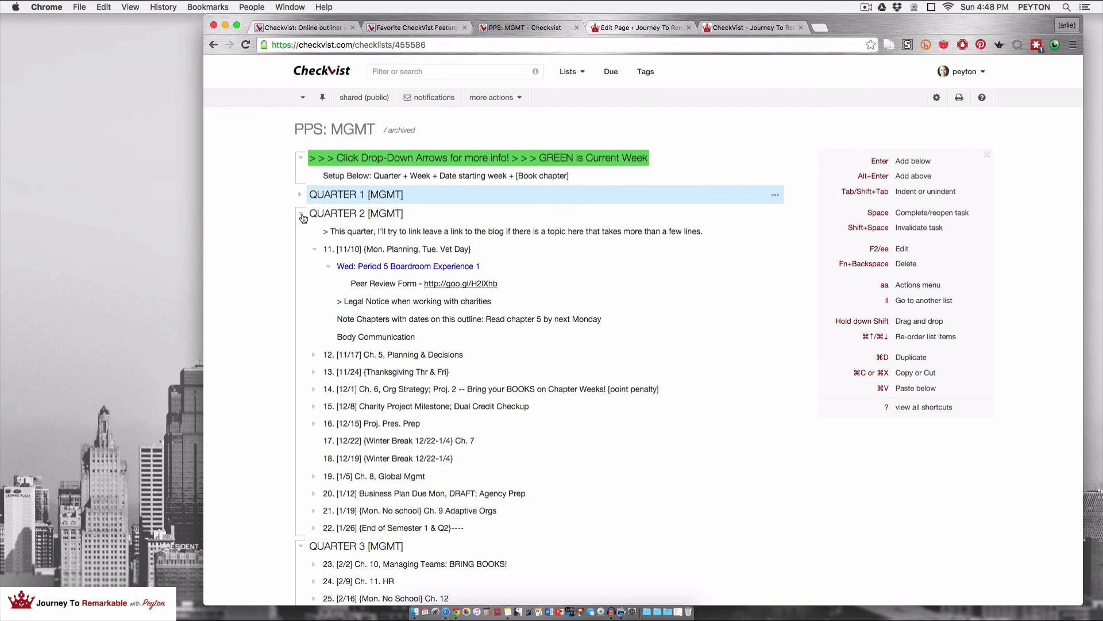
click(300, 214)
click(300, 234)
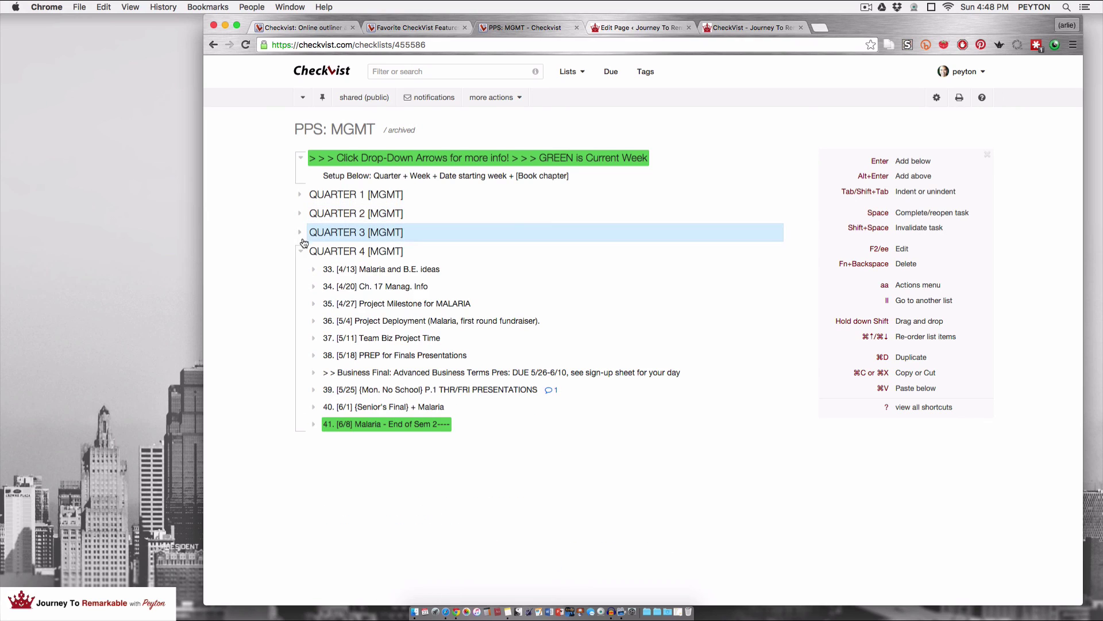
click(301, 253)
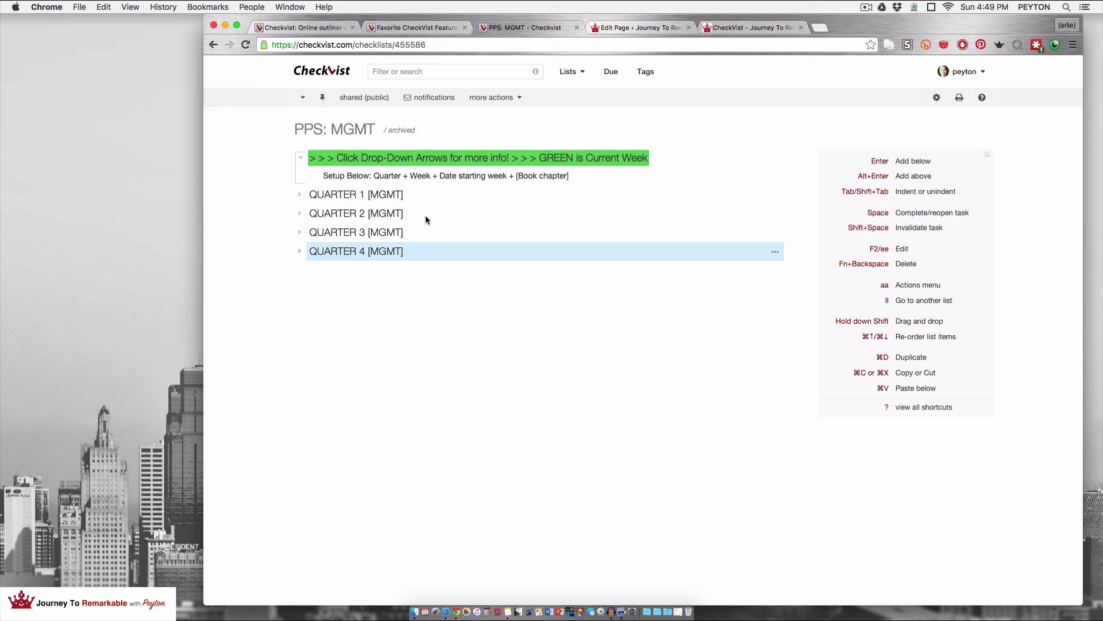
Switch to the live CheckVist page and examine the embedded PPS: MGMT list from its top, including the "Assig 3" note marker.
click(741, 28)
scroll(705, 425, up, 3)
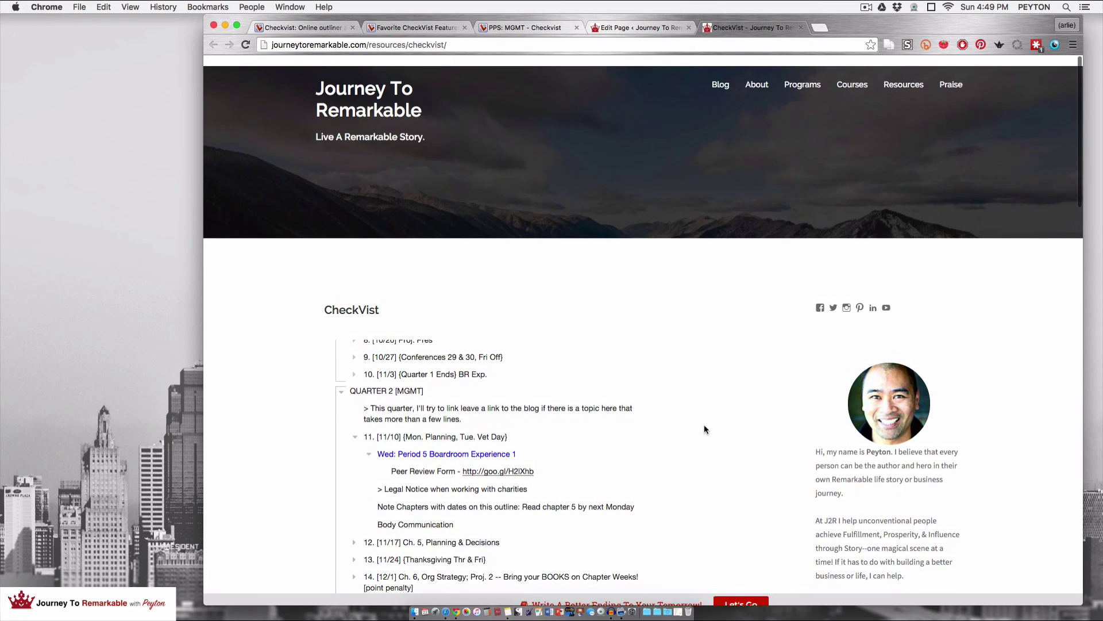
scroll(522, 449, up, 10)
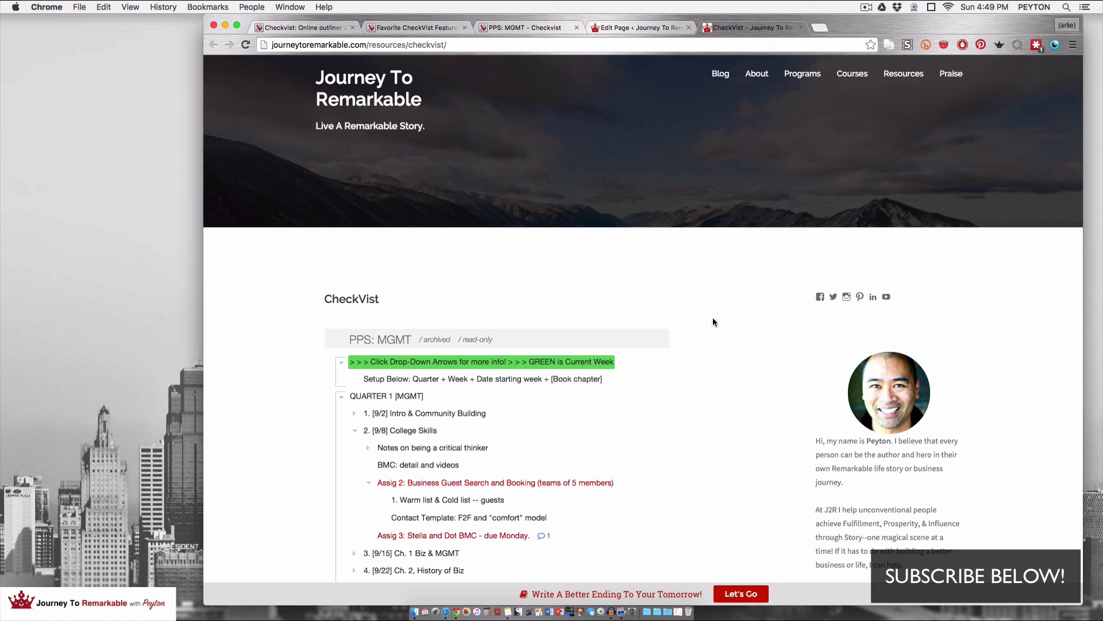
scroll(712, 321, down, 4)
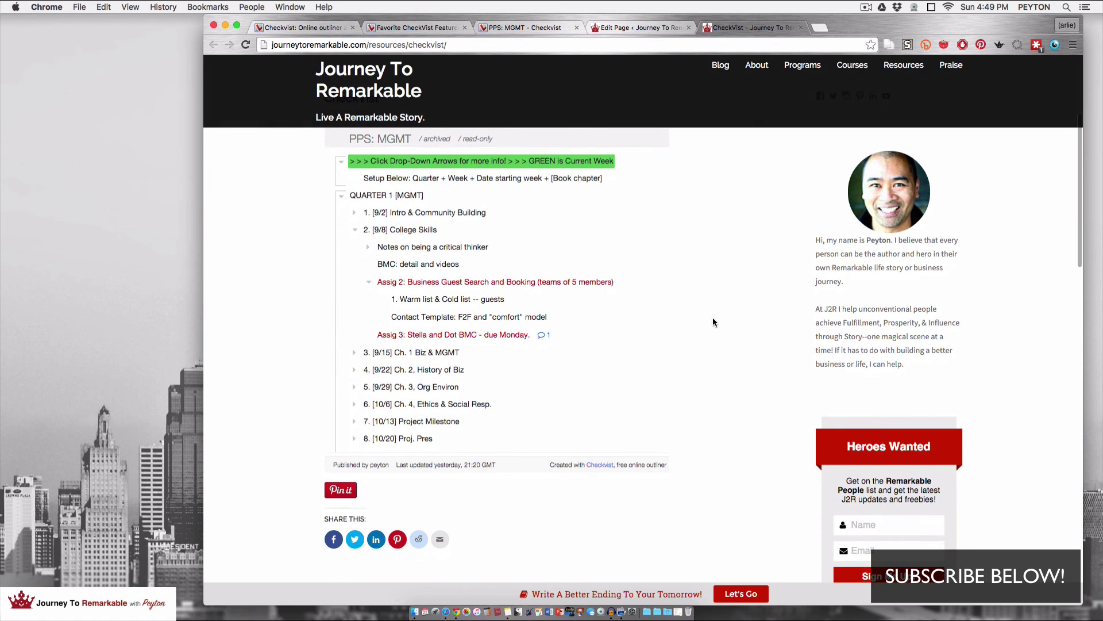